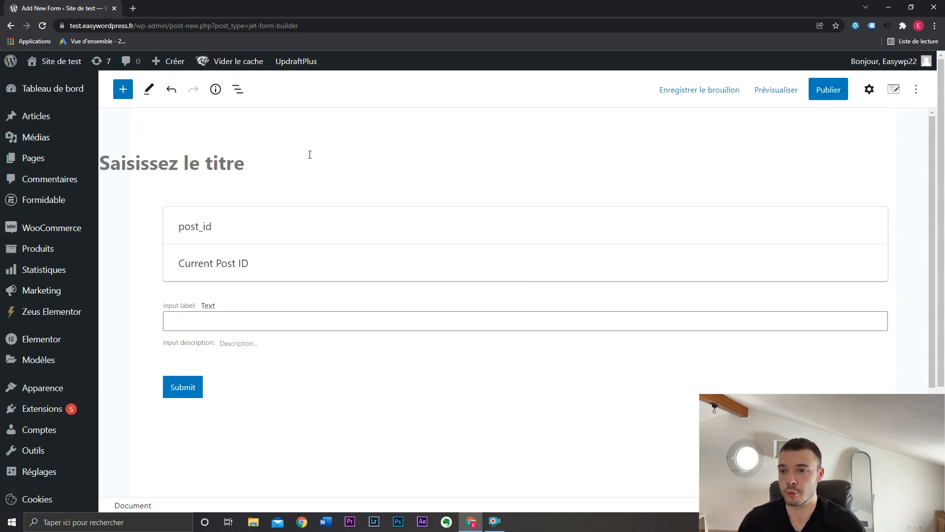
- Show the form settings sidebar and title the new form "Formulaire de contact"
left_click(916, 89)
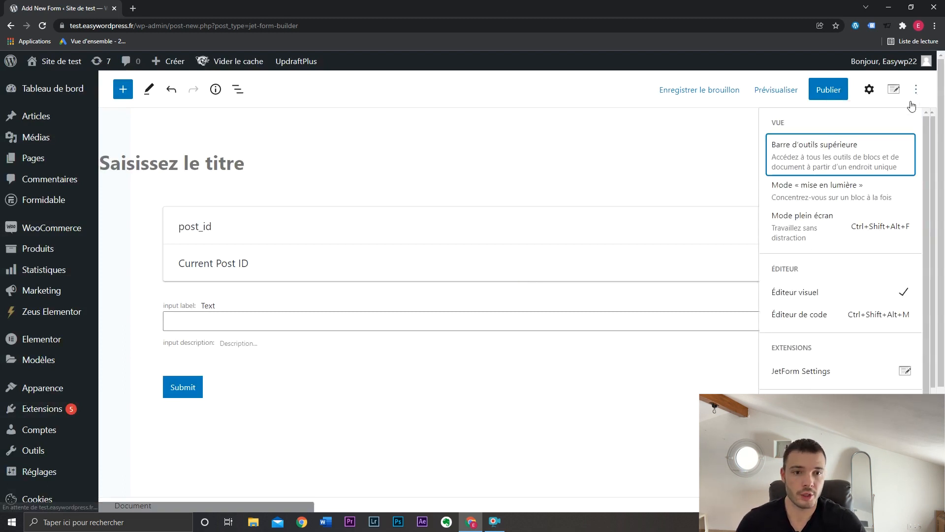
left_click(858, 218)
left_click(870, 91)
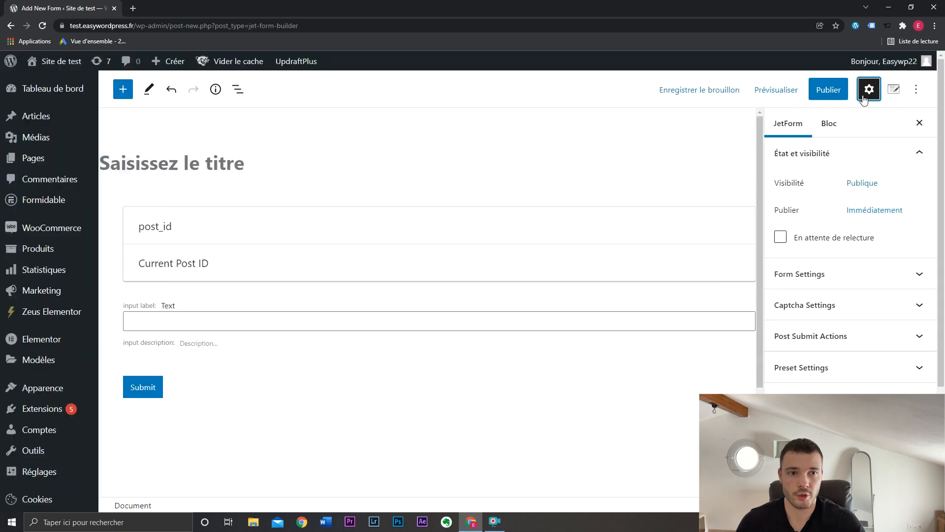
left_click(243, 162)
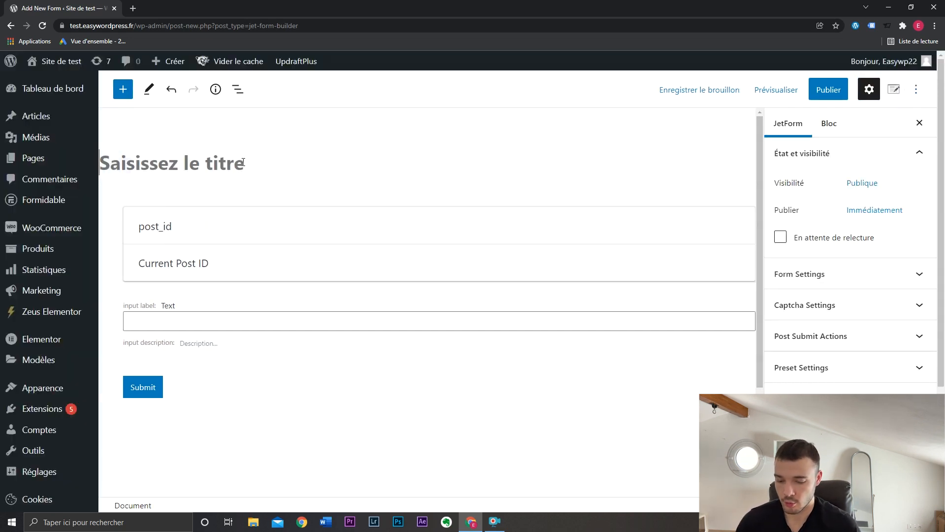
type("Formulai")
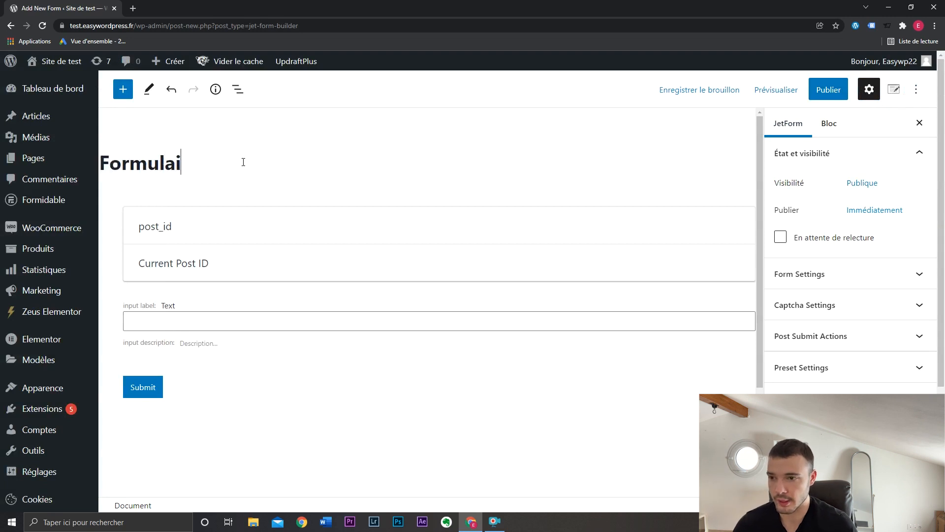
type("re de contact")
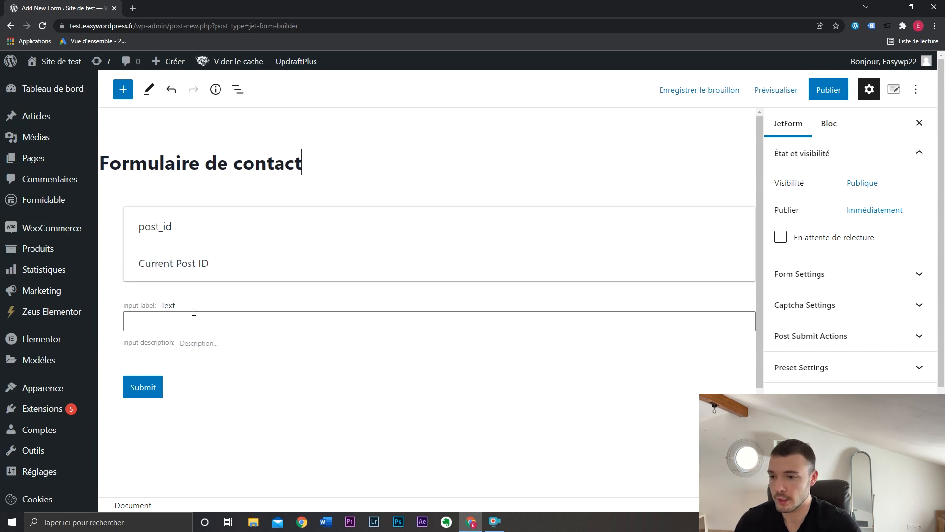
- Inspect the existing text field's block settings and return to the form-level settings
left_click(172, 306)
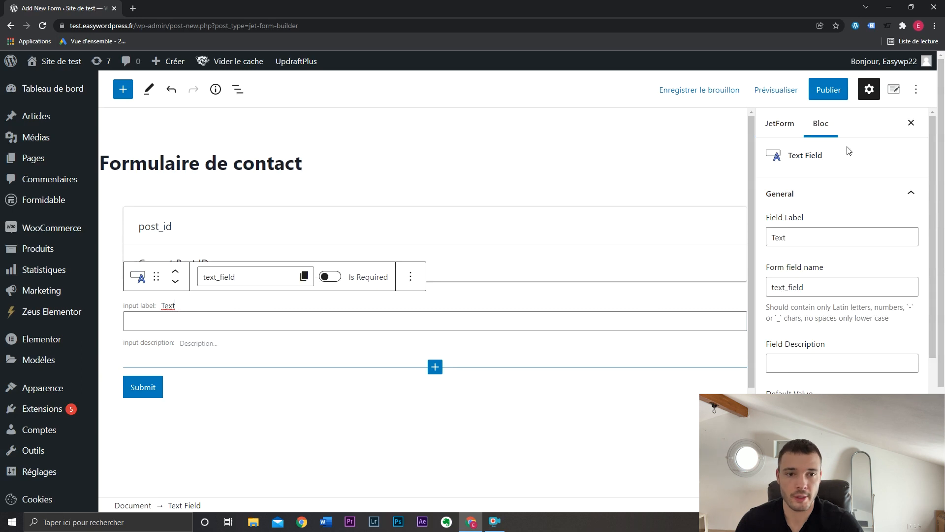
left_click_drag(790, 157, 841, 155)
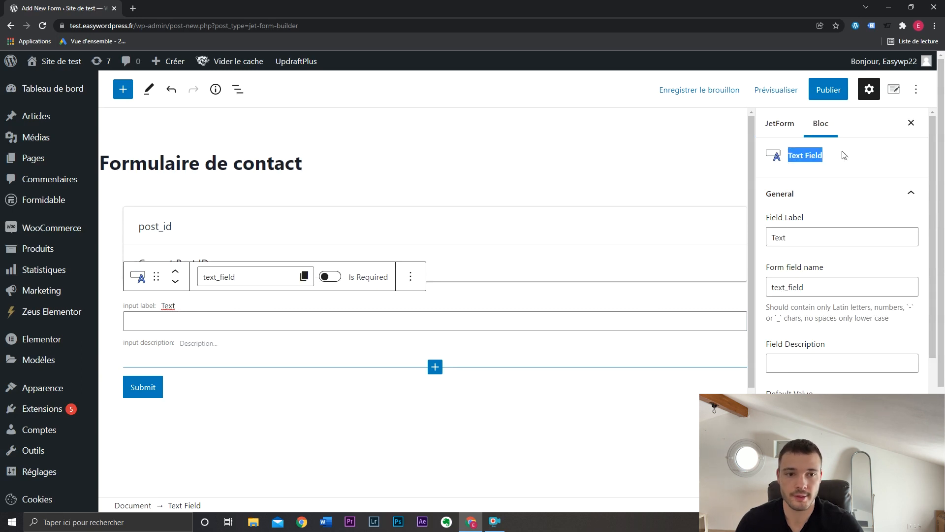
left_click(793, 129)
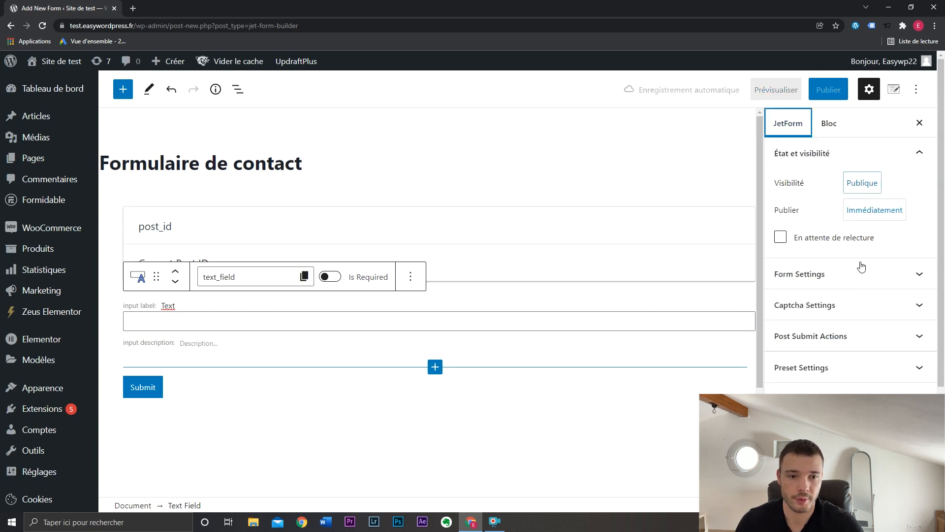
- Review the Fields Layout choices in the form settings, leaving the layout unset
left_click(859, 303)
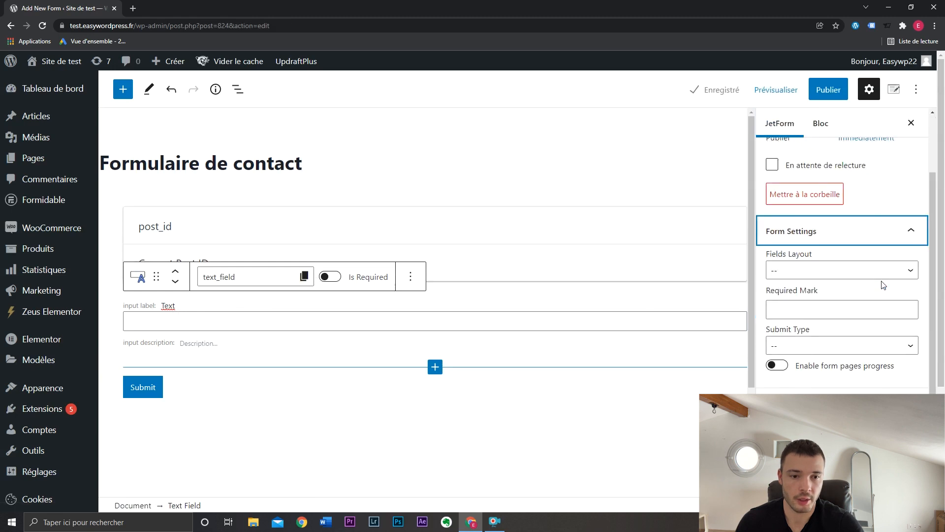
scroll(857, 266, "down", 2)
left_click(854, 259)
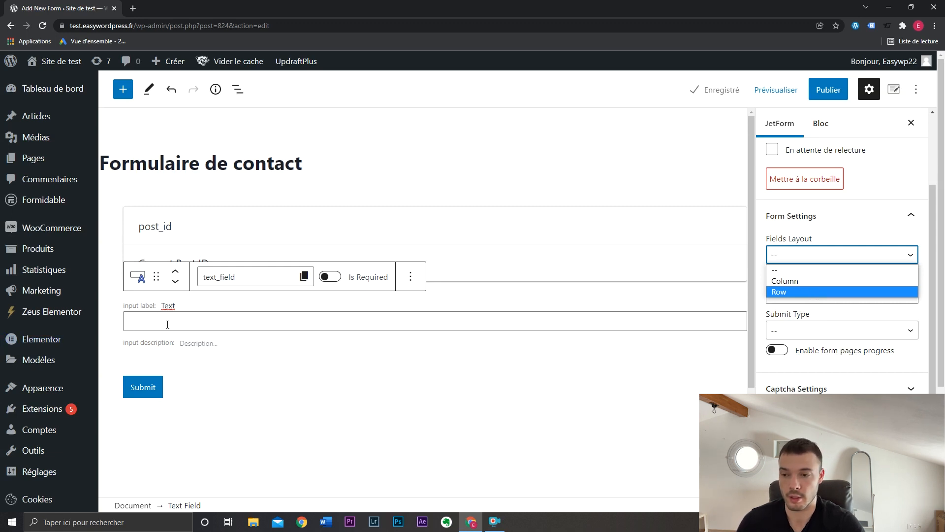
left_click(785, 270)
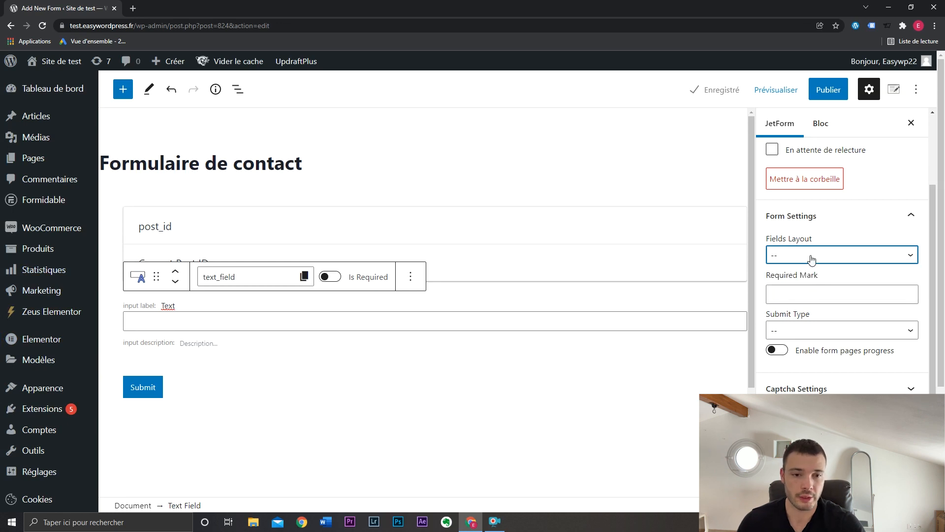
left_click(831, 280)
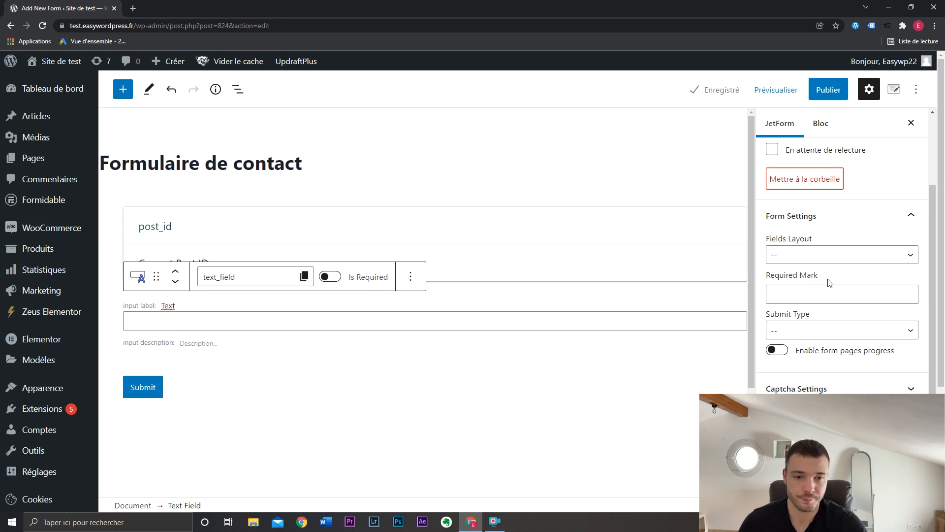
- Set the form's Required Mark to "*" and review the Submit Type choices, leaving that option unset
left_click(804, 296)
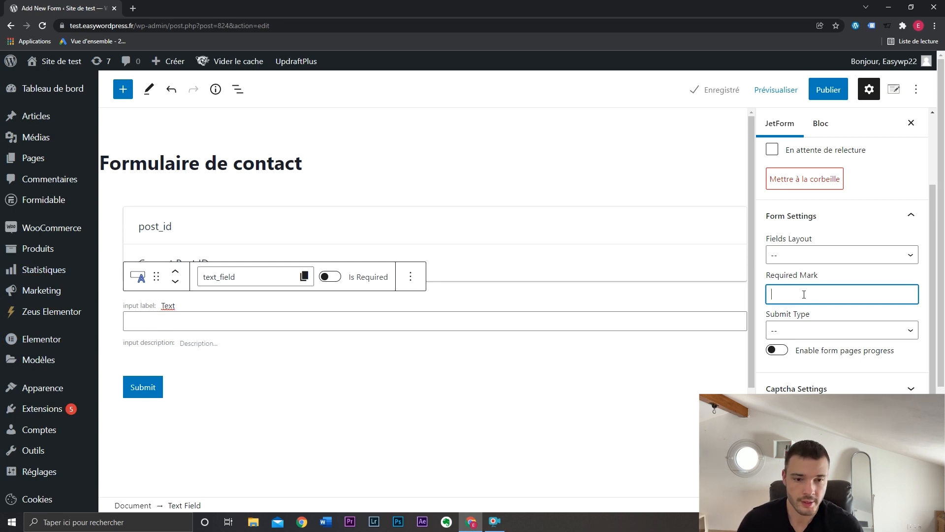
type("*")
left_click(832, 332)
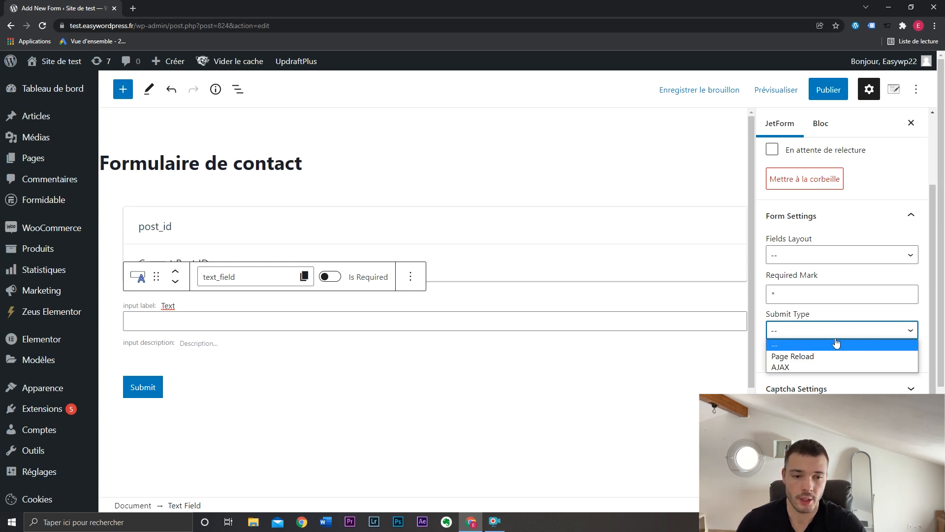
left_click(836, 344)
left_click(841, 360)
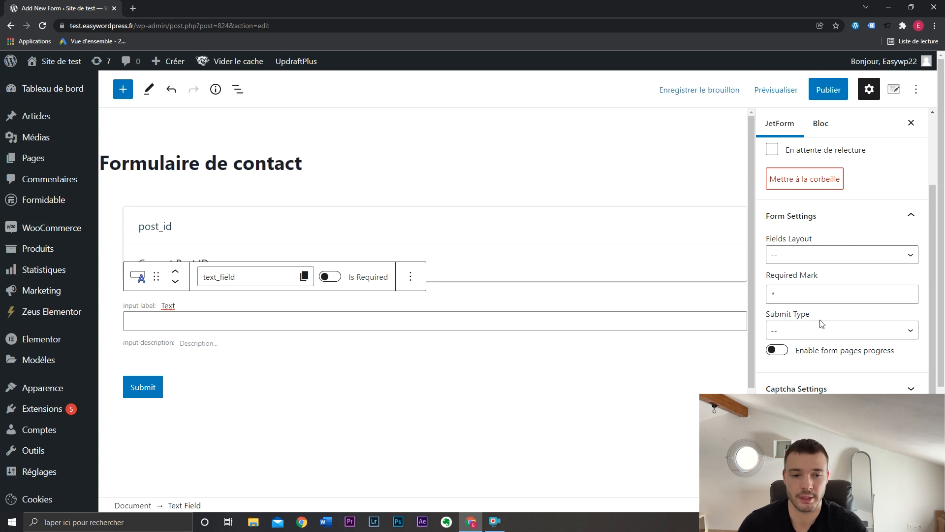
- Enable reCAPTCHA v3 form verification, examine its Site Key and Secret Key fields, and close the captcha settings
left_click(837, 389)
left_click(777, 375)
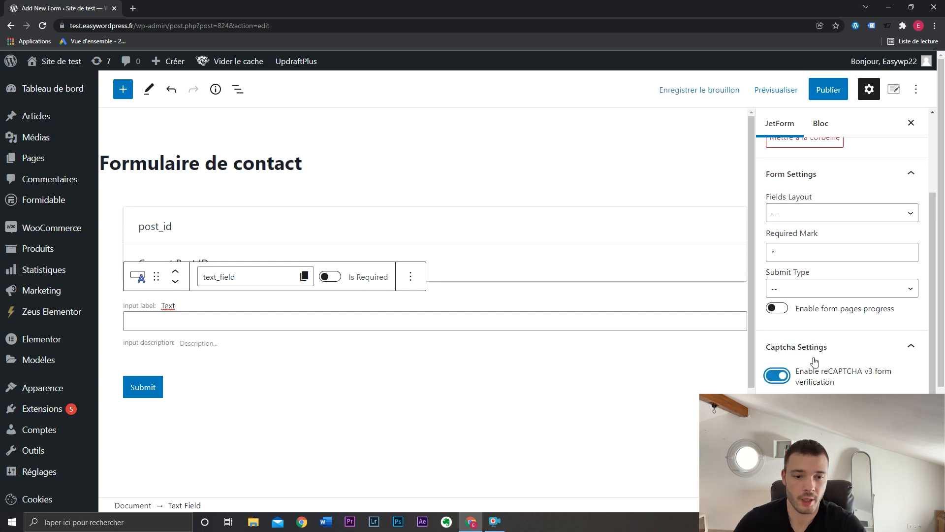
scroll(841, 315, "down", 1)
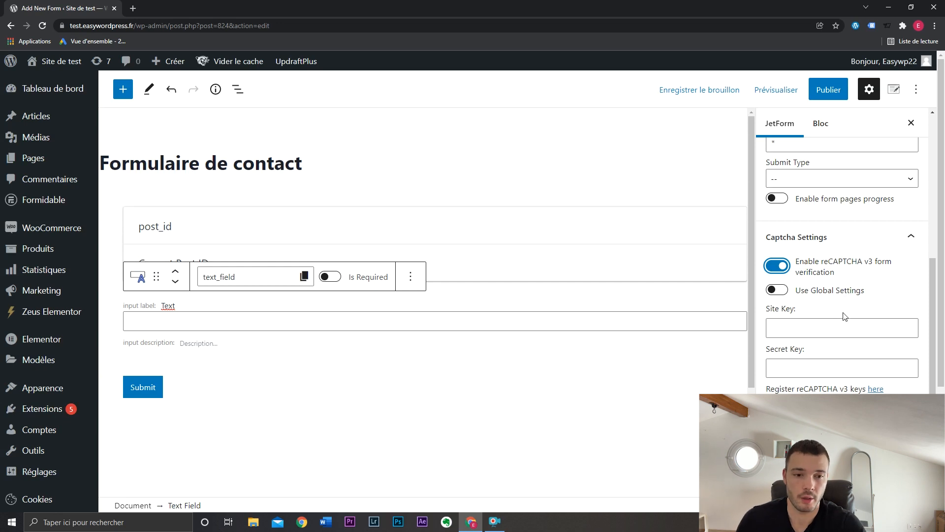
left_click(810, 329)
left_click(801, 362)
left_click(795, 321)
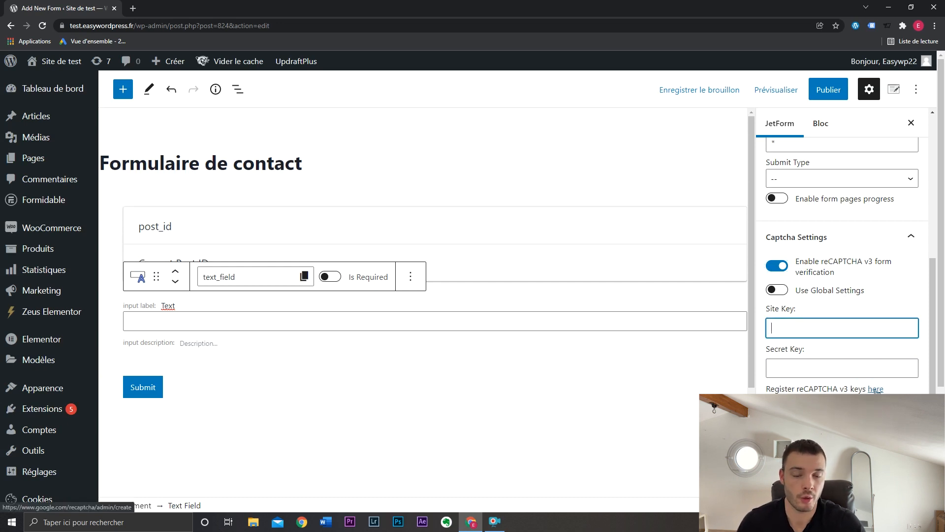
scroll(862, 354, "up", 3)
left_click(787, 378)
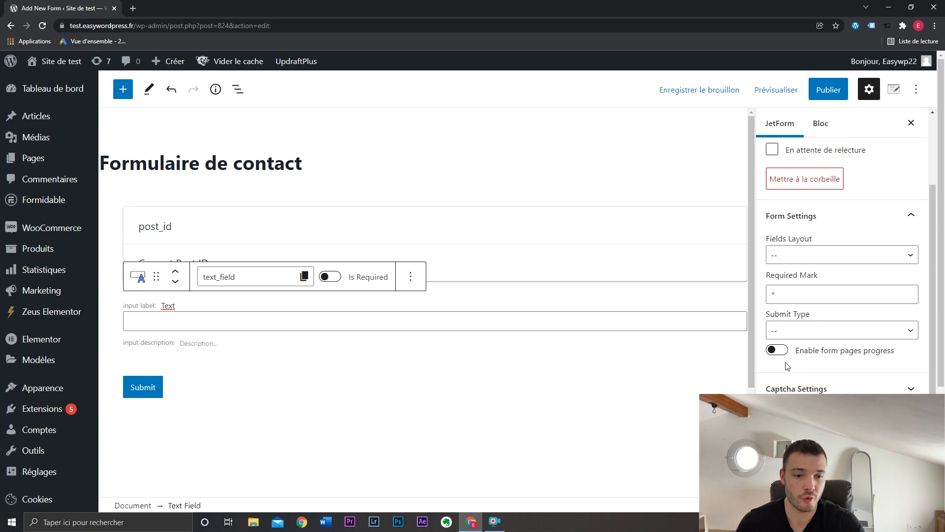
- Review the available post-submit actions and choose Send Email as the form's action
left_click(830, 420)
scroll(830, 390, "down", 2)
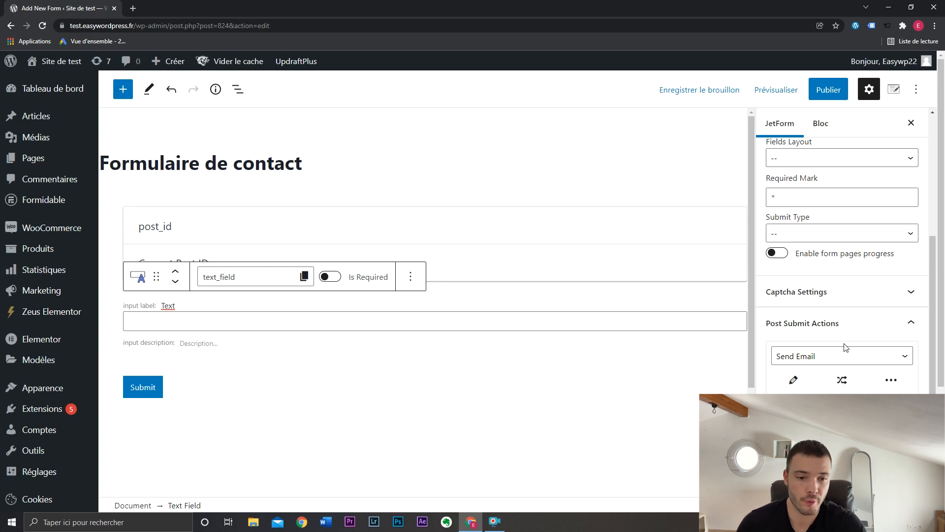
left_click(835, 358)
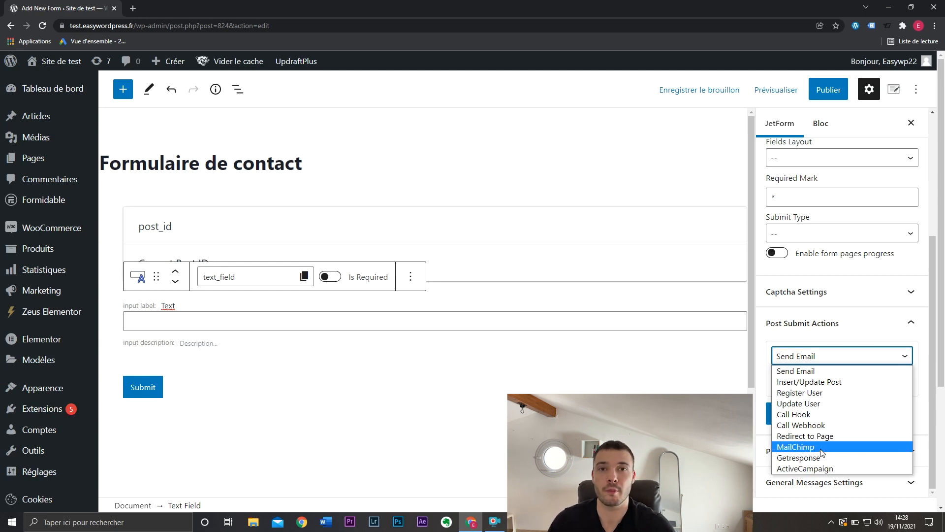
left_click(826, 372)
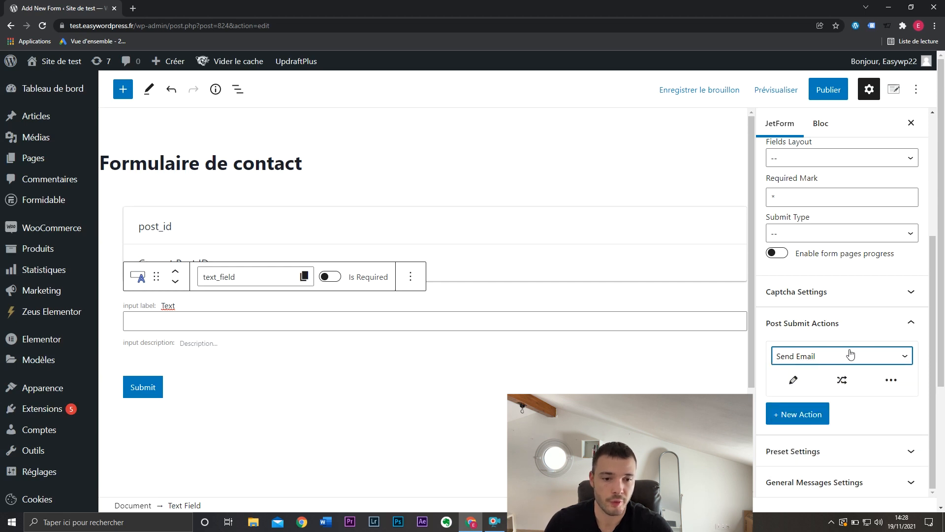
left_click(848, 356)
left_click(845, 371)
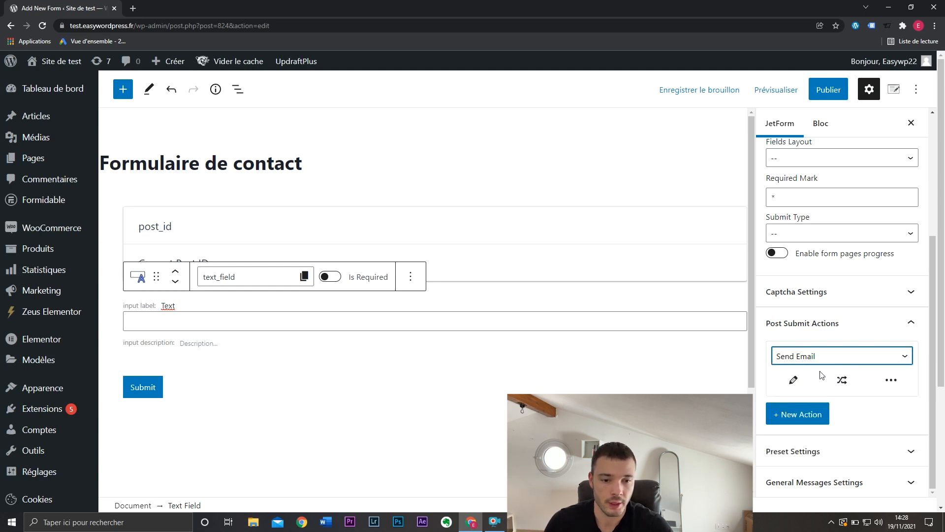
- Edit the Send Email action and set its Mail To recipient to Admin email
left_click(795, 381)
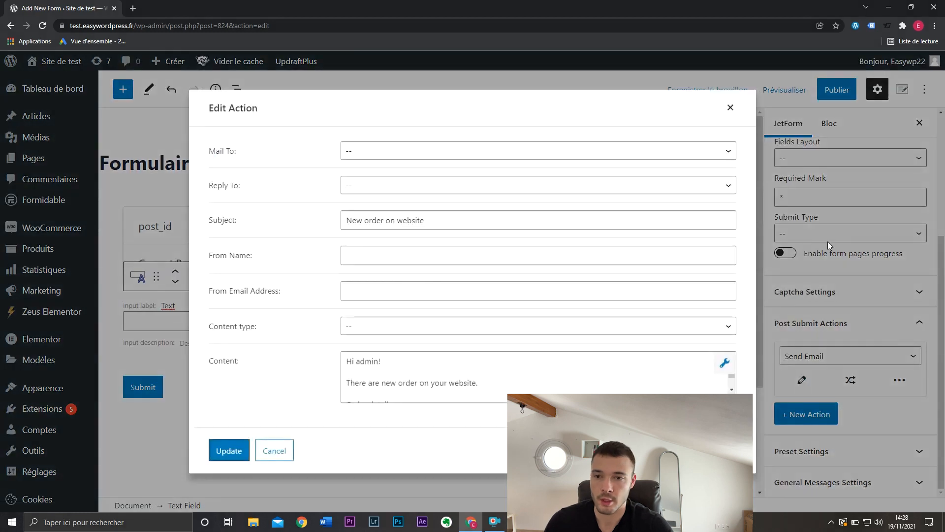
left_click(363, 150)
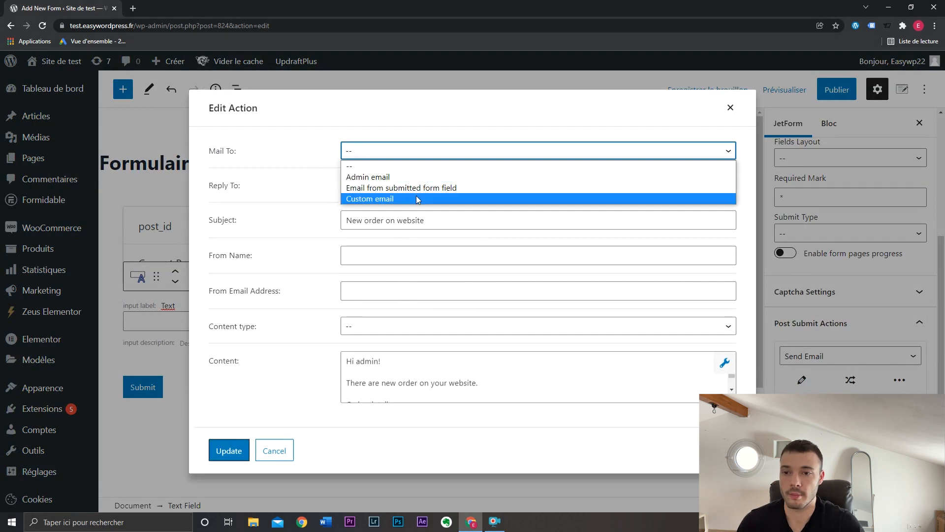
left_click(416, 197)
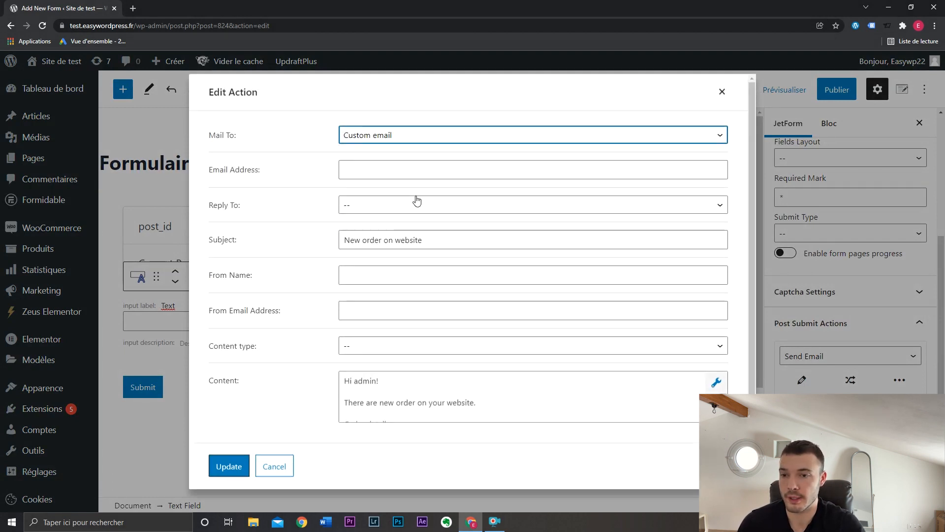
left_click(390, 132)
left_click(388, 160)
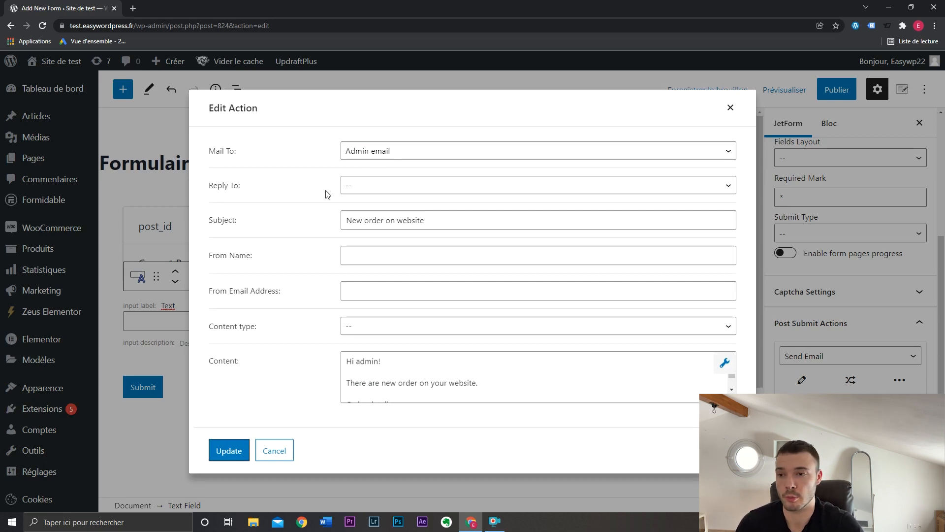
- Change the notification email's subject to "New message on website"
left_click_drag(445, 217, 331, 220)
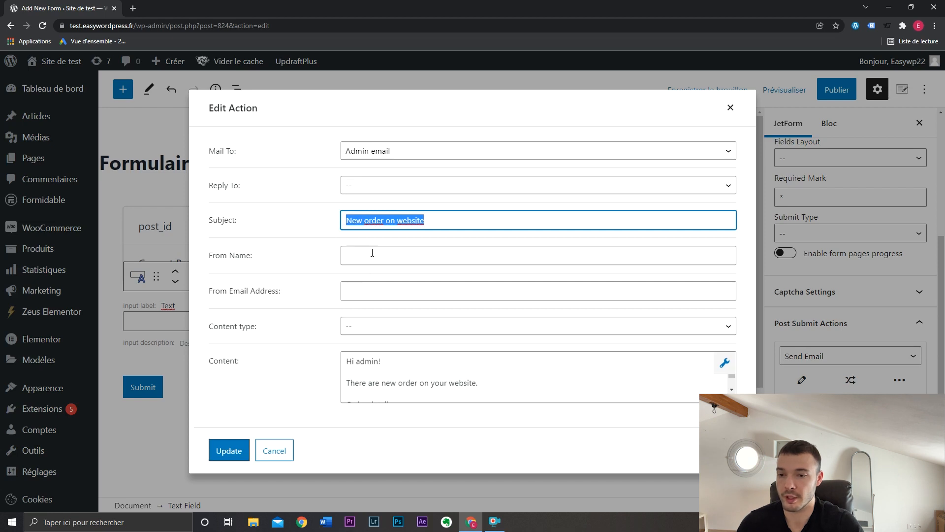
scroll(392, 366, "down", 1)
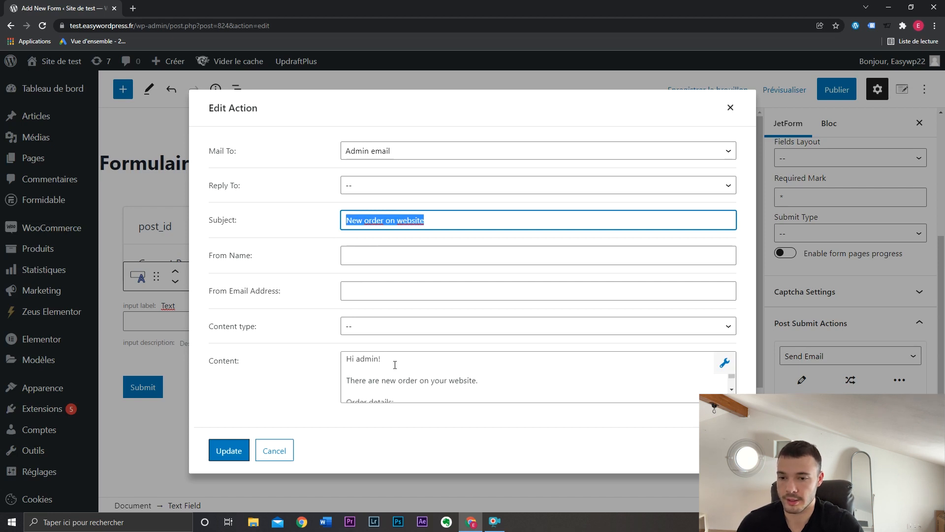
scroll(504, 389, "up", 1)
scroll(502, 389, "down", 1)
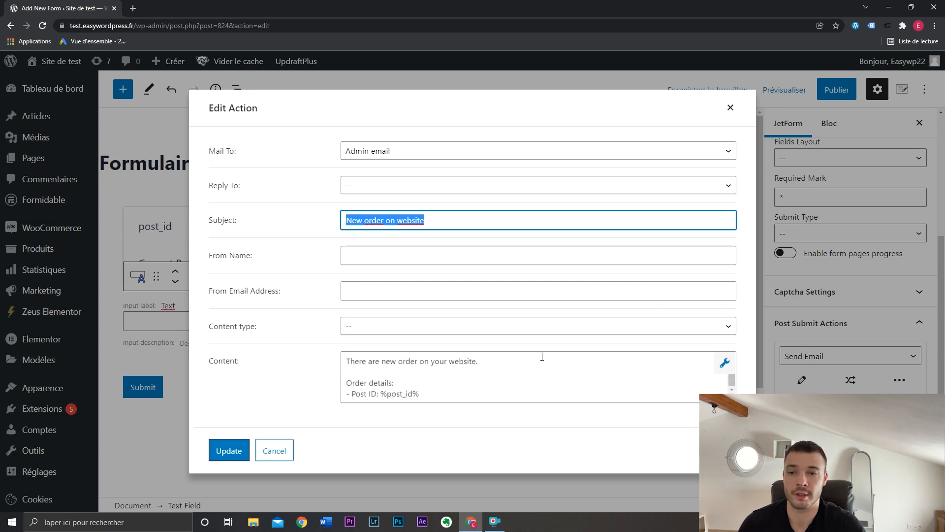
left_click(465, 221)
double_click(378, 222)
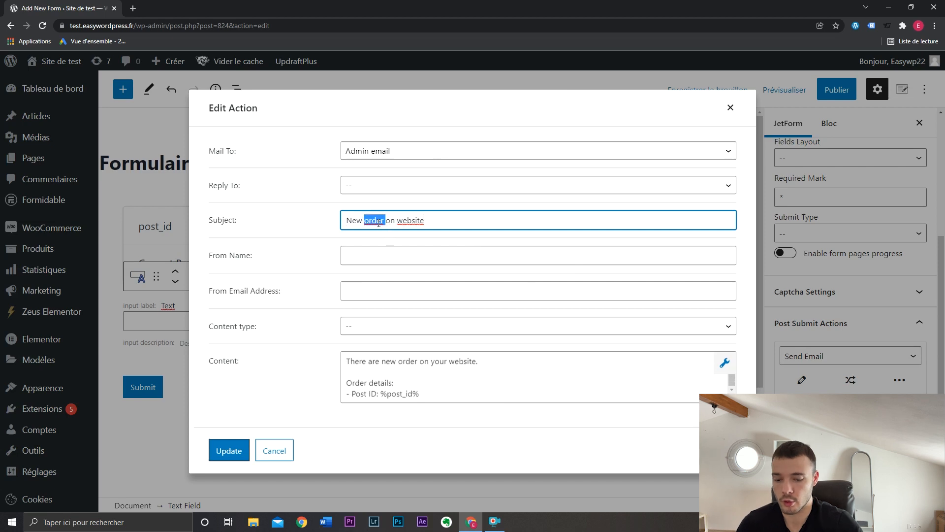
type("message")
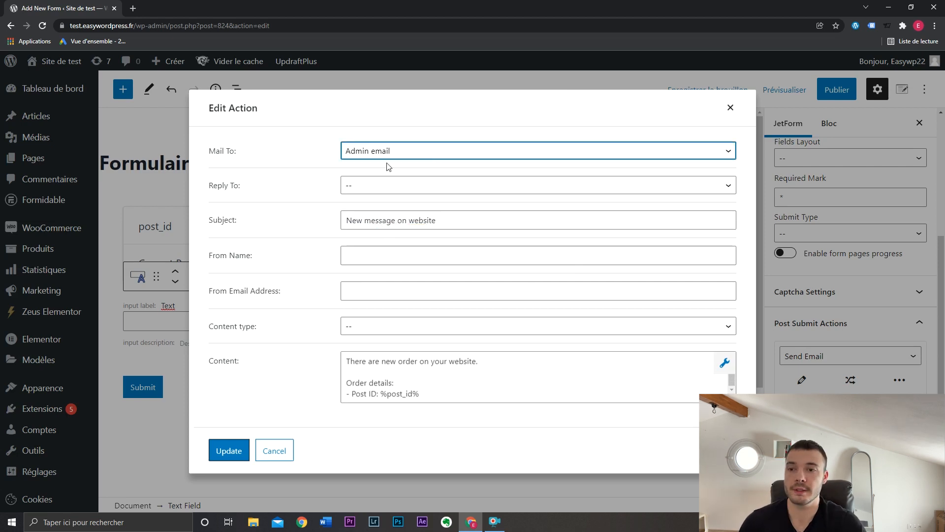
left_click(318, 169)
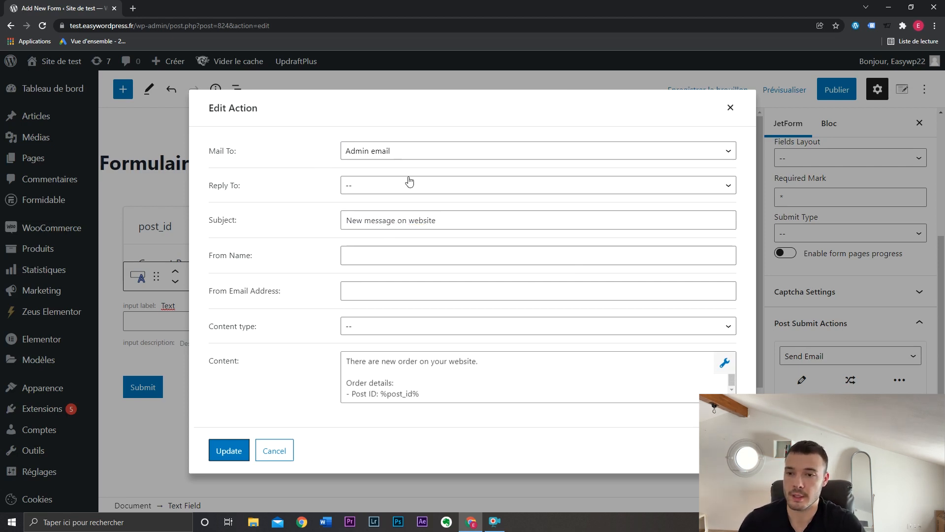
left_click(494, 218)
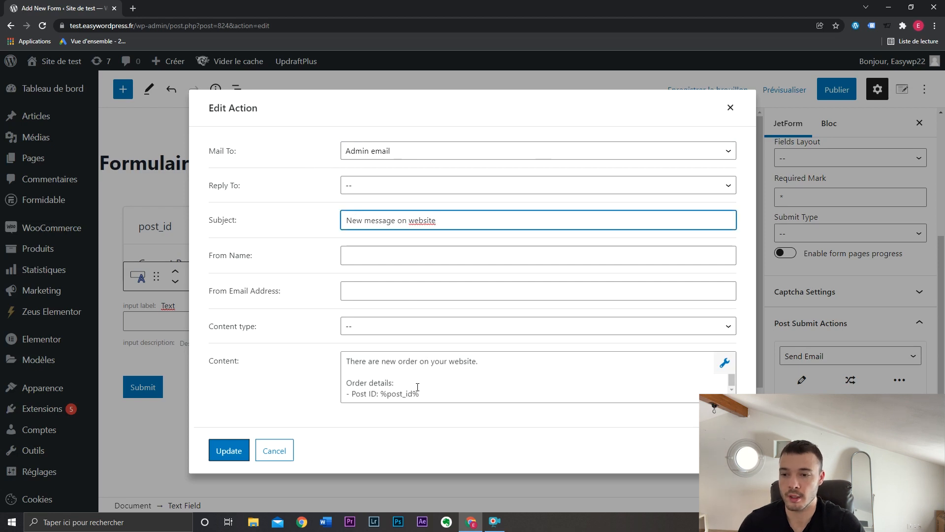
- Enlarge the email's Content box to show the whole message template
left_click(634, 400)
left_click_drag(726, 393, 727, 424)
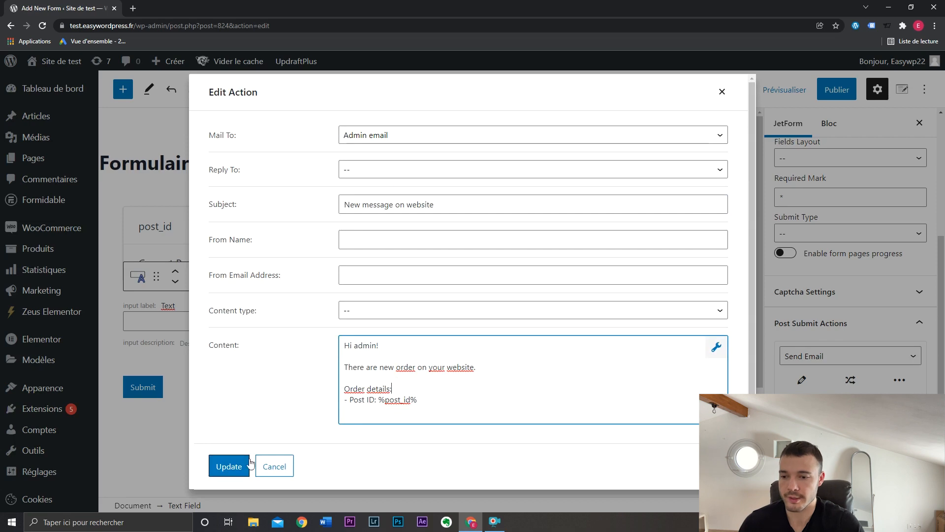
- Save the Send Email action's settings and review the form's General Messages Settings
left_click(236, 466)
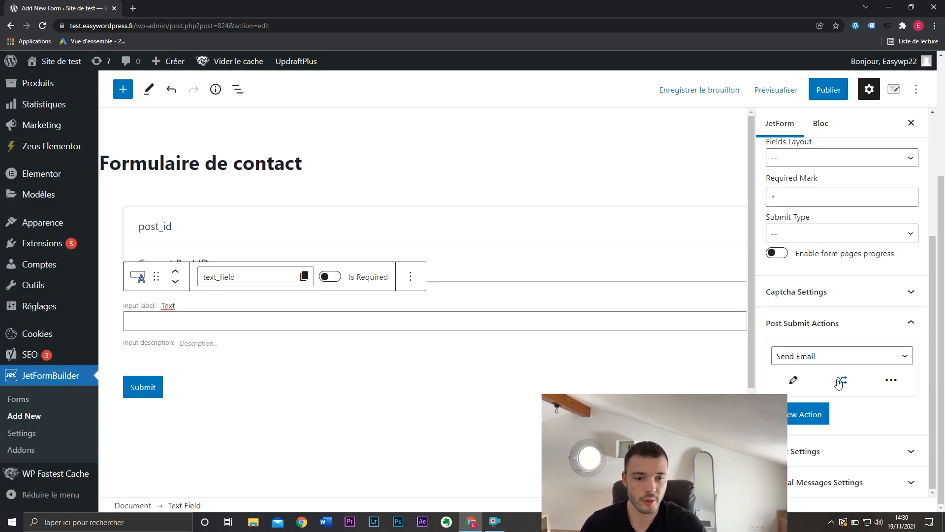
left_click(854, 487)
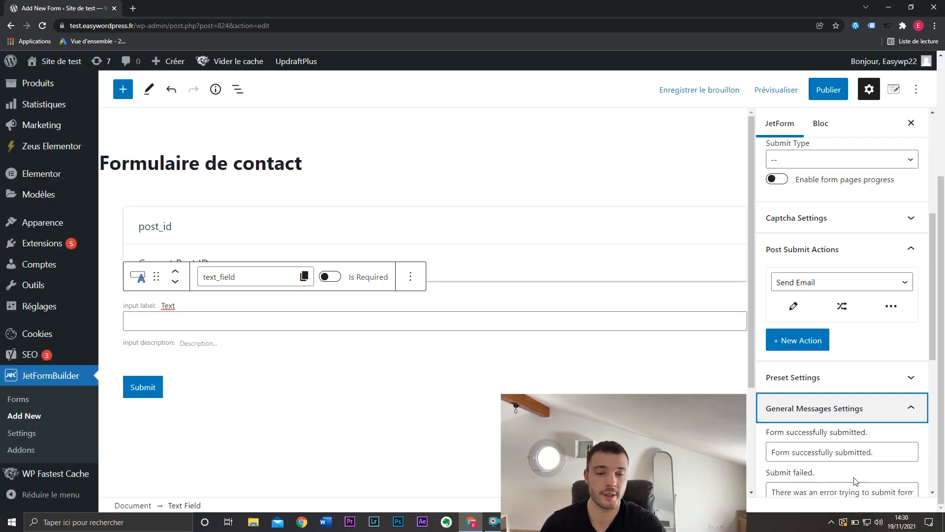
scroll(862, 266, "up", 1)
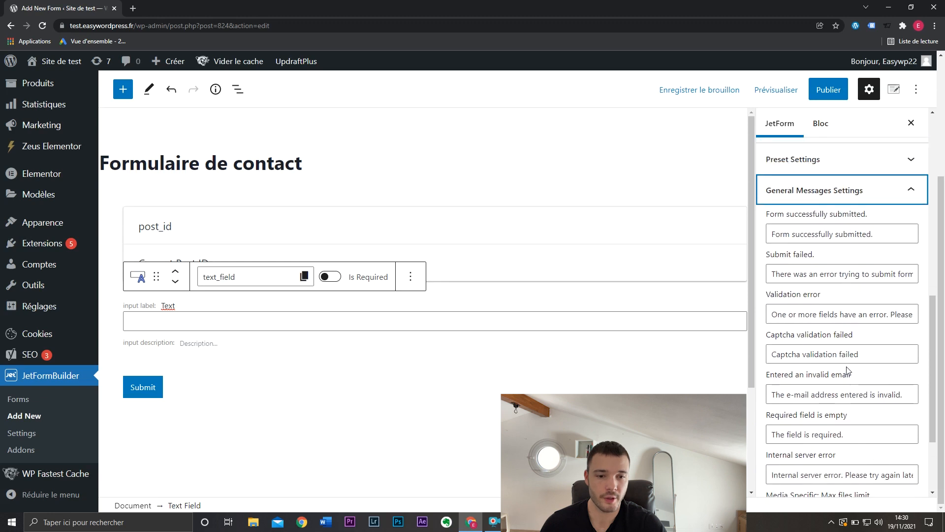
scroll(830, 225, "down", 3)
scroll(863, 410, "up", 3)
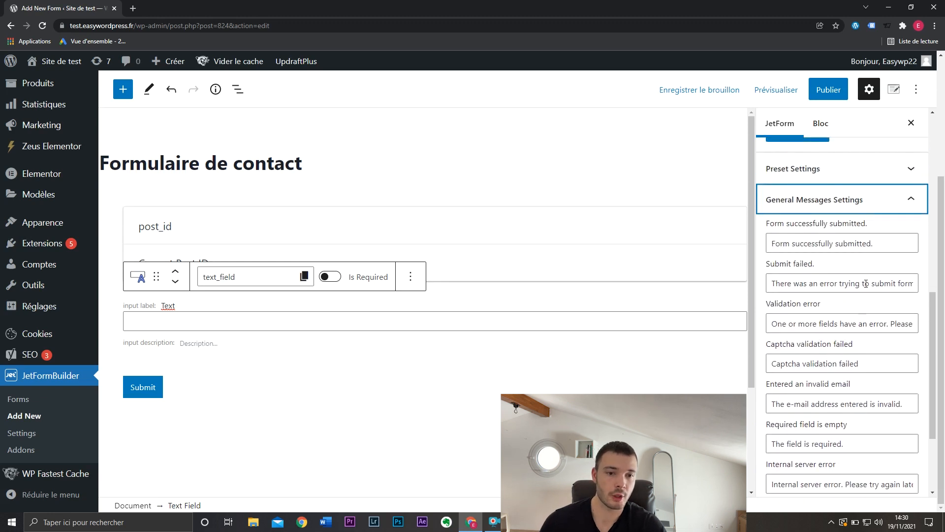
left_click(891, 239)
left_click_drag(890, 239, 769, 243)
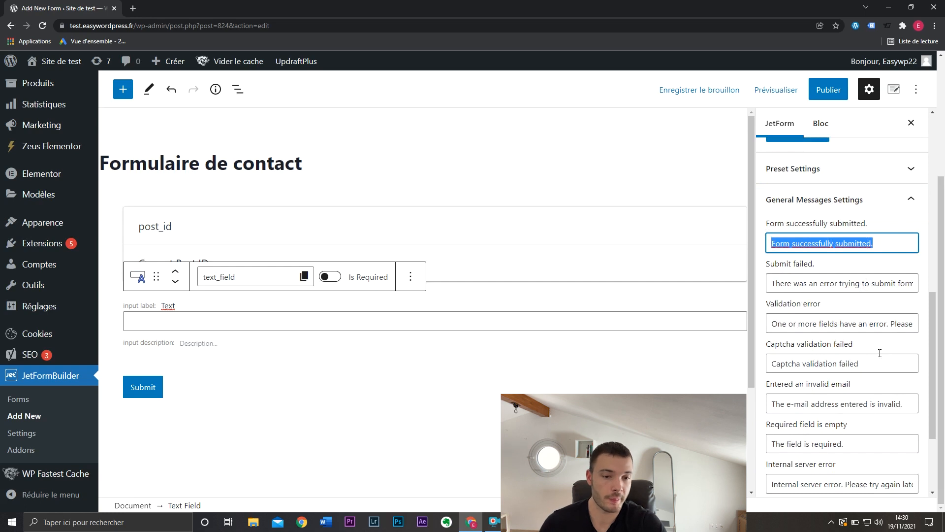
scroll(857, 265, "down", 3)
scroll(876, 354, "up", 5)
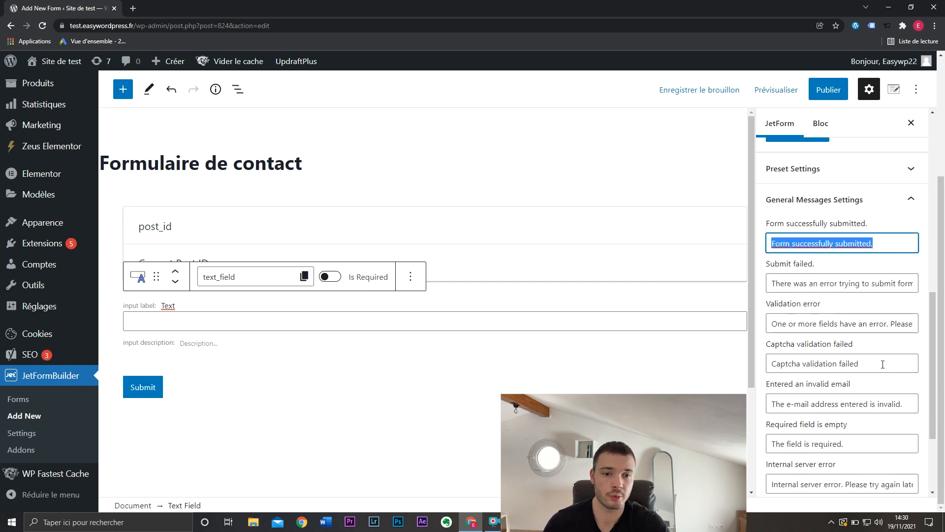
scroll(862, 315, "up", 5)
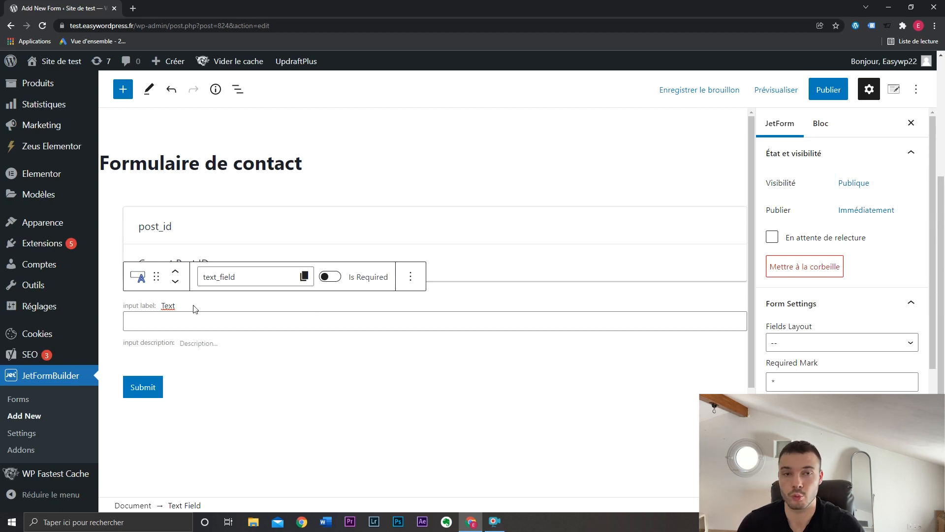
- Set the text field block's Field Label to "Prénom"
left_click(821, 126)
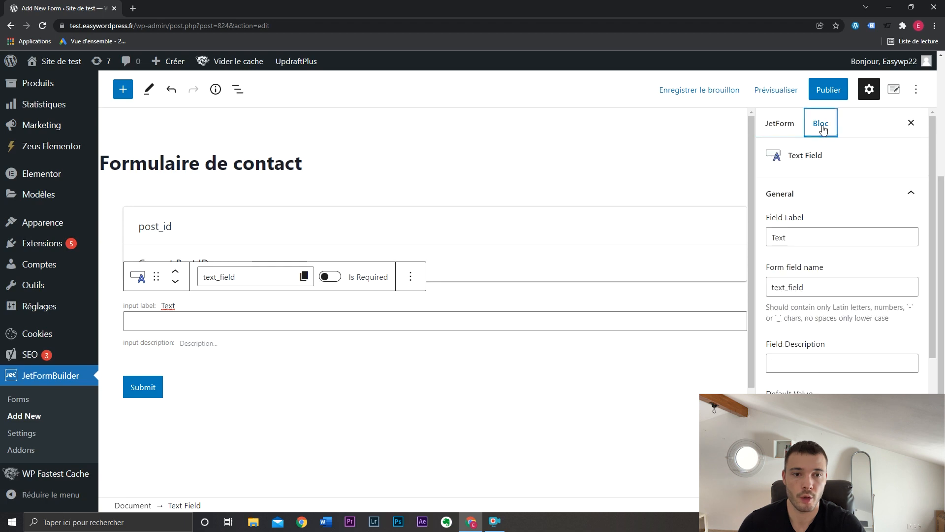
left_click(795, 233)
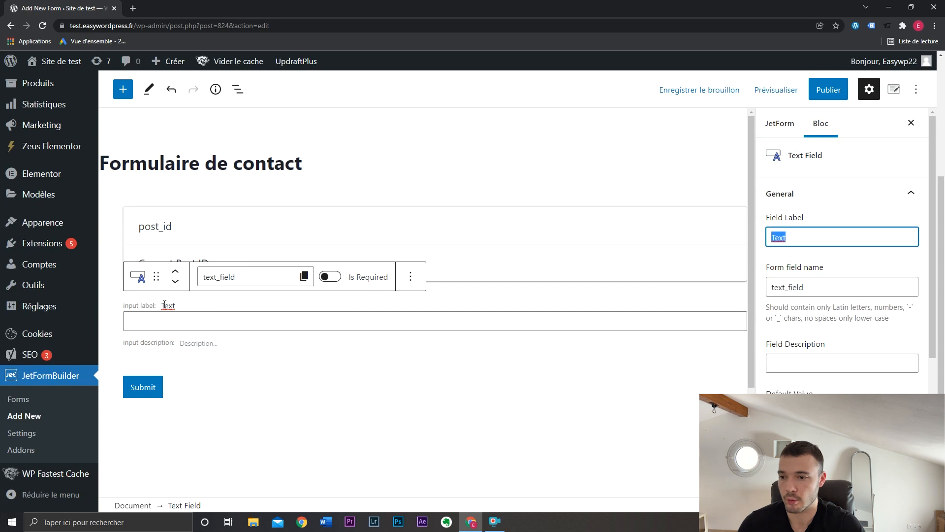
type("Prénom")
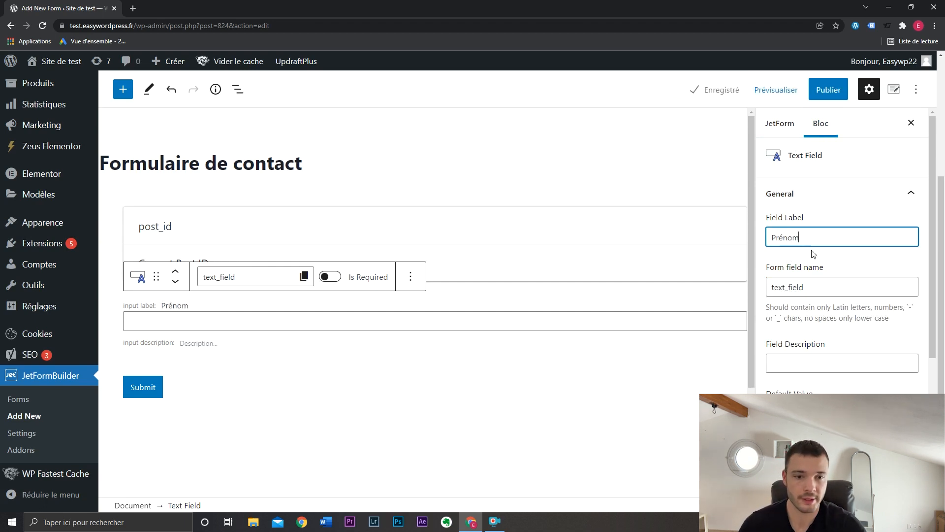
left_click(815, 254)
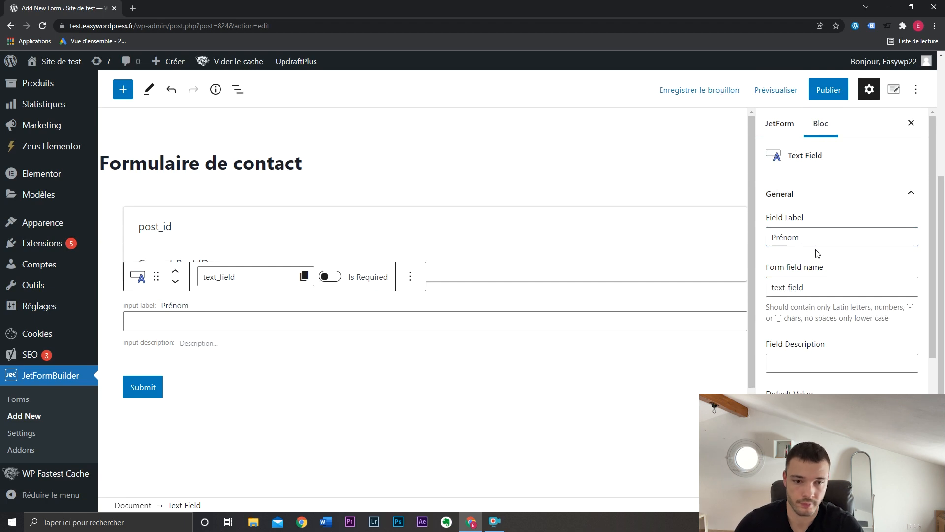
- Examine the Prénom field's Field Description and Default Value settings
left_click(792, 357)
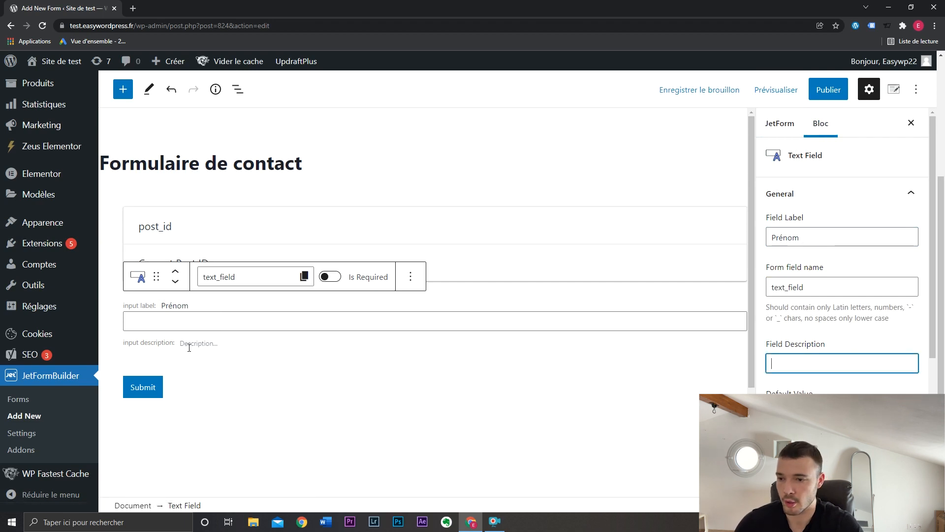
left_click(818, 334)
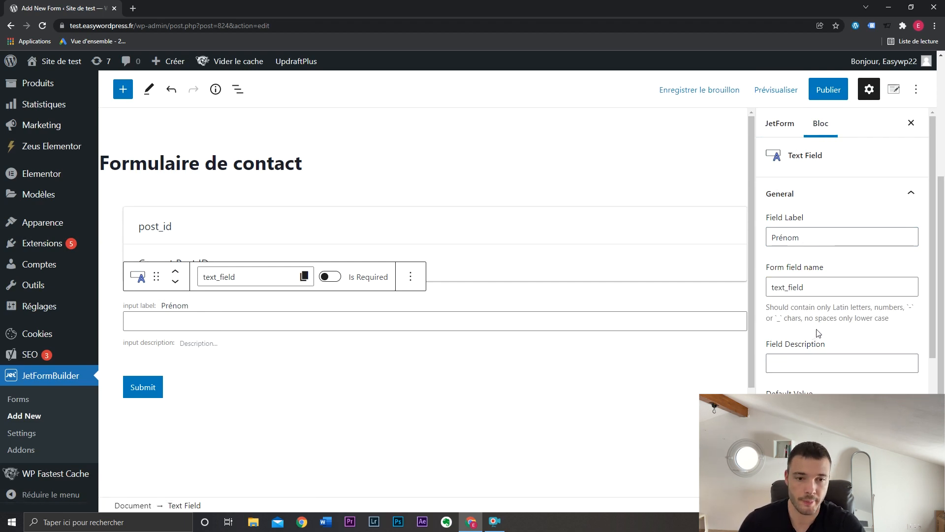
scroll(817, 339, "down", 2)
left_click(813, 349)
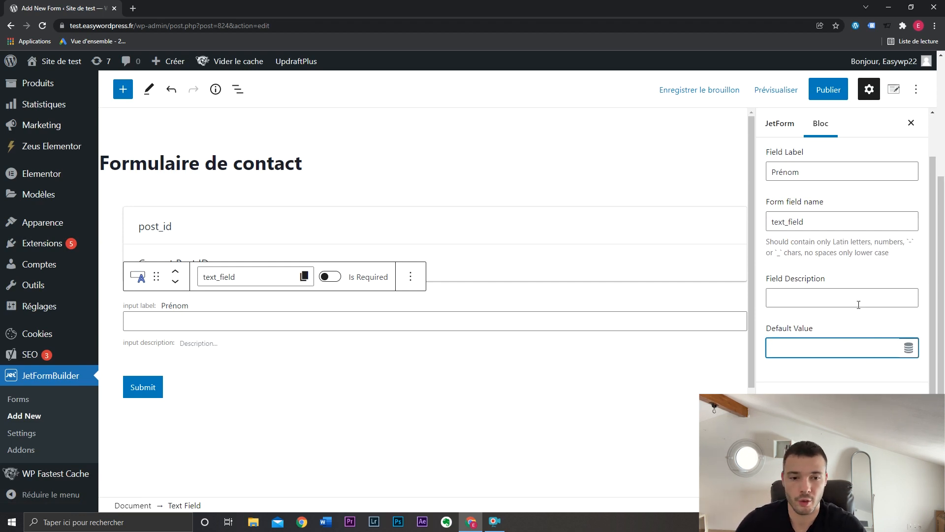
left_click(860, 327)
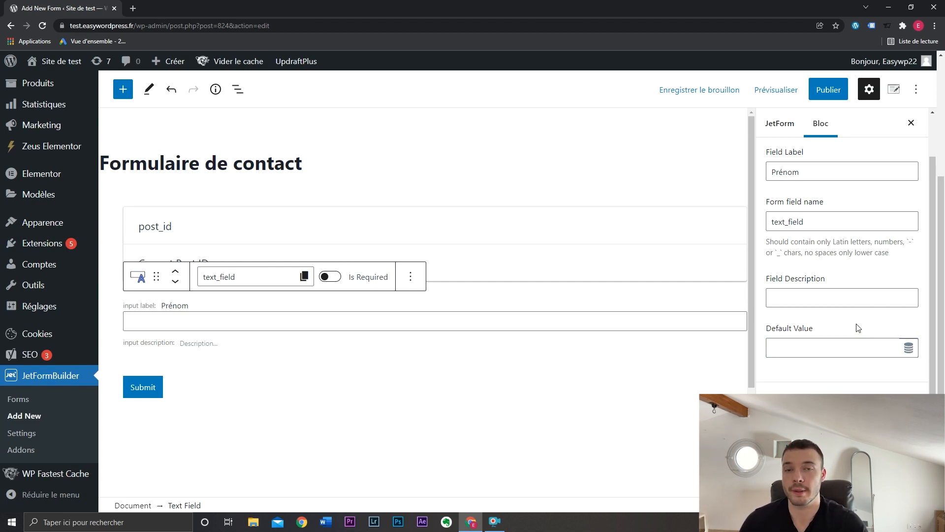
- Preset the Prénom field's default value with source User, user ID from Current user, and user field First Name
left_click(910, 349)
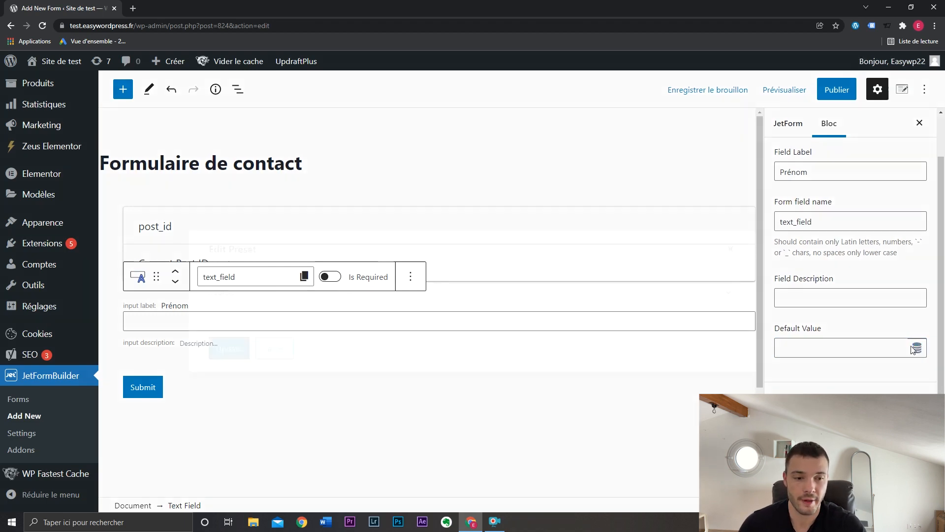
left_click(428, 277)
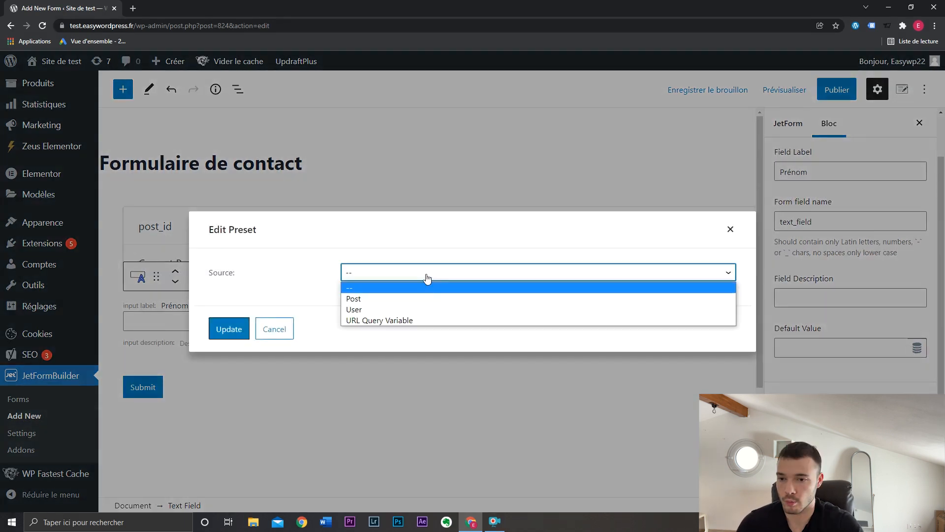
left_click(422, 309)
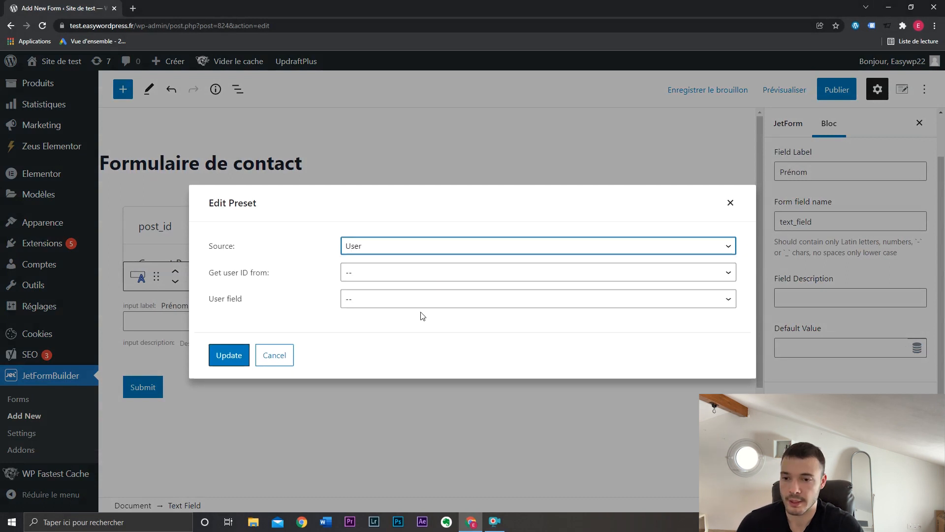
left_click(396, 273)
left_click(392, 301)
left_click(391, 299)
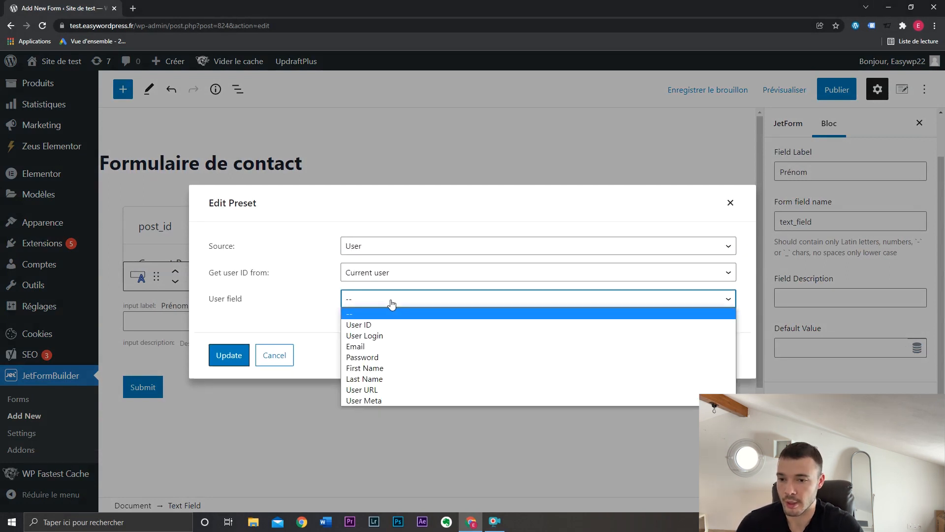
left_click(397, 368)
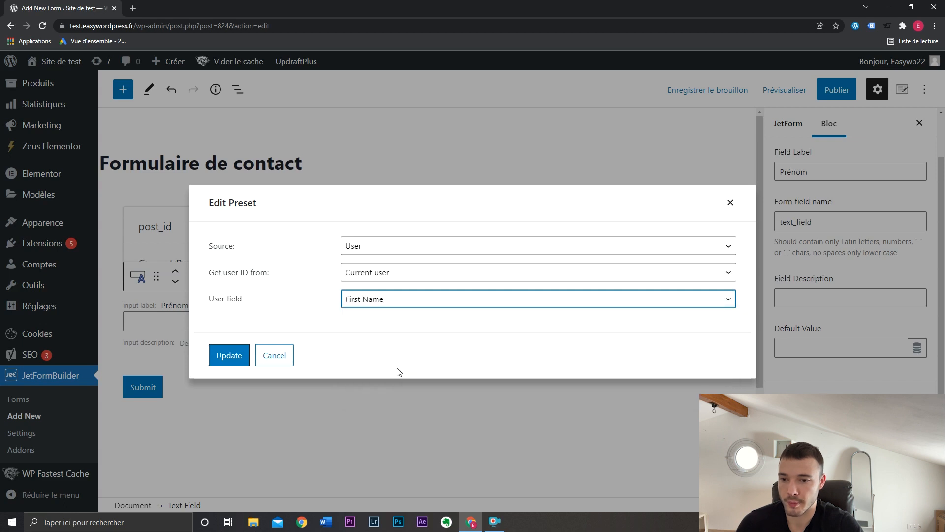
left_click(430, 305)
left_click(407, 369)
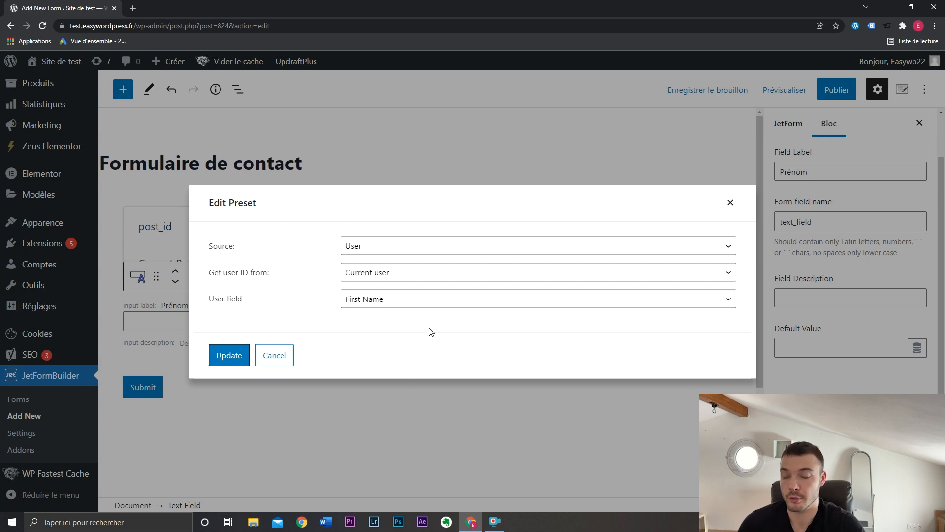
left_click(229, 355)
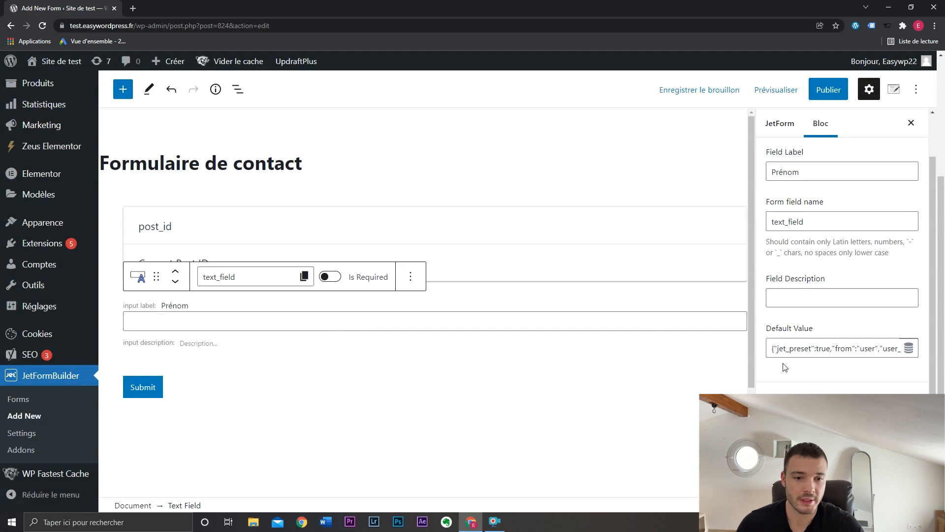
- Inspect the generated preset in the Prénom field's Default Value and delete it
left_click_drag(778, 349, 836, 355)
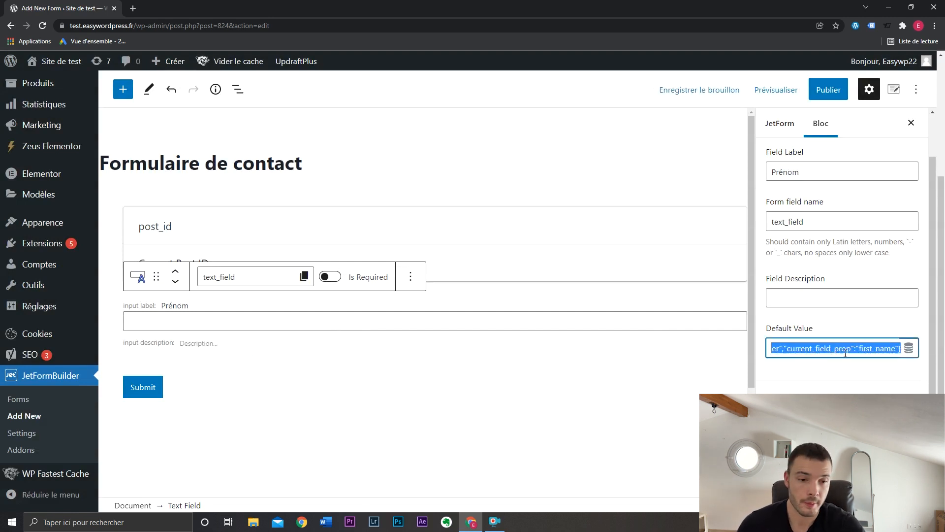
left_click(859, 369)
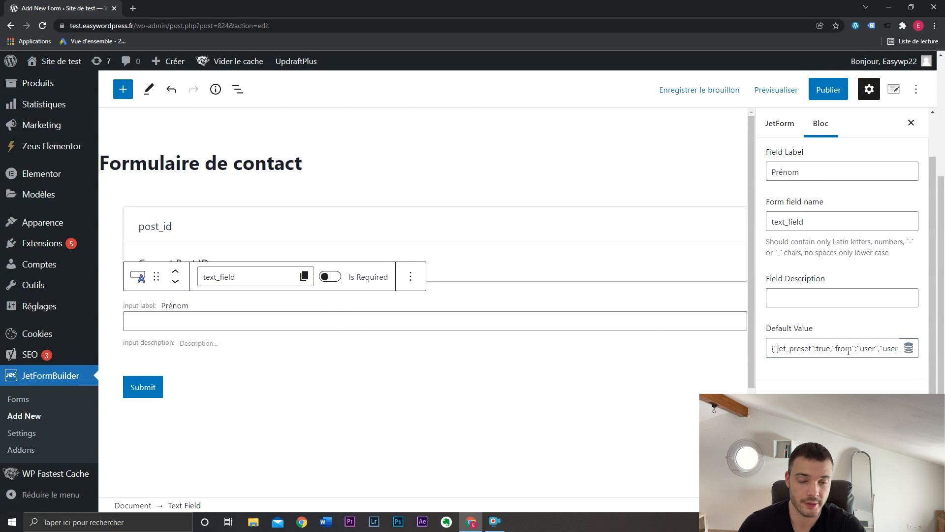
triple_click(846, 350)
key("BackSpace")
left_click(831, 370)
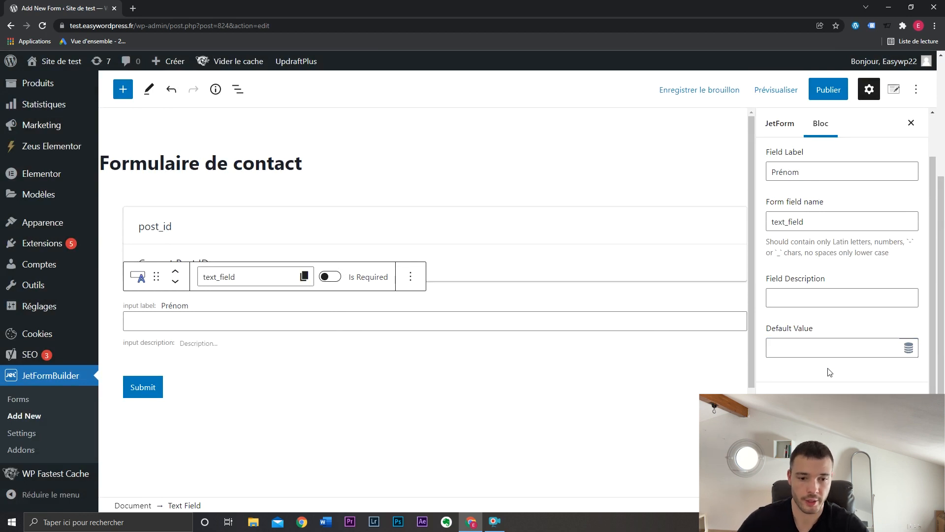
- Check the available field types for the Prénom field and keep Texte
scroll(830, 366, "down", 3)
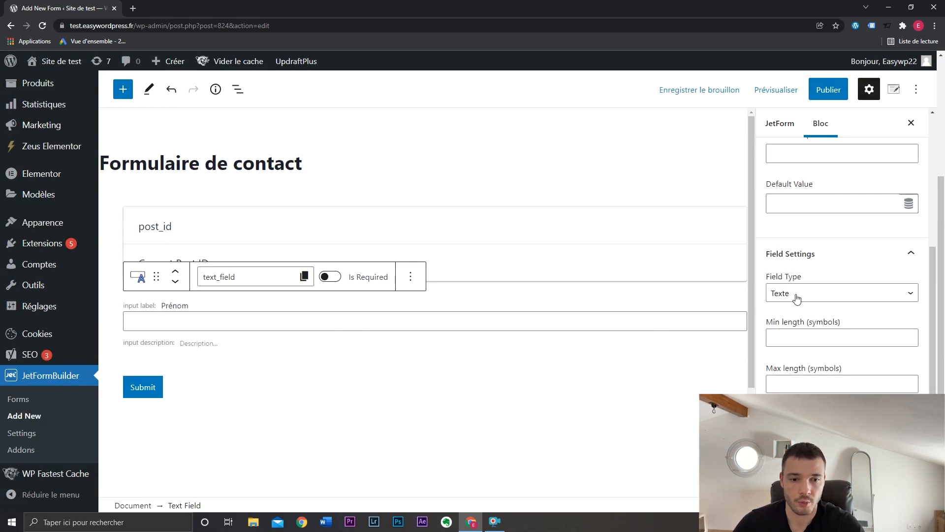
left_click(842, 297)
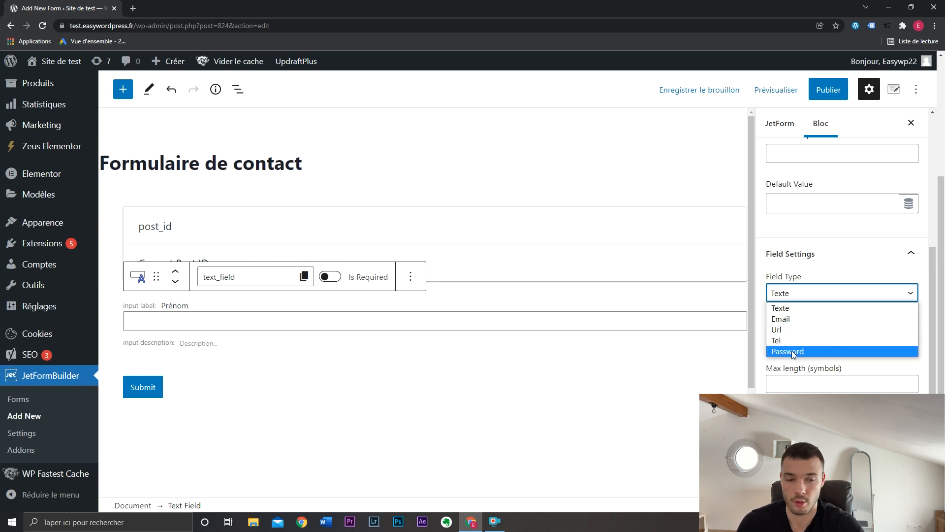
left_click(836, 309)
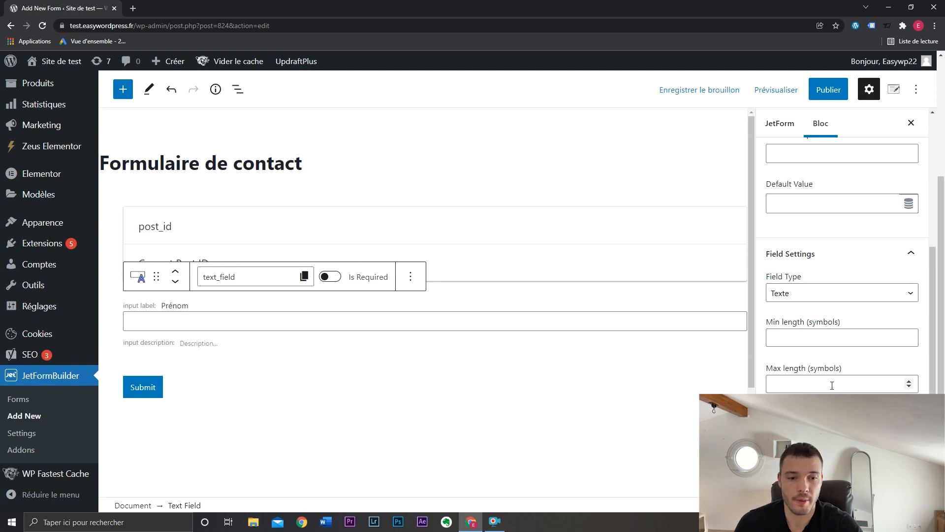
- Set the Prénom field's placeholder to "Écrivez votre prénom" and test it by entering "eee" in the field
left_click(859, 482)
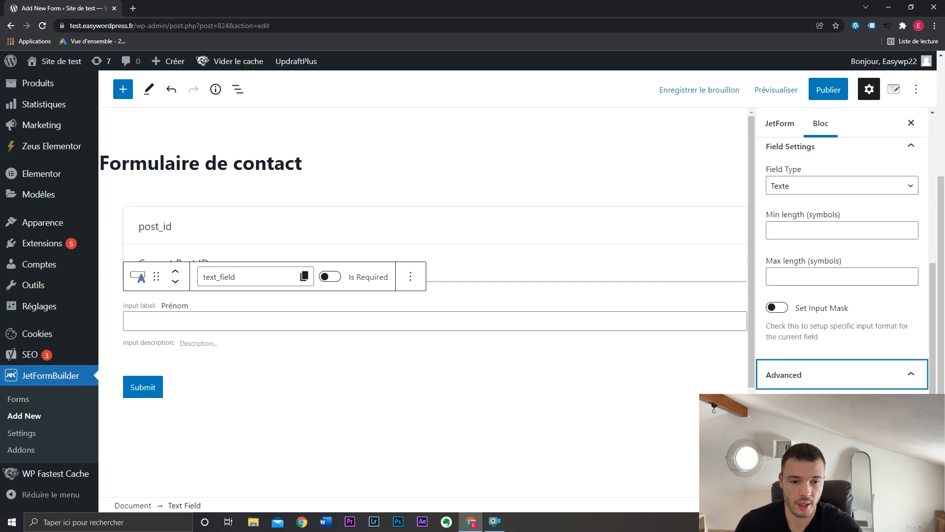
left_click(824, 322)
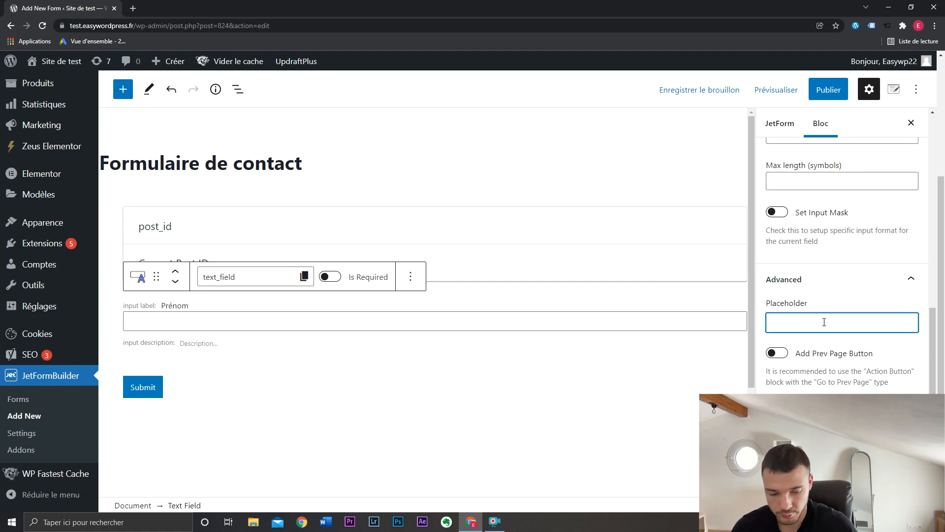
type("Écrivez votre prénom")
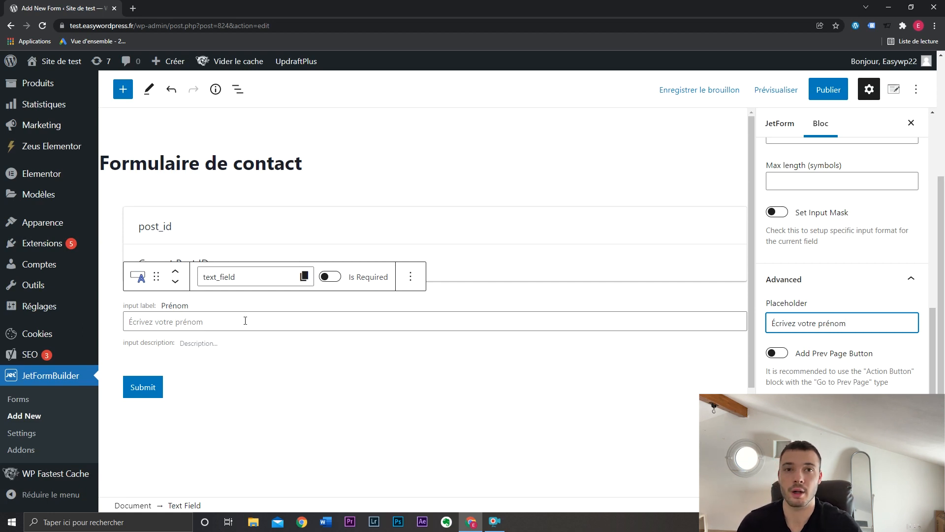
left_click(199, 323)
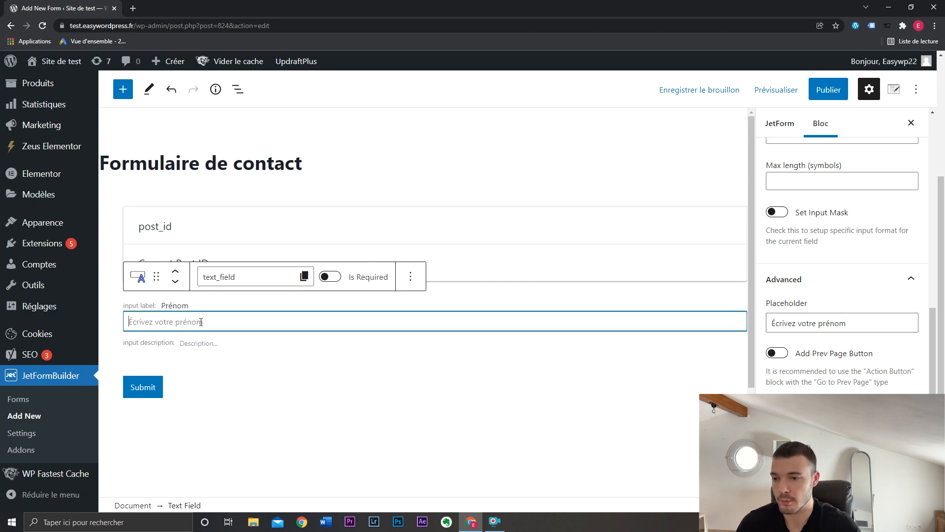
type("eee")
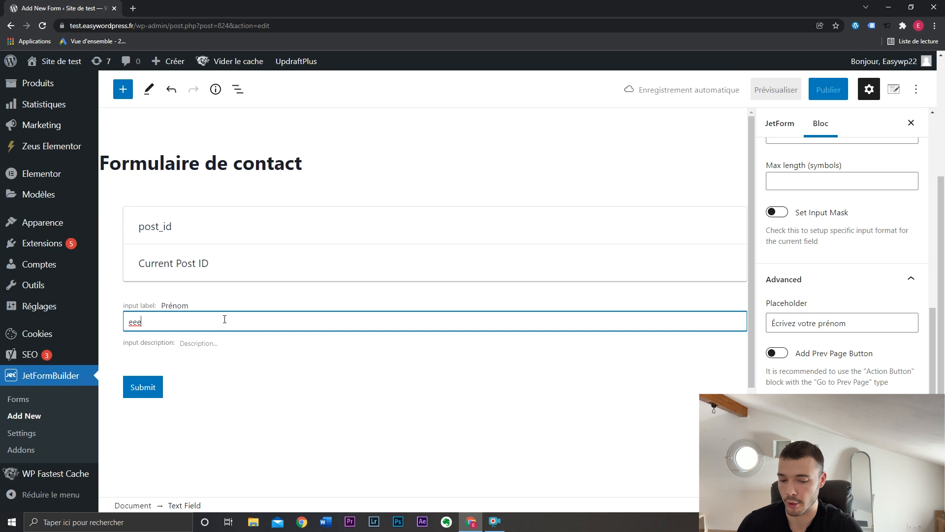
- Make the Prénom field required
scroll(855, 293, "up", 4)
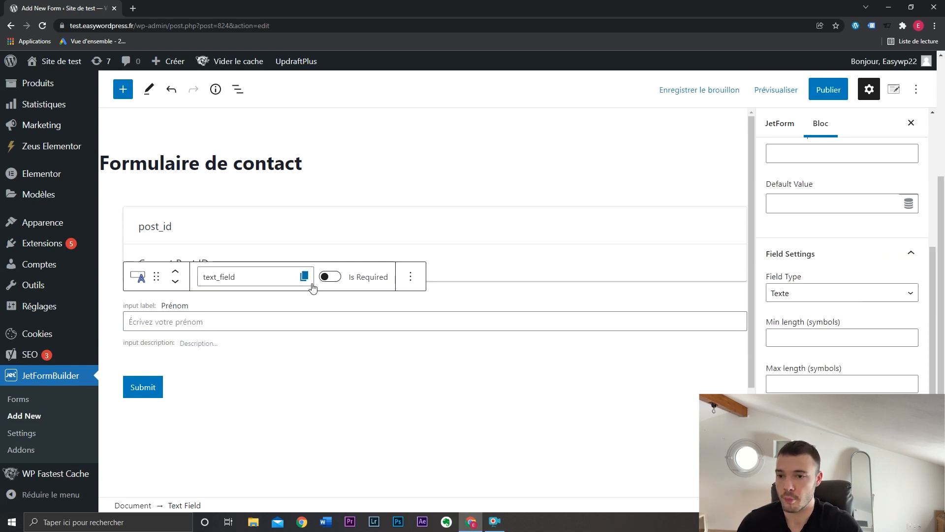
left_click(329, 278)
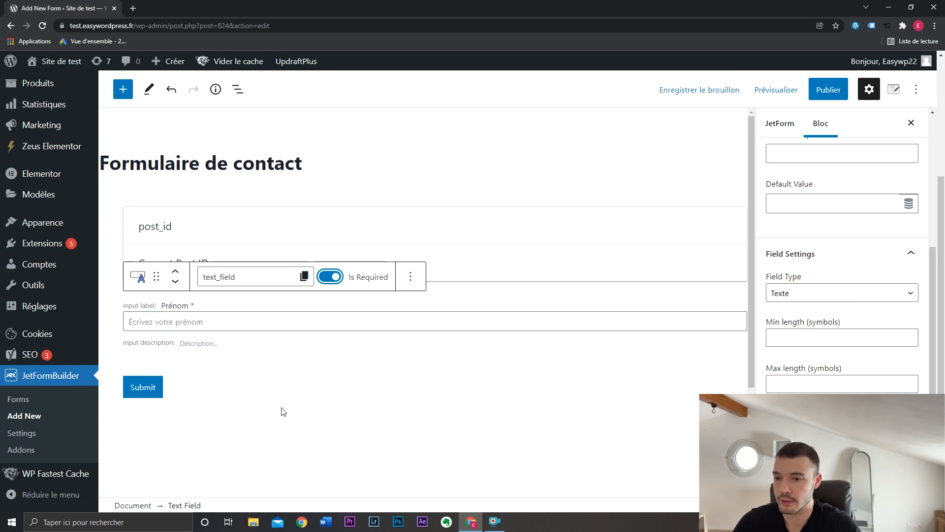
- Insert a Checkbox Field between the Prénom field and the Submit button, choosing it from the full block library
left_click(432, 368)
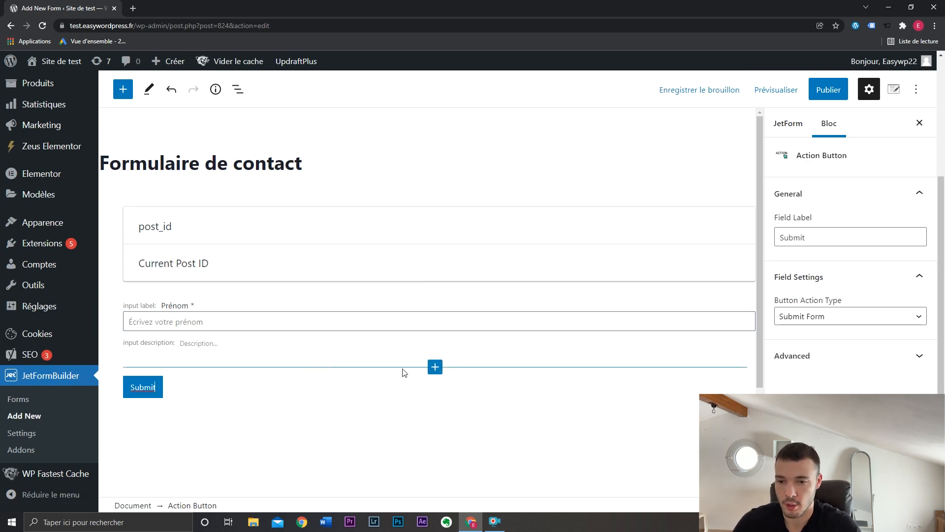
left_click(434, 367)
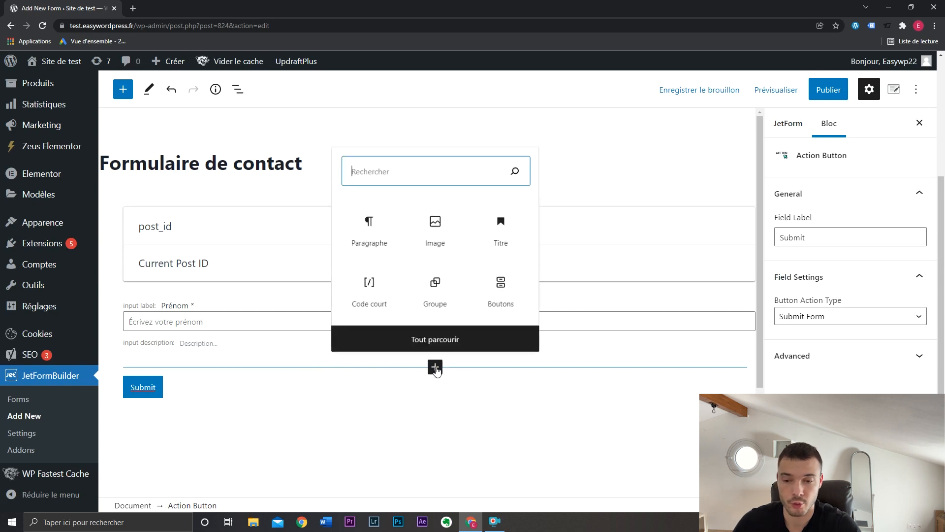
left_click(440, 337)
left_click_drag(306, 131, 309, 353)
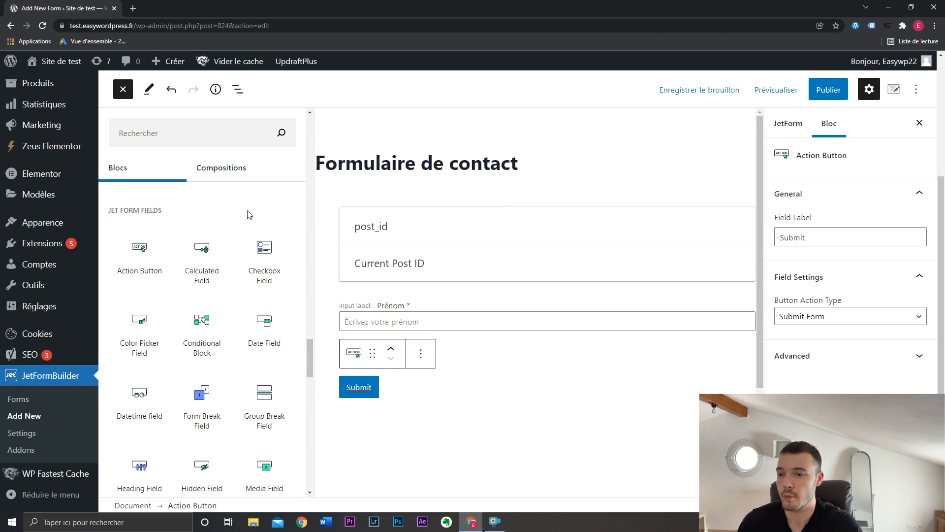
mouse_move(260, 272)
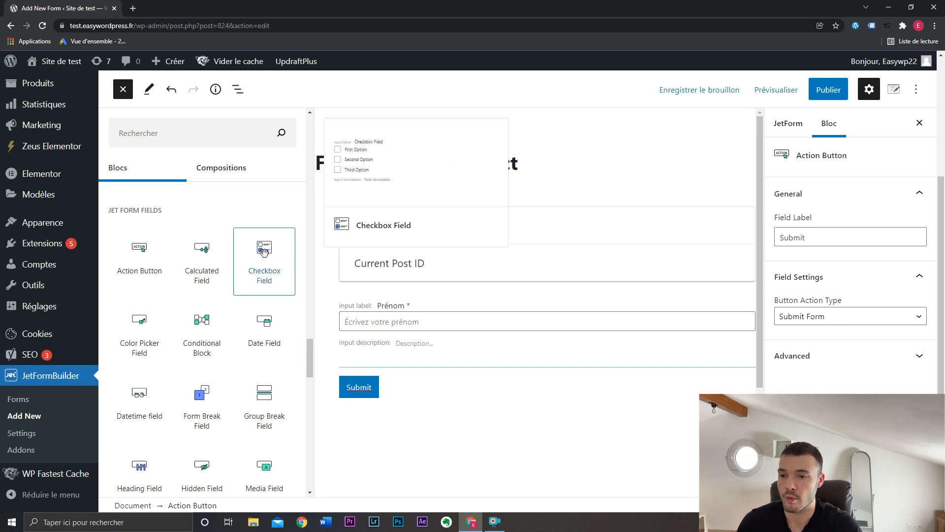
left_click(270, 272)
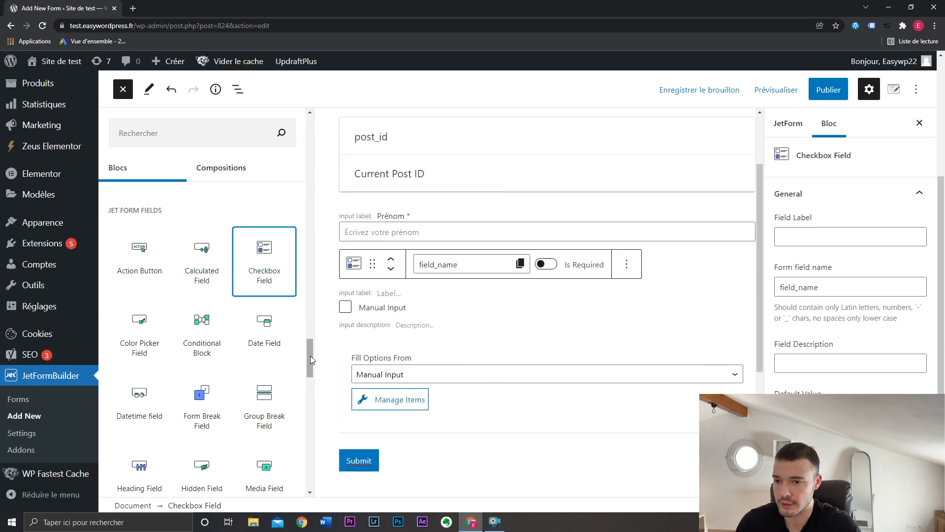
- Add a Datetime field and a Media Field directly below the Prénom field
scroll(310, 357, "down", 1)
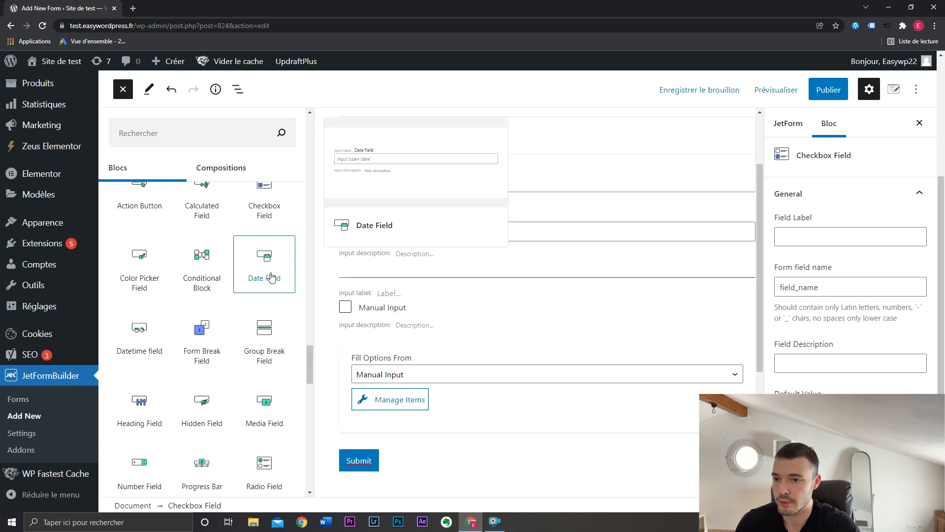
mouse_move(141, 341)
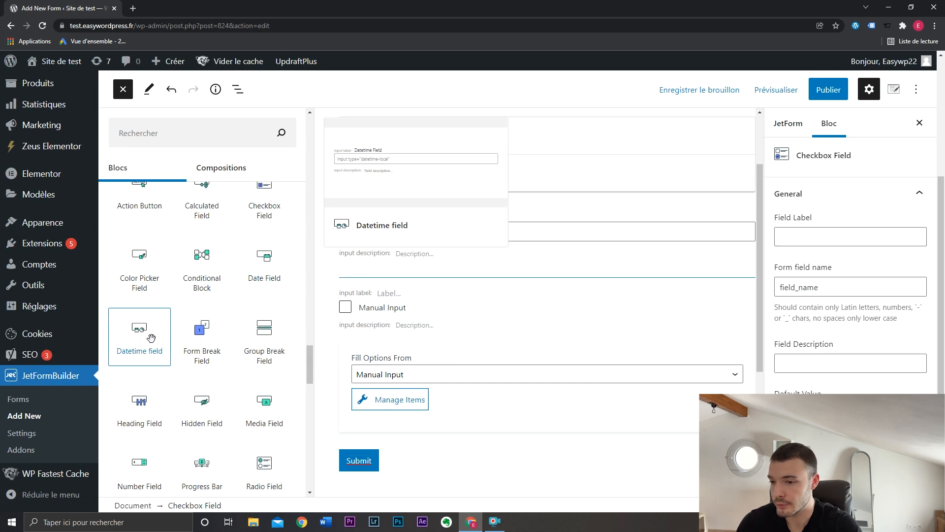
left_click(151, 338)
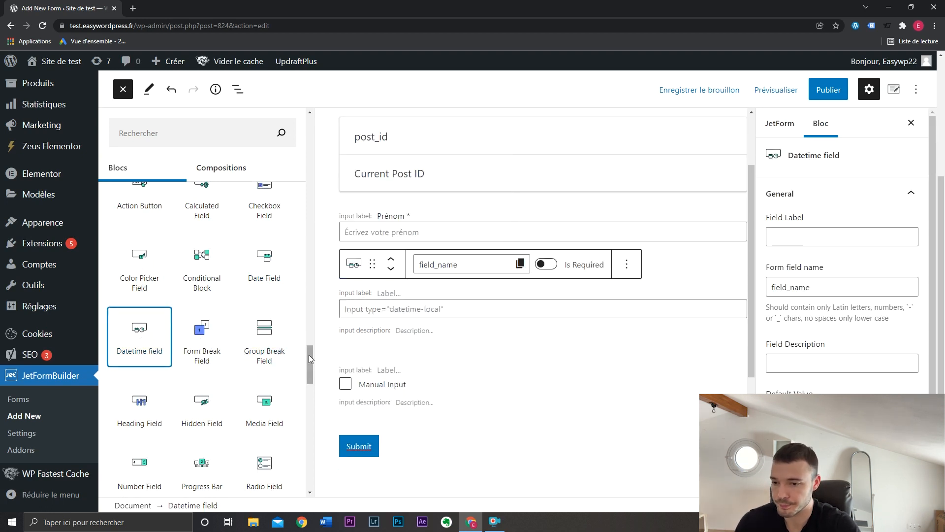
left_click_drag(309, 355, 309, 369)
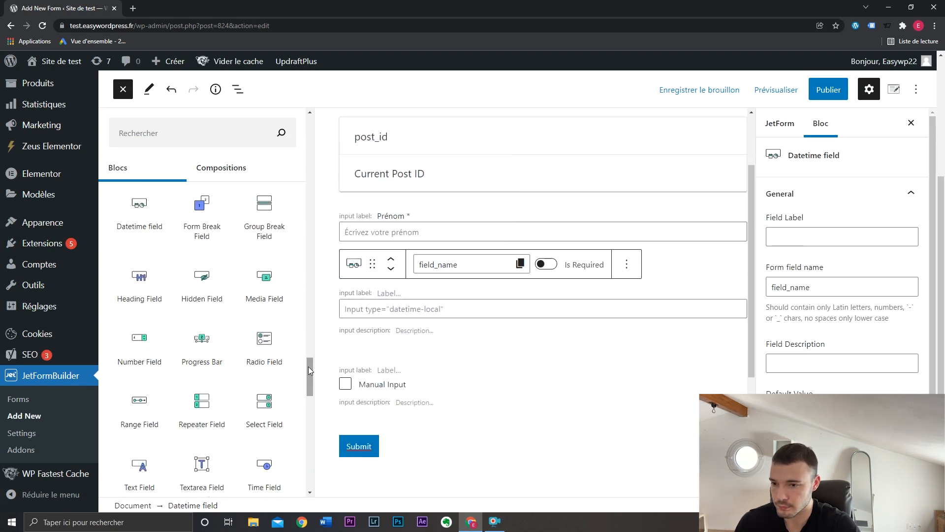
left_click(267, 283)
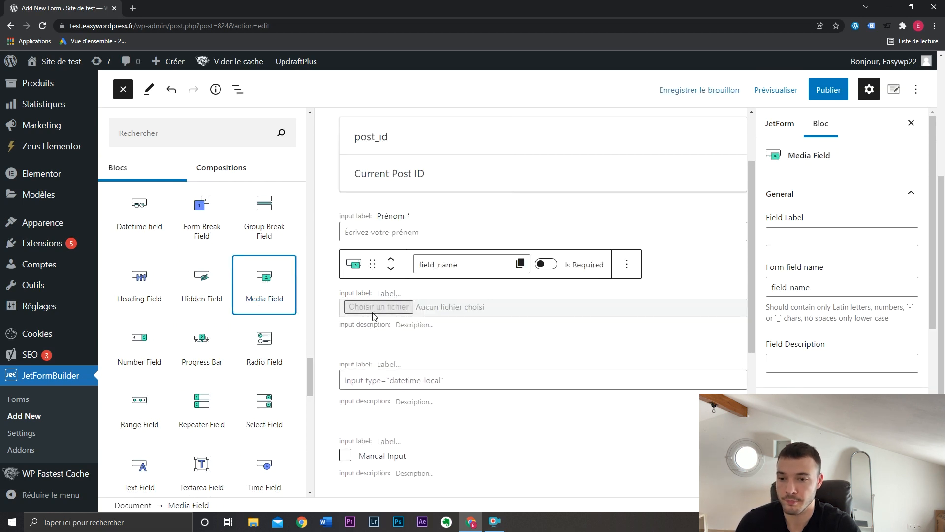
- Add a Wysiwyg Field below the Prénom field and close the block library
scroll(144, 293, "down", 4)
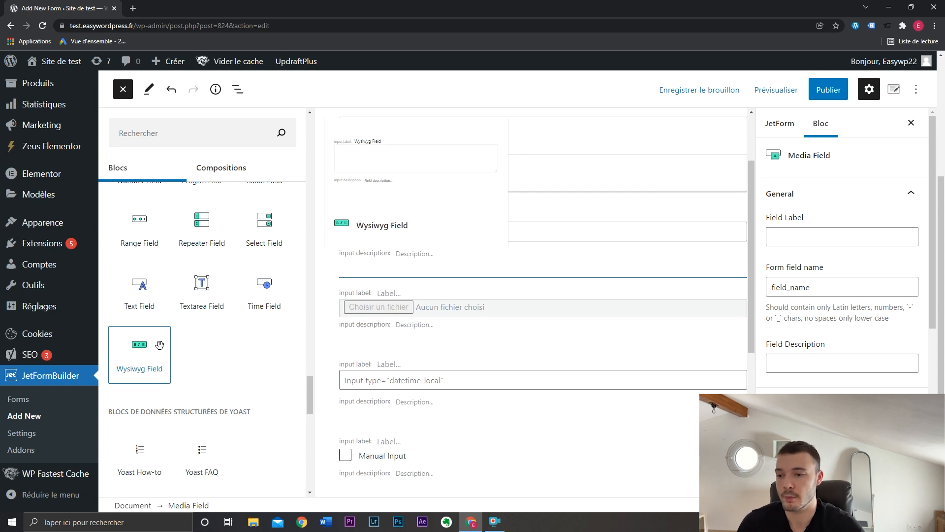
left_click(153, 355)
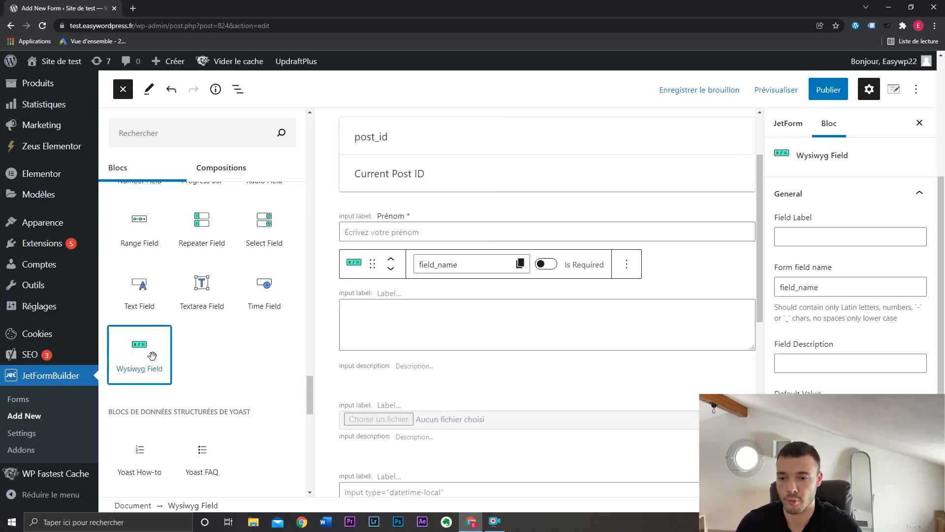
left_click(127, 96)
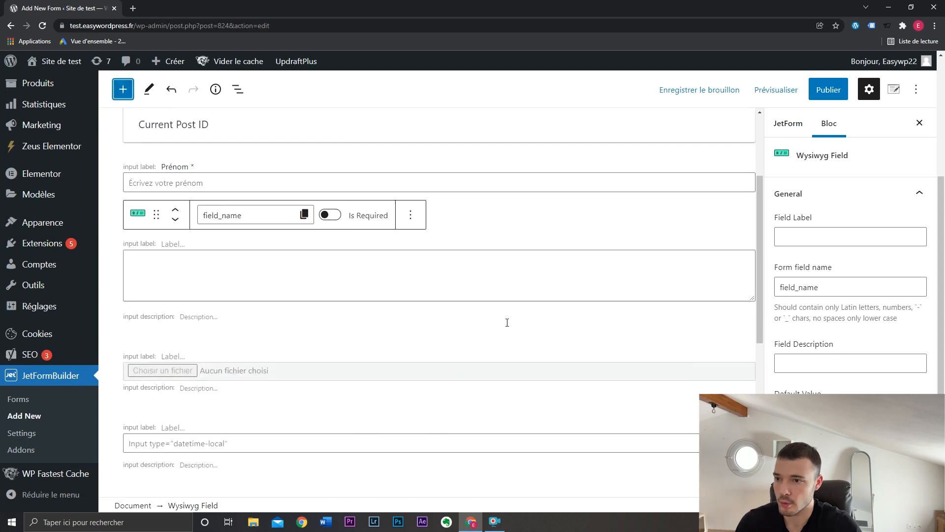
- Move the Wysiwyg Field down below the checkbox field, just above the Submit button
scroll(507, 321, "down", 5)
scroll(508, 326, "up", 5)
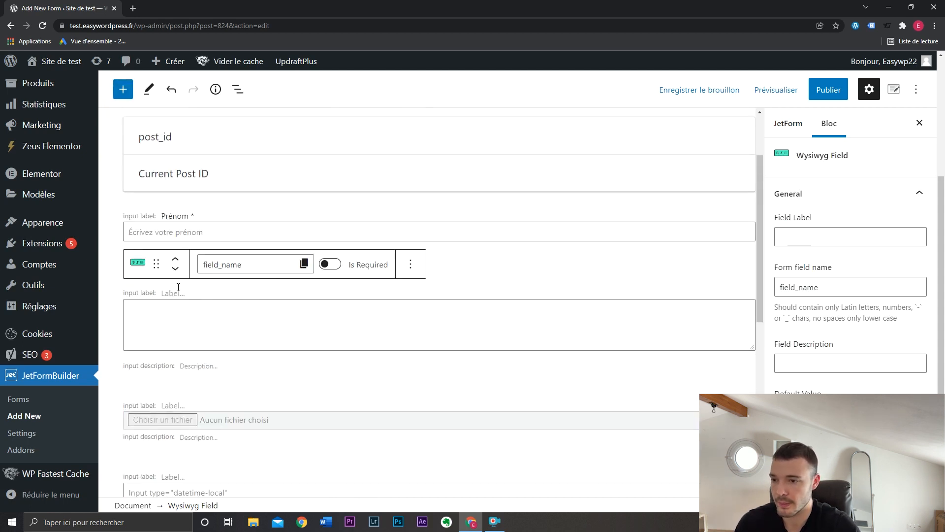
left_click(176, 269)
left_click(176, 270)
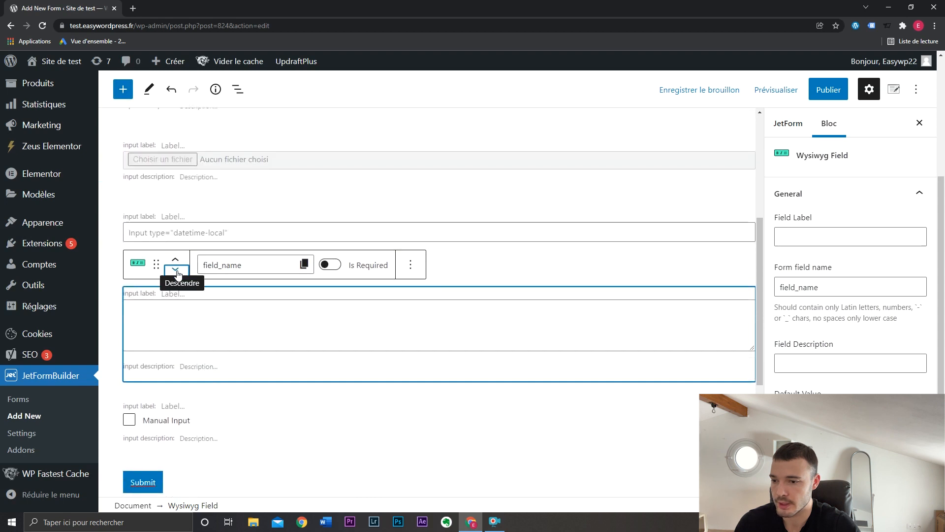
left_click(176, 270)
left_click_drag(156, 265, 183, 274)
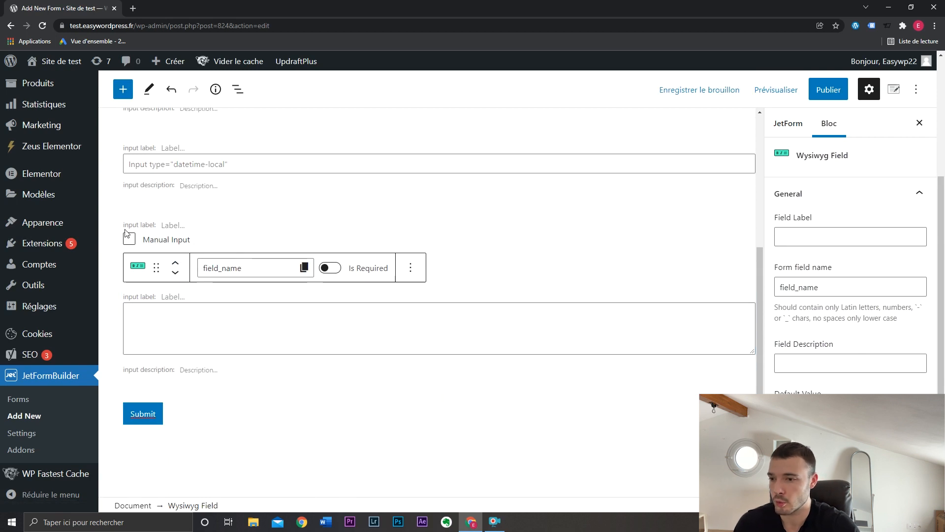
left_click(116, 256)
- Move the Media Field down below the Wysiwyg Field so it sits just above the Submit button
scroll(249, 291, "up", 4)
left_click(249, 292)
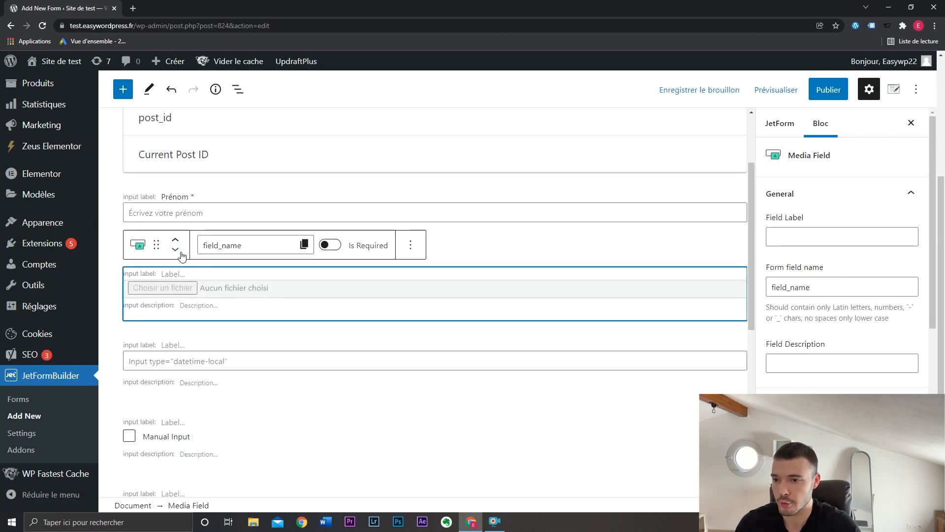
left_click(176, 253)
left_click(177, 253)
left_click(177, 253)
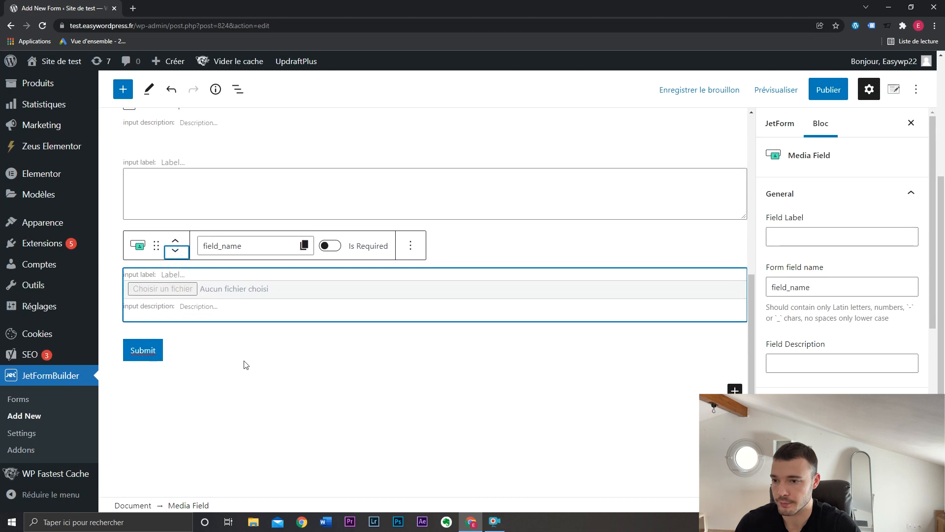
- Set the Datetime field's label to "Horaire de rdv"
scroll(217, 291, "up", 5)
left_click(217, 291)
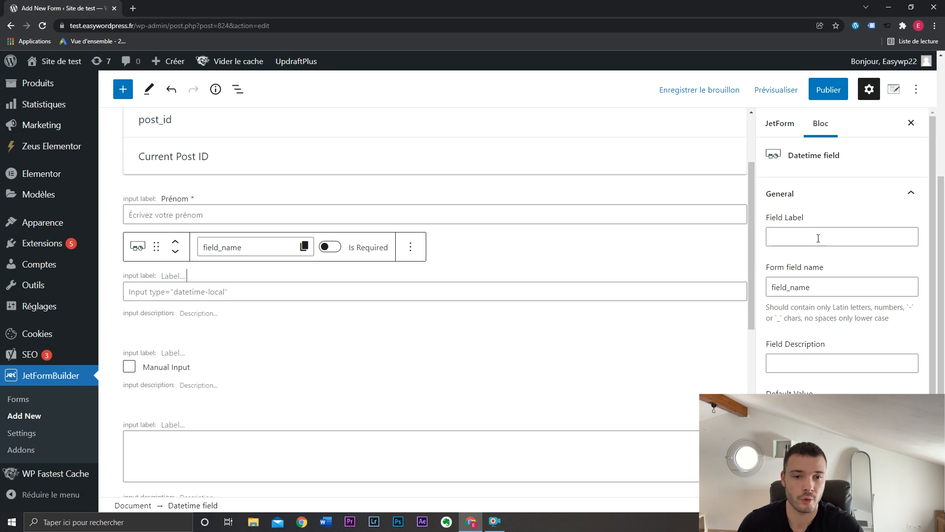
left_click(802, 237)
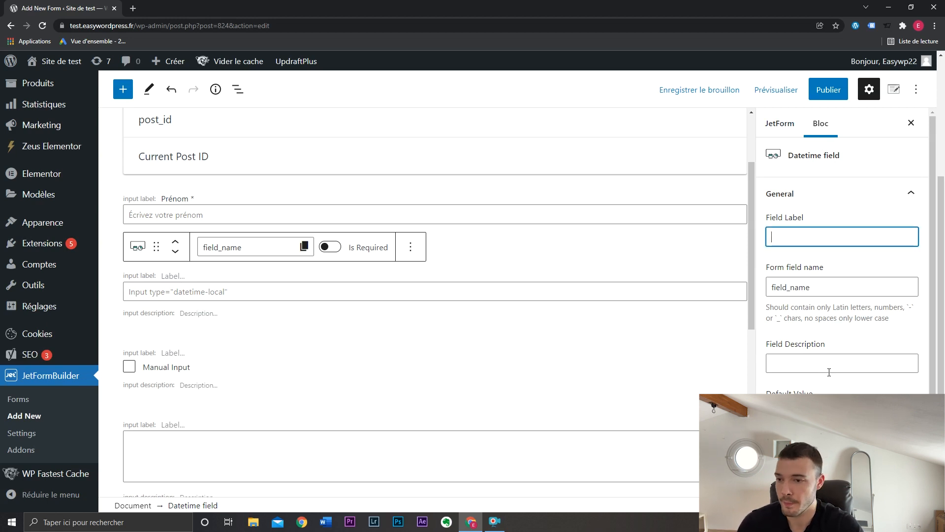
type("Horaire ")
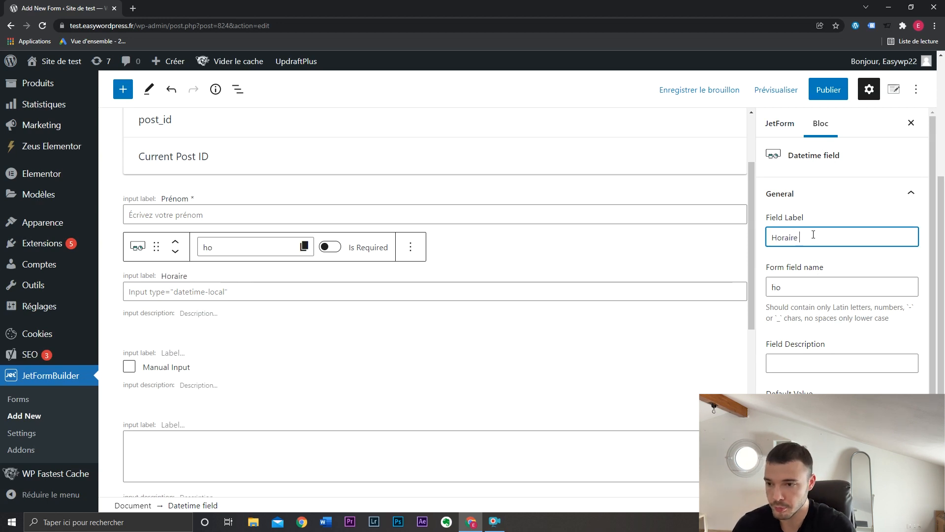
type("de rdv")
- Set the Datetime field's placeholder to "Veuillez choisir une date et un horaire"
scroll(813, 234, "down", 5)
left_click(819, 324)
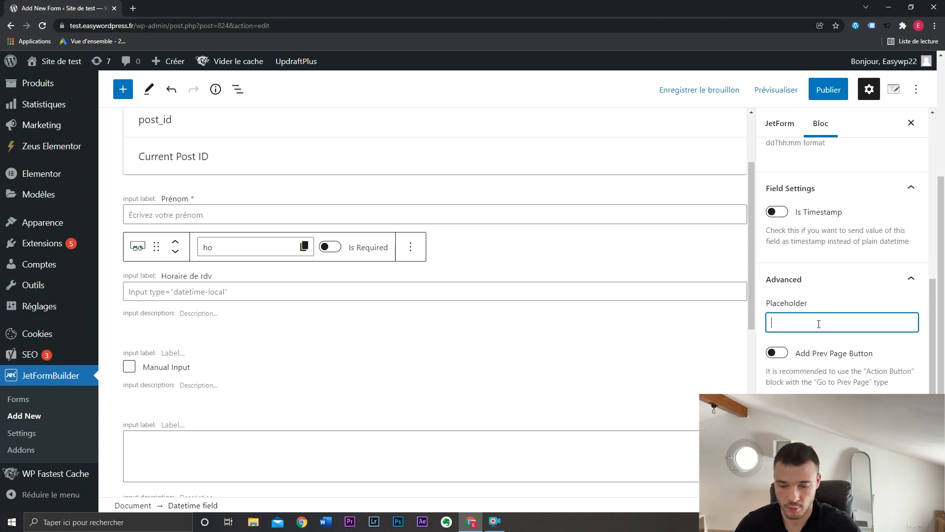
type("Veuille")
type("z choisir une date et un horaire")
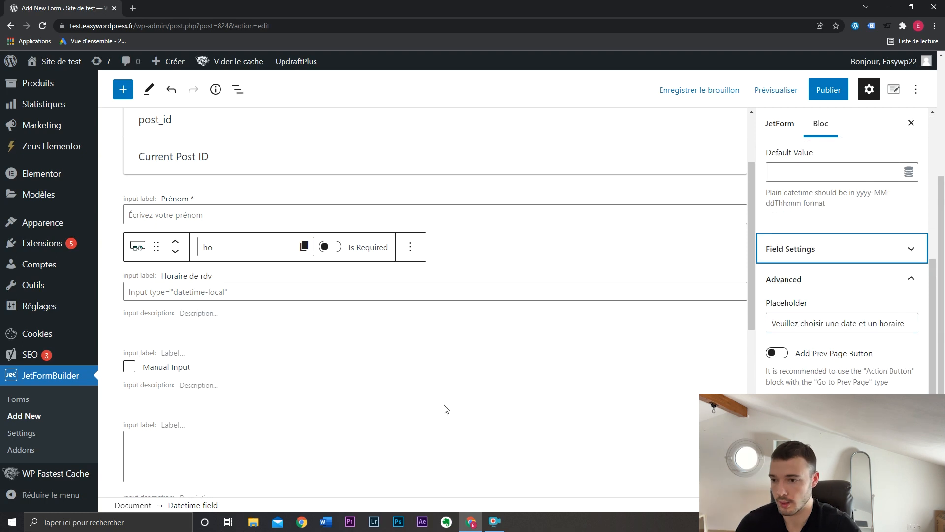
- Set the checkbox field's label to "Quel est votre problème ?"
left_click(220, 361)
scroll(279, 362, "down", 1)
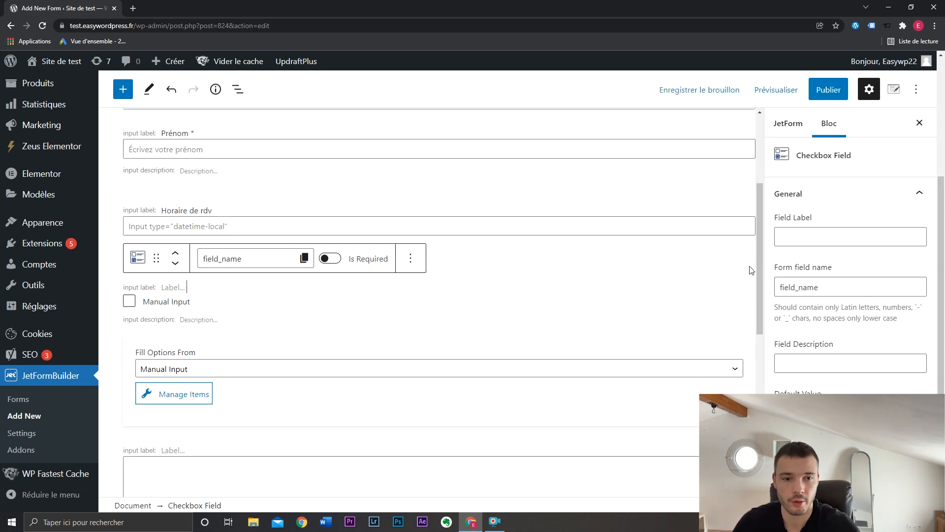
left_click(798, 238)
type("Quel e")
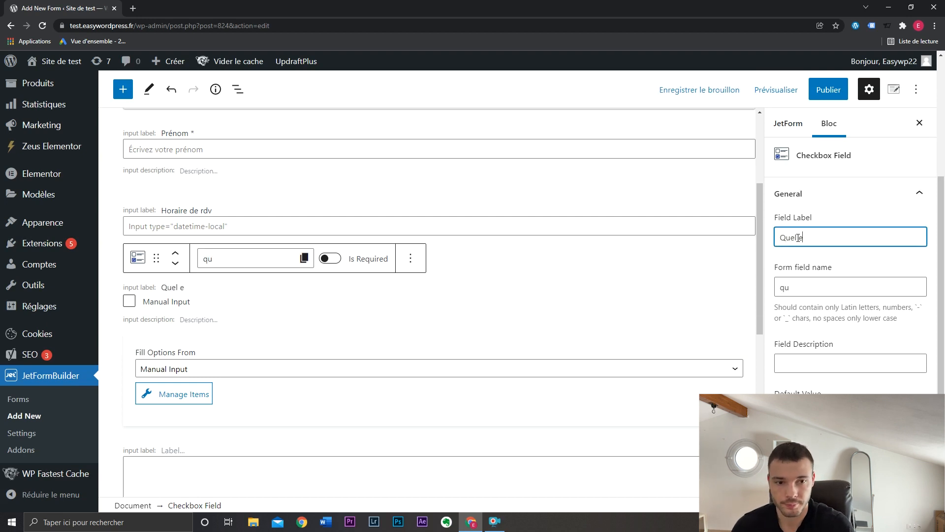
type("st votre problème ?")
left_click(312, 393)
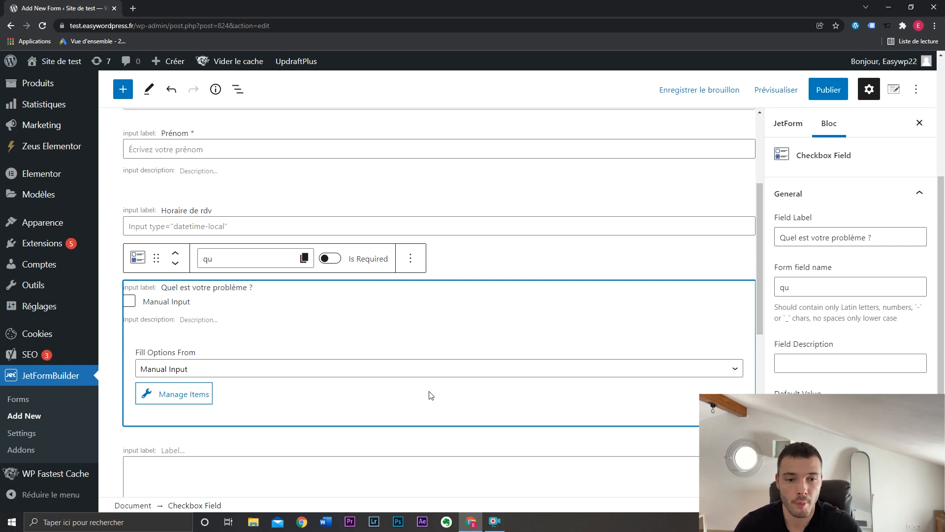
- Define the checkbox field's first manual option with "Problème de livraison" as both label and value, leaving Calculate empty
left_click(196, 399)
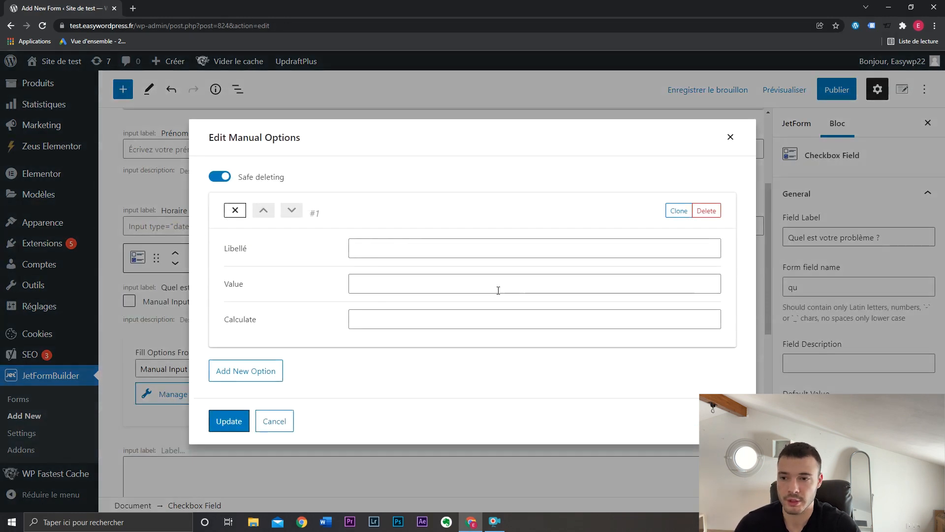
left_click(434, 248)
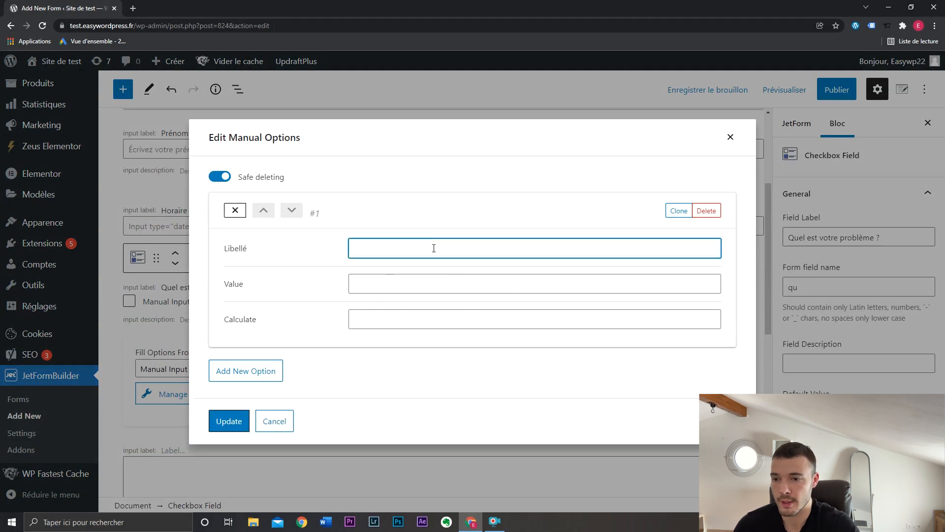
type("Problème de")
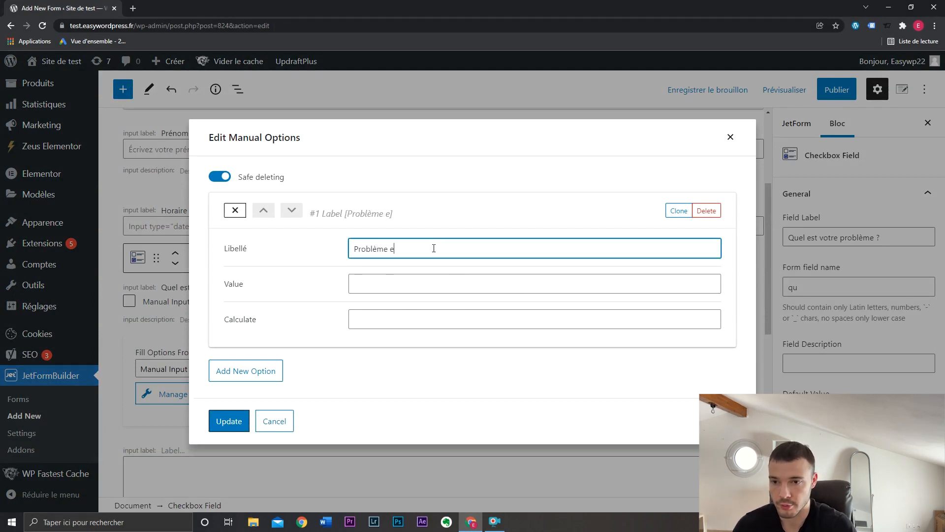
type(" livraison")
key("ctrl+a")
key("ctrl+c")
left_click(426, 284)
key("ctrl+v")
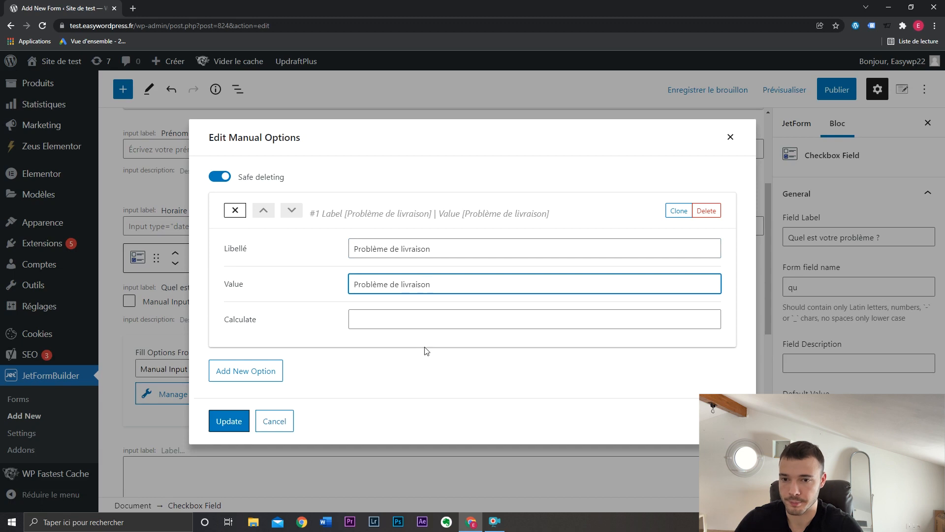
left_click(409, 319)
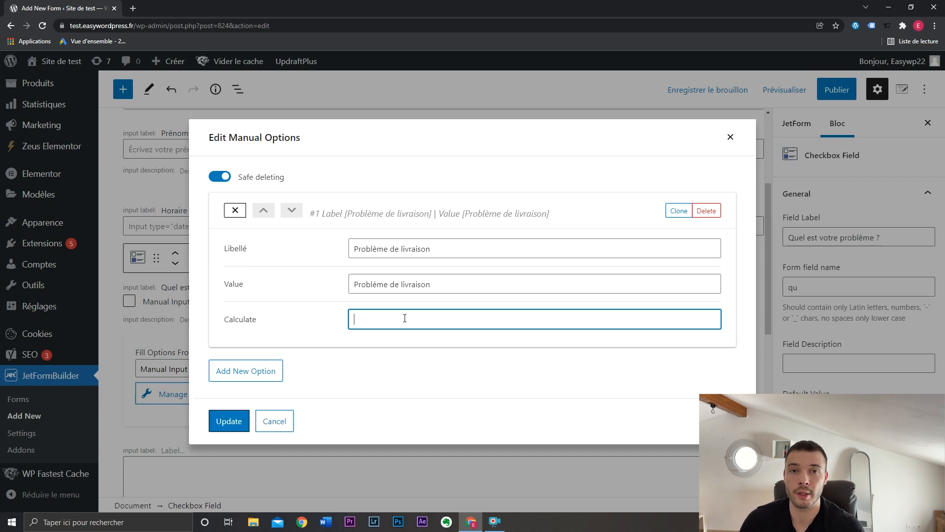
left_click(418, 349)
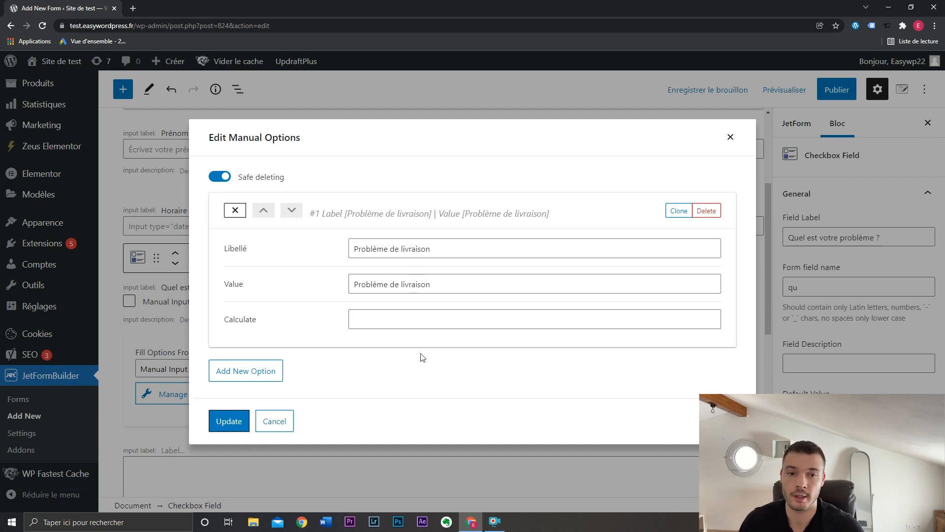
- Add a second manual option with "Problème de produit" as label and value, and append a blank third option
left_click(260, 366)
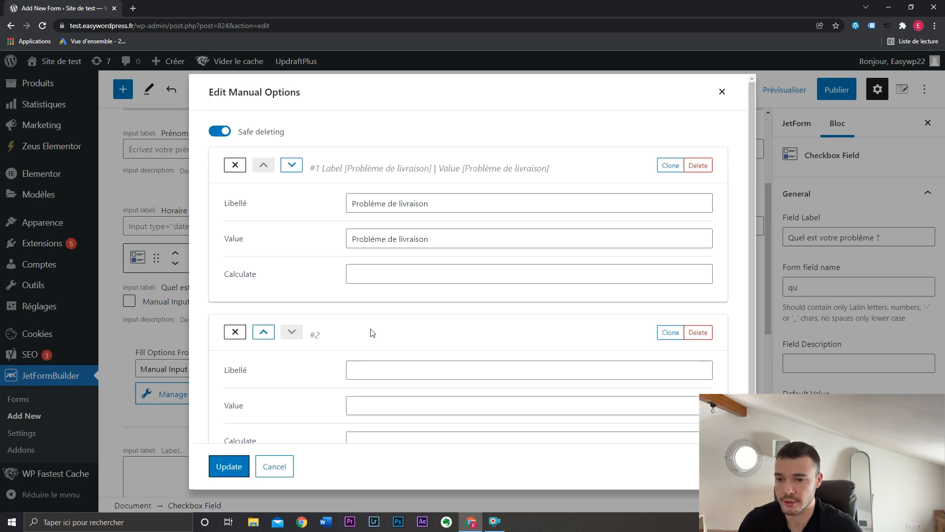
scroll(371, 329, "down", 2)
left_click(373, 271)
type("P")
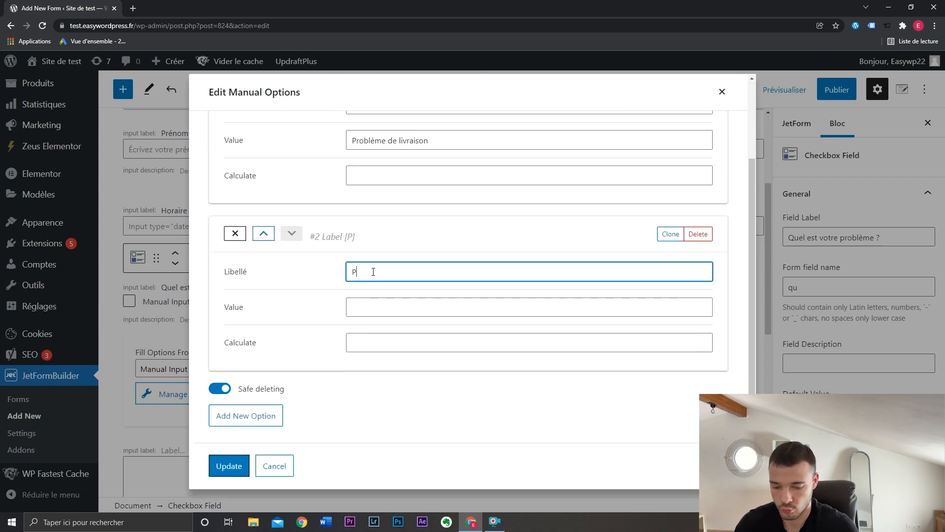
type("oblème de produit")
left_click(246, 415)
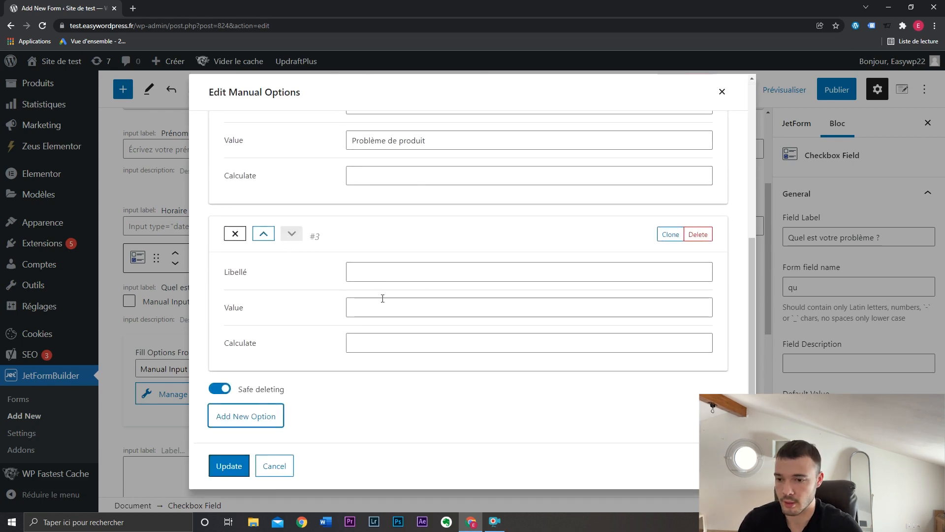
- Define the checkbox field's third manual option with "Problème de paiement" as label and value, and update the options
left_click(384, 274)
type("Prob")
key("BackSpace")
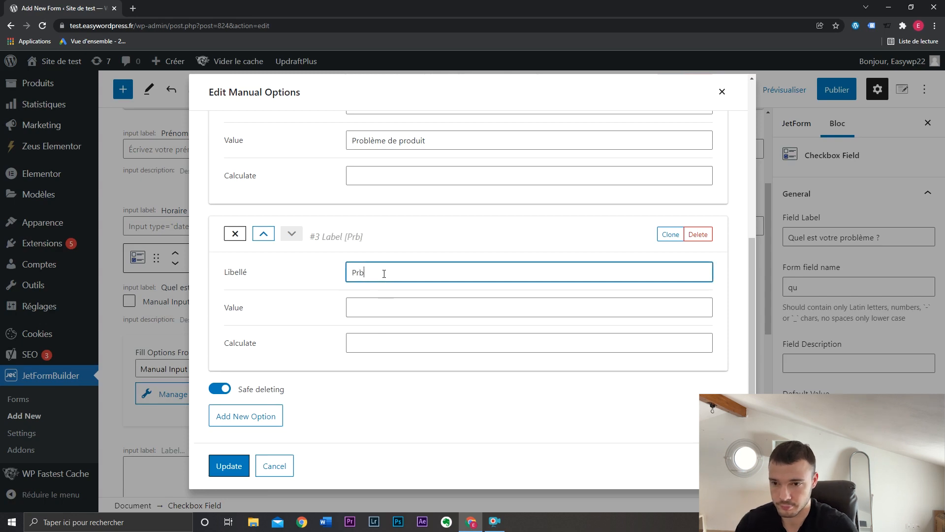
key("BackSpace")
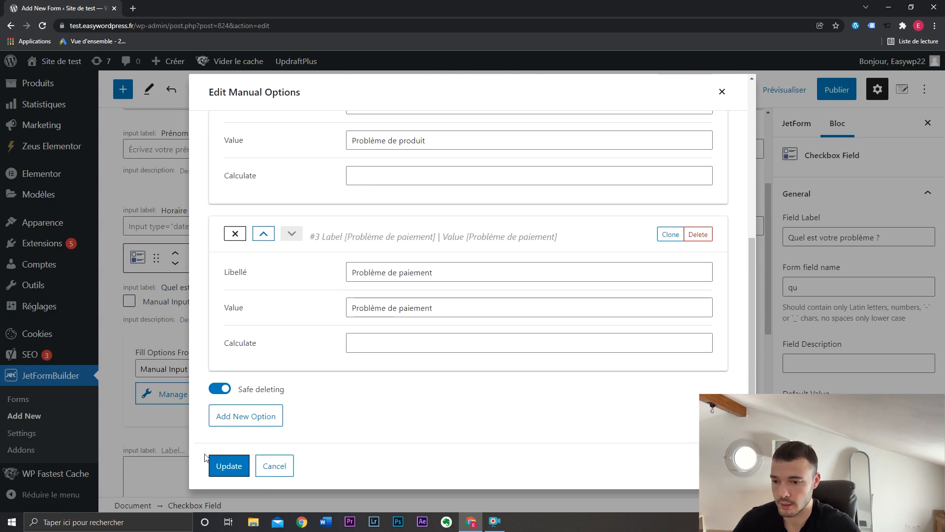
left_click(229, 465)
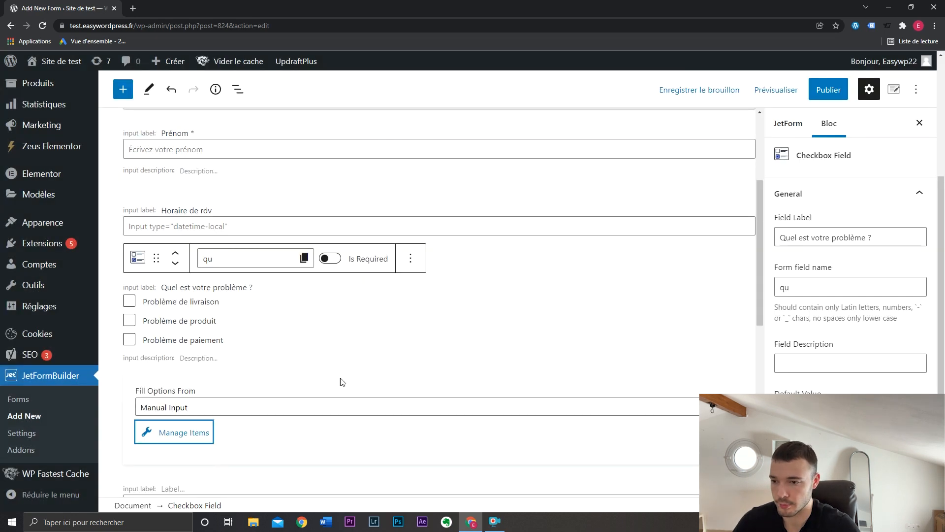
- Try Posts and Terms as the source of the checkbox options, and return the source to Manual Input
scroll(341, 379, "down", 1)
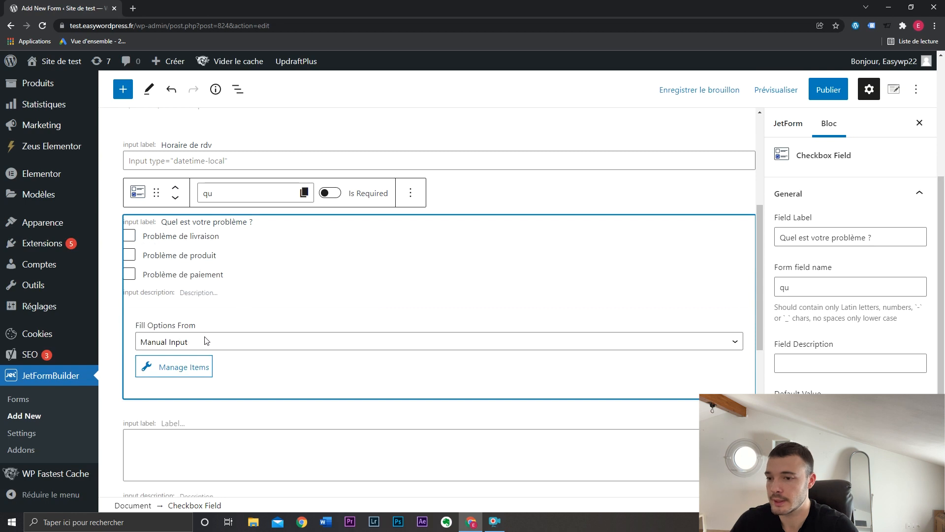
left_click(218, 342)
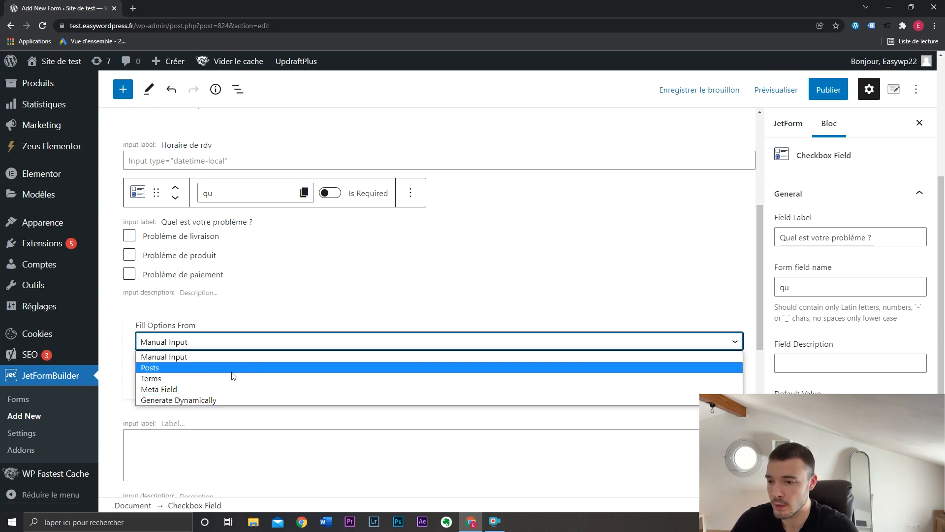
left_click(234, 368)
left_click(216, 340)
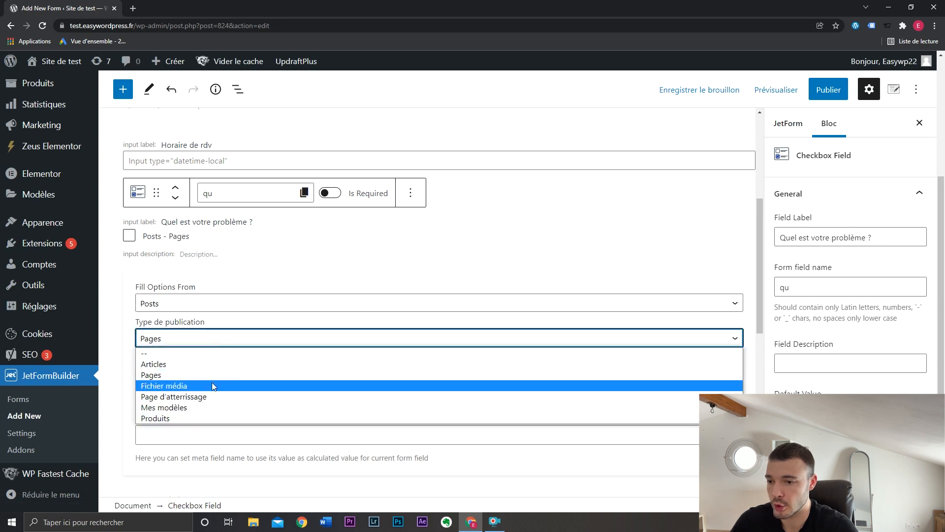
left_click(214, 303)
left_click(215, 304)
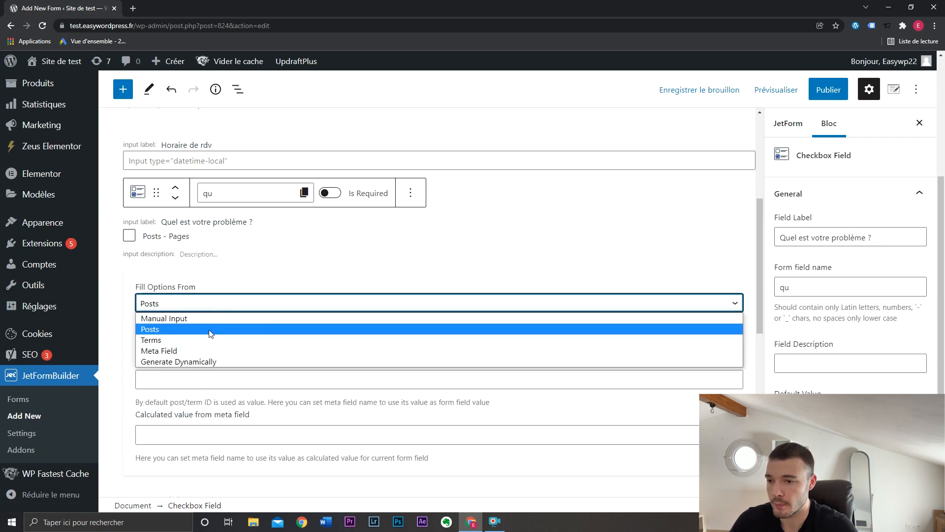
left_click(210, 333)
left_click(205, 340)
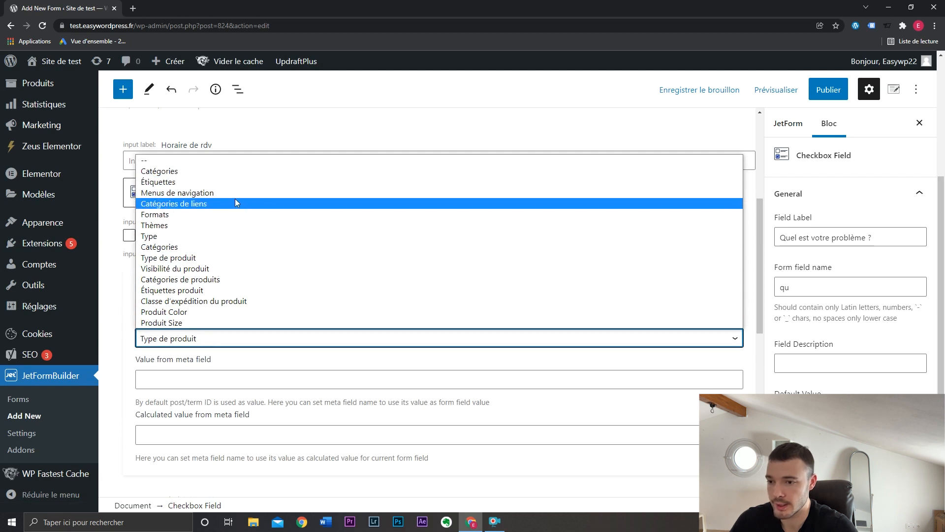
left_click(217, 343)
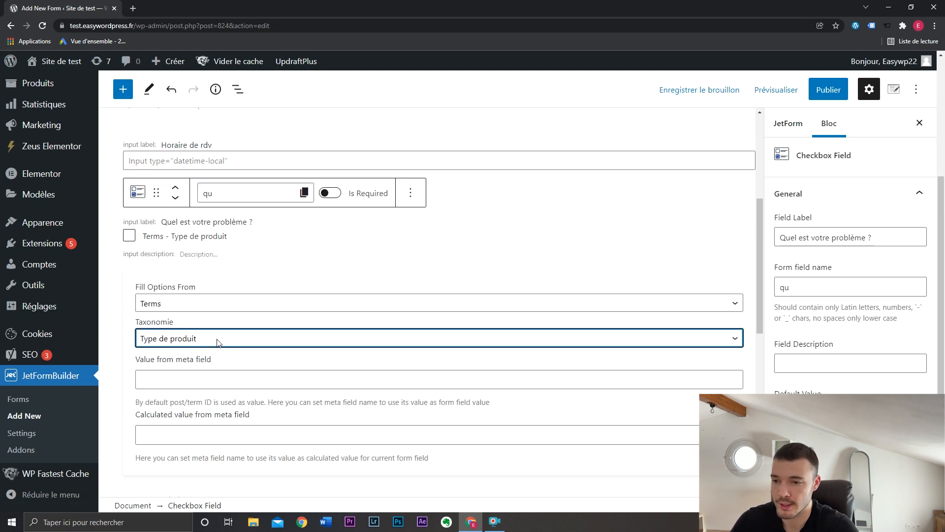
left_click(215, 303)
left_click(214, 317)
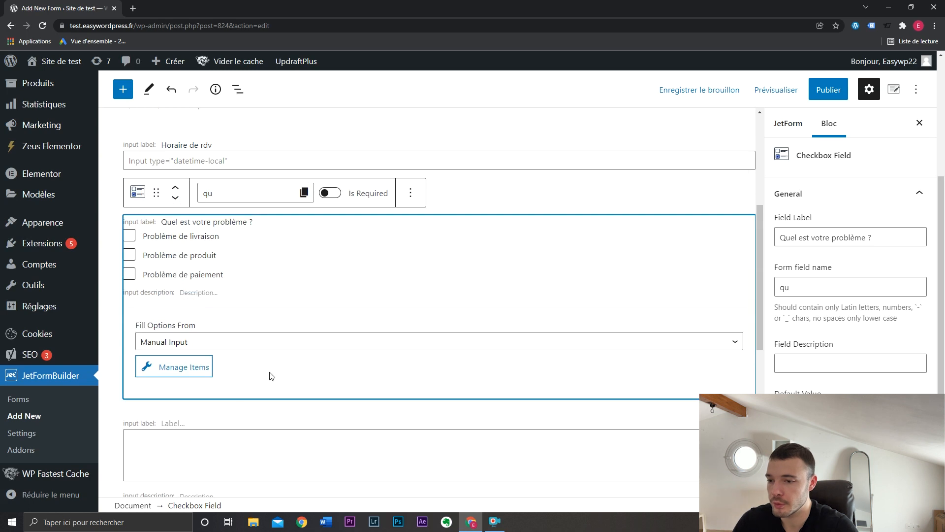
- Set the Wysiwyg field's label to "Message"
scroll(255, 365, "down", 4)
left_click(254, 357)
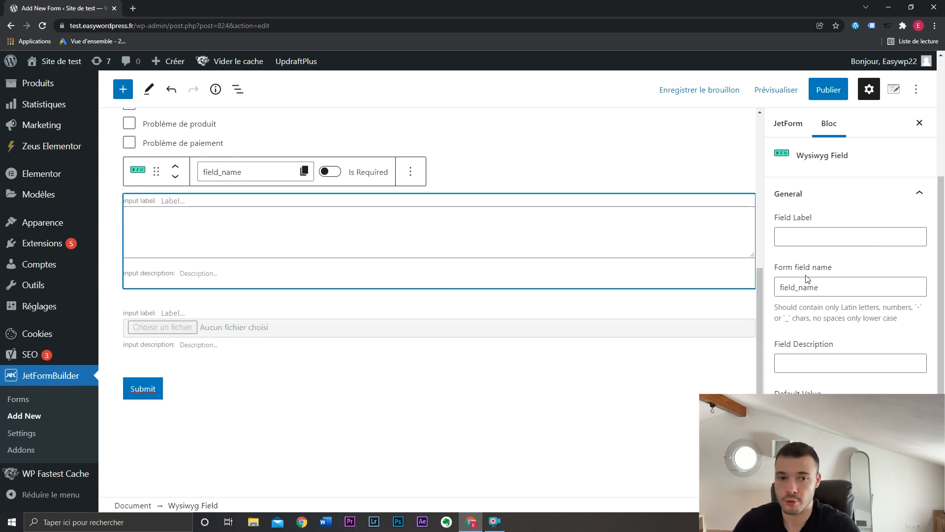
left_click(819, 236)
type("Message")
- Set the media field's label to "Photo (facultatif)"
left_click(447, 306)
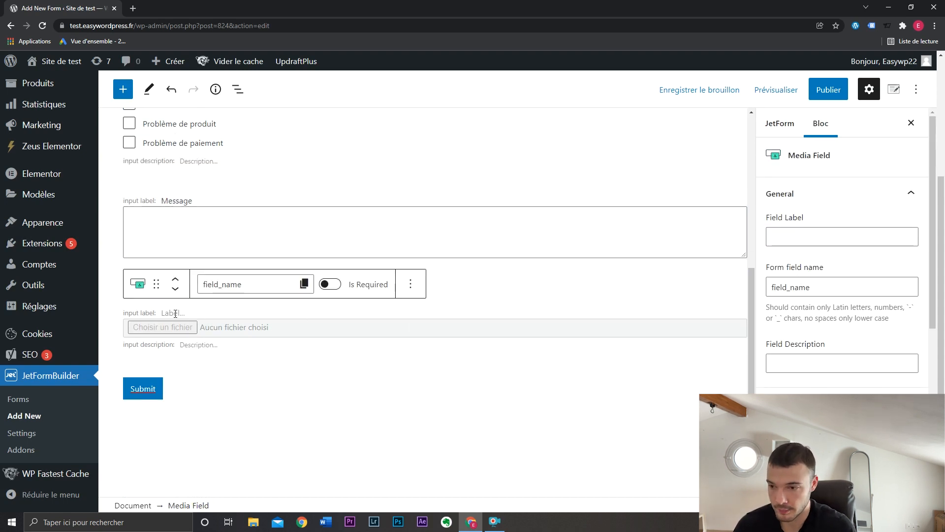
type("Photo")
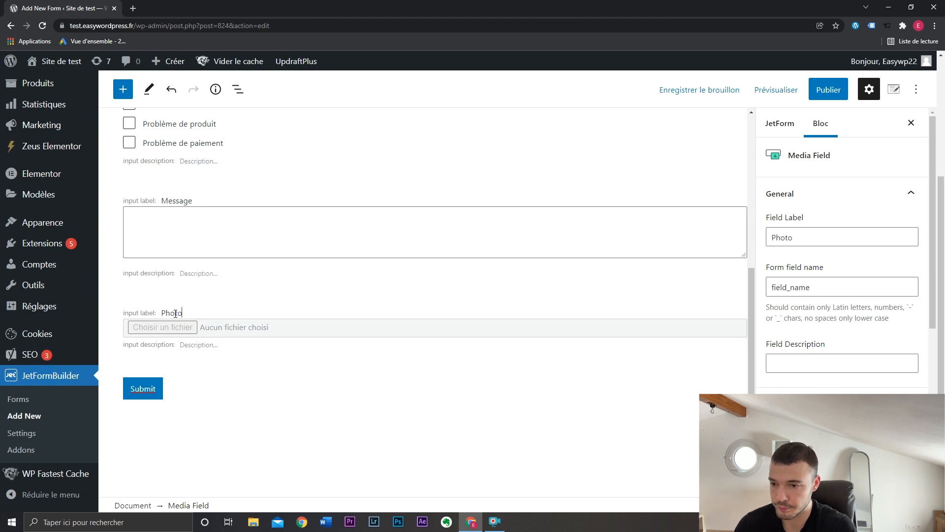
type(" (facul")
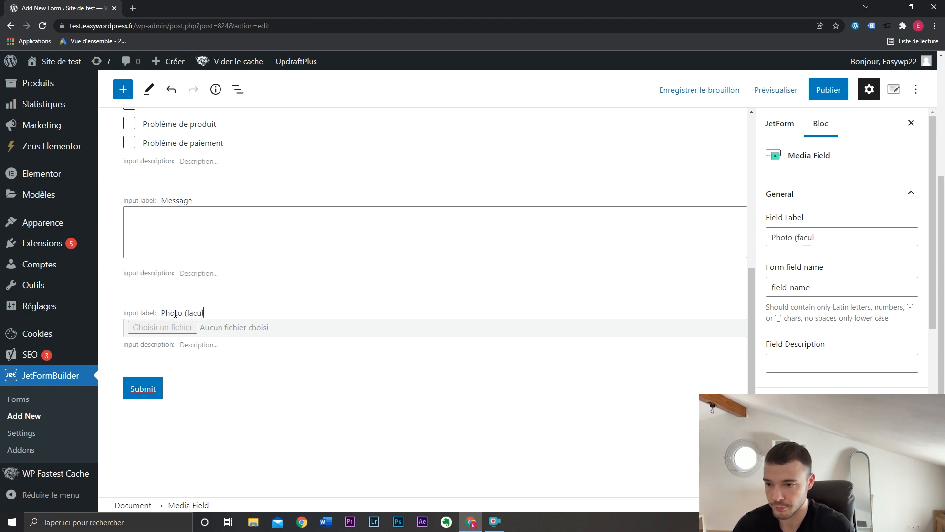
type("tatif)")
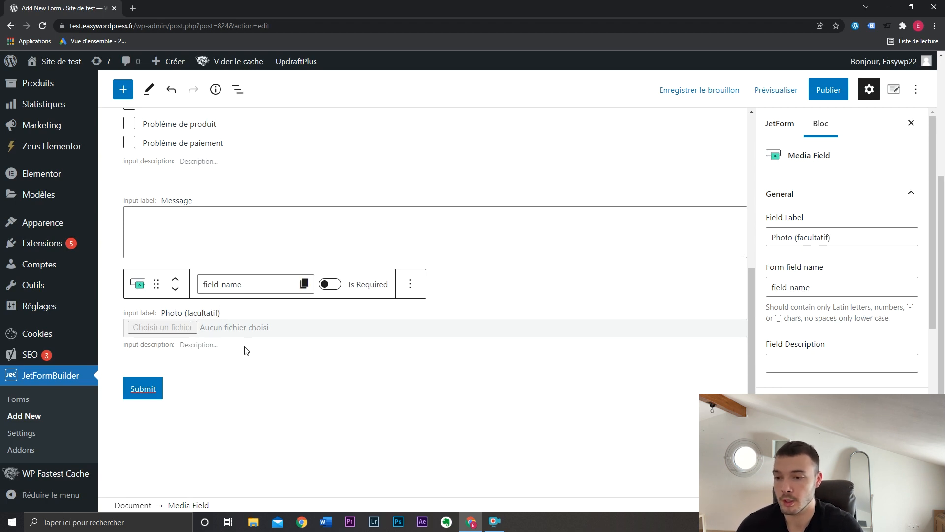
- Set the submit button's label to "Envoyer" and publish the form
left_click(156, 392)
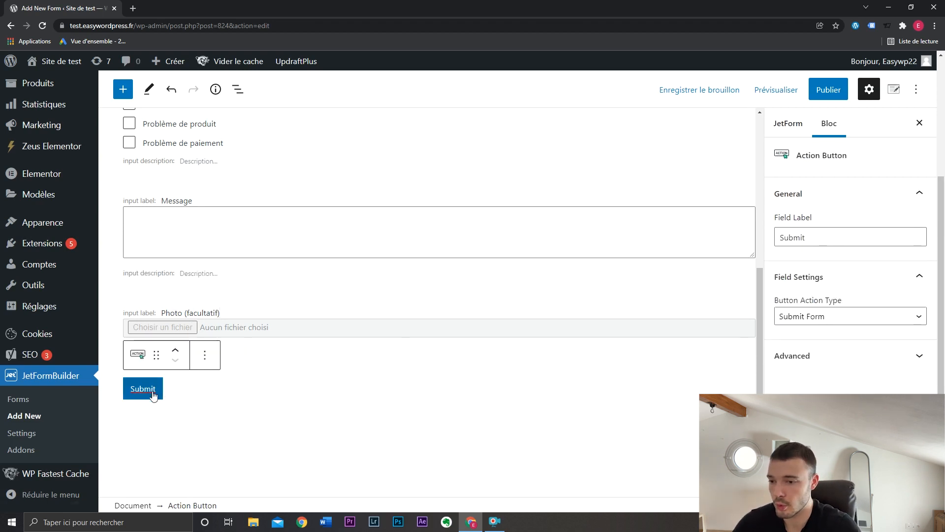
left_click_drag(810, 238, 770, 241)
type("Envoyer")
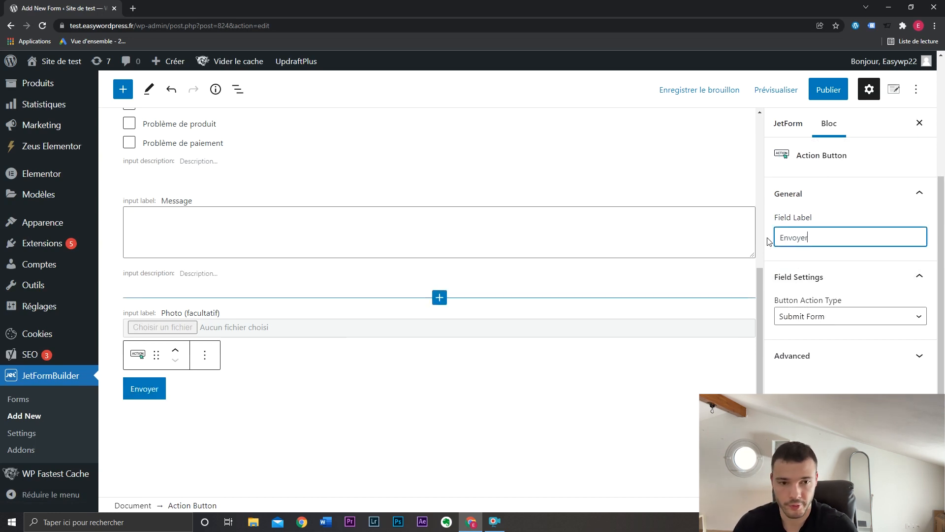
left_click(825, 92)
left_click(825, 91)
scroll(445, 311, "up", 8)
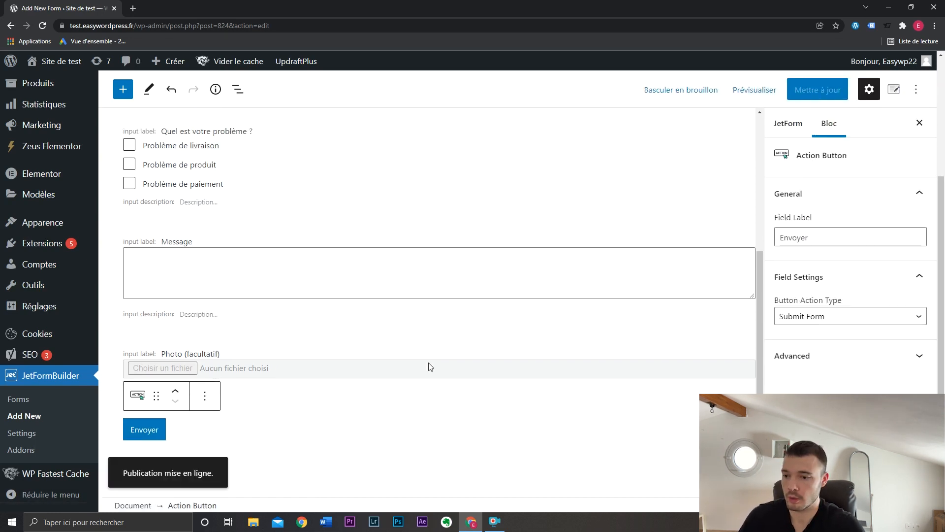
- Open the list of forms, and create and publish a page titled "Contact" in a new tab
left_click(32, 398)
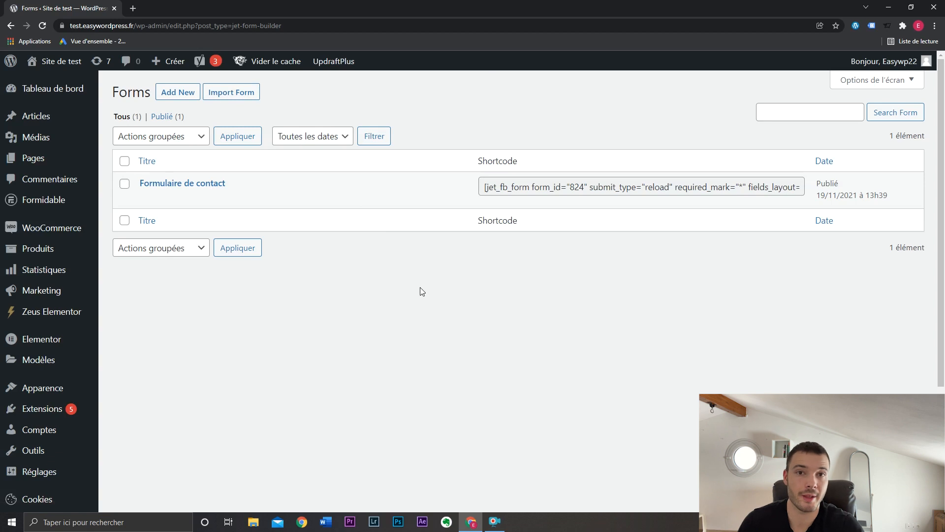
mouse_move(49, 156)
middle_click(133, 180)
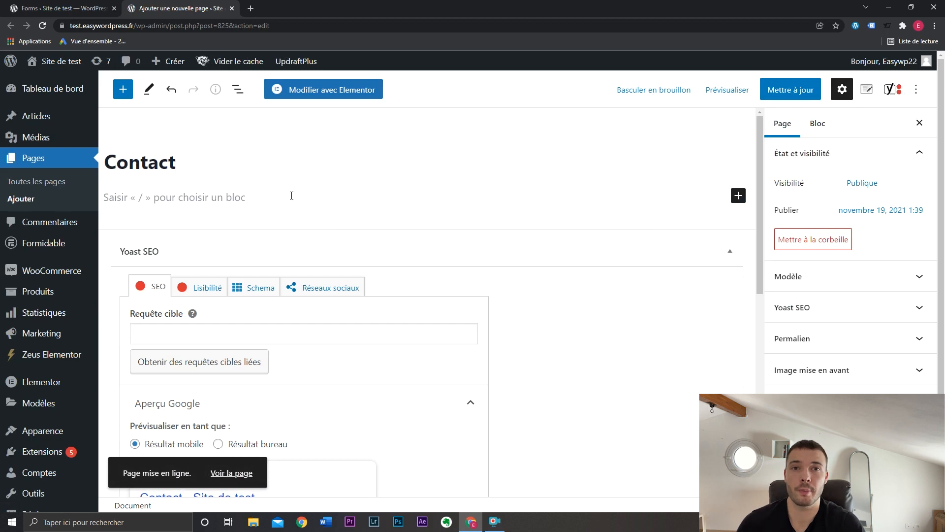
- Locate and select the shortcode of "Formulaire de contact" in the forms list, and return to the Contact page
left_click(216, 197)
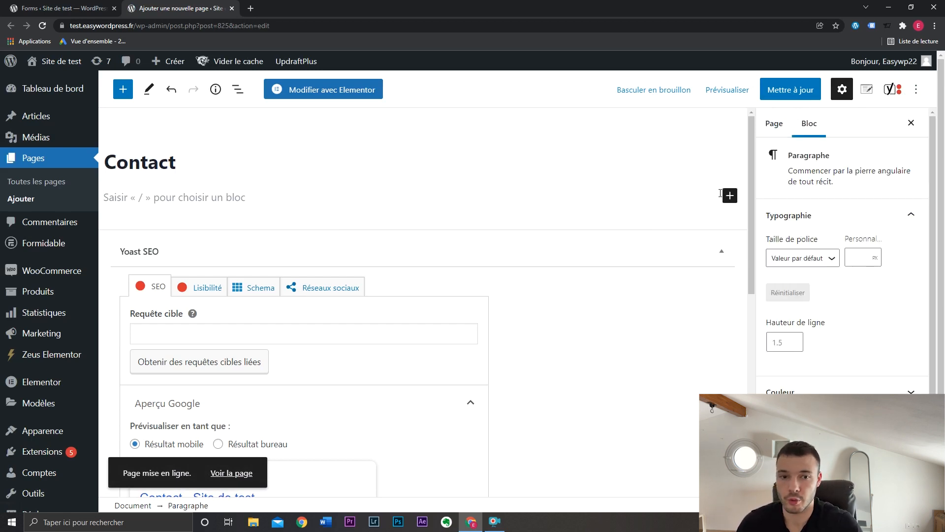
left_click(18, 7)
left_click(585, 187)
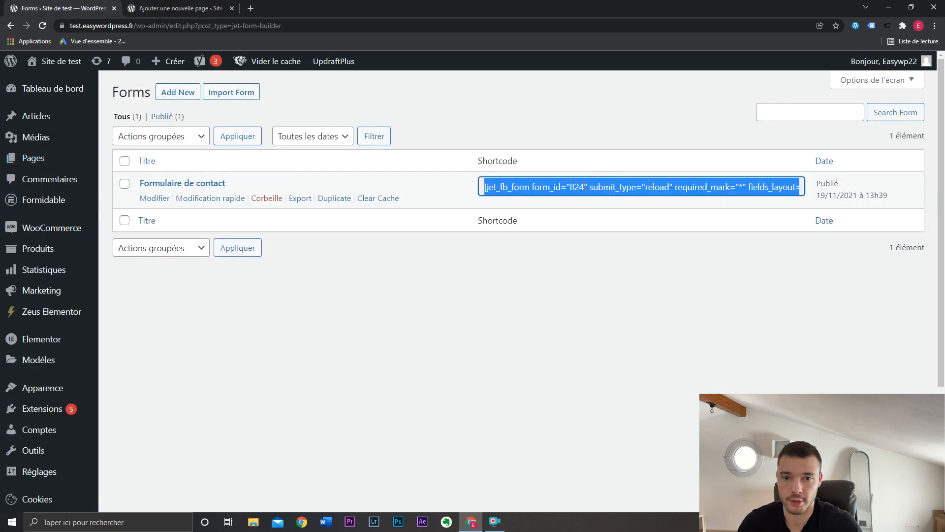
left_click(180, 7)
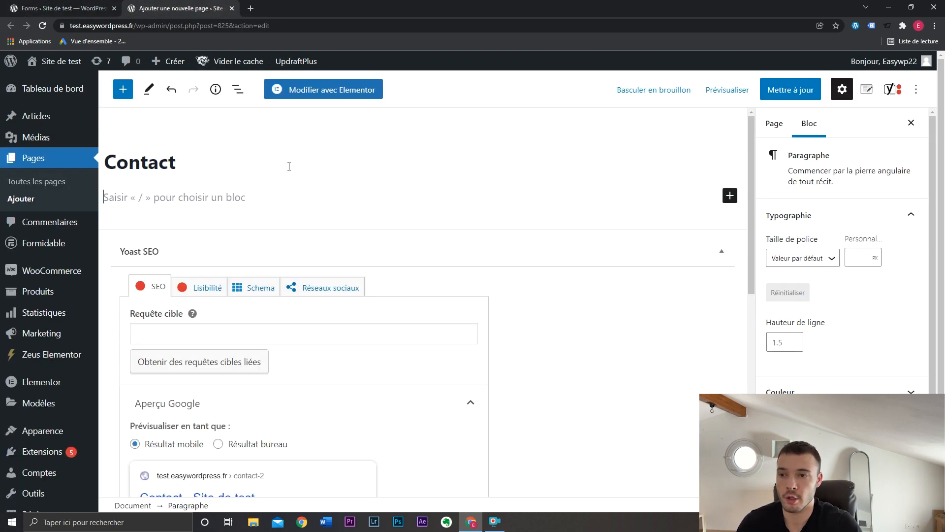
- Edit the Contact page with Elementor and add a JetForm widget to its content area
left_click(339, 93)
left_click(514, 91)
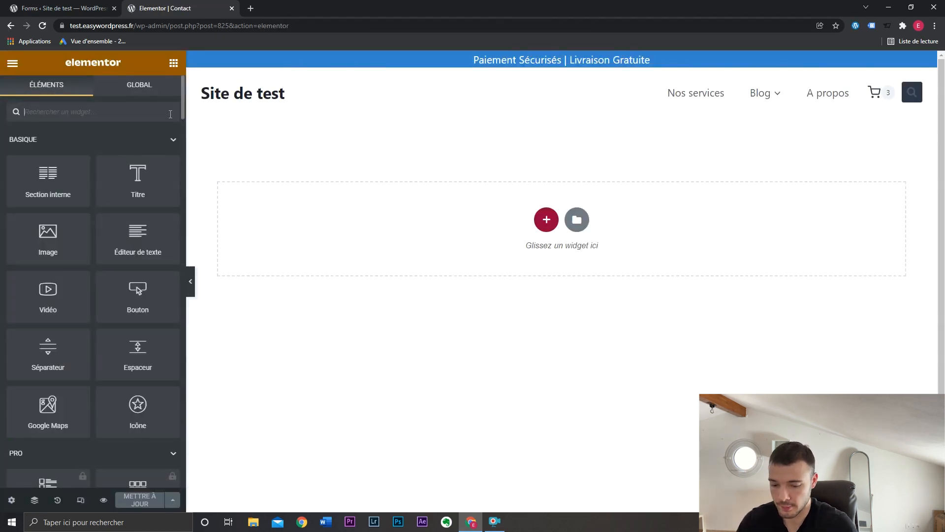
type("jet")
left_click_drag(48, 154, 480, 242)
- Choose "Formulaire de contact" as the JetForm widget's form and set its Submit Type to AJAX
left_click(166, 171)
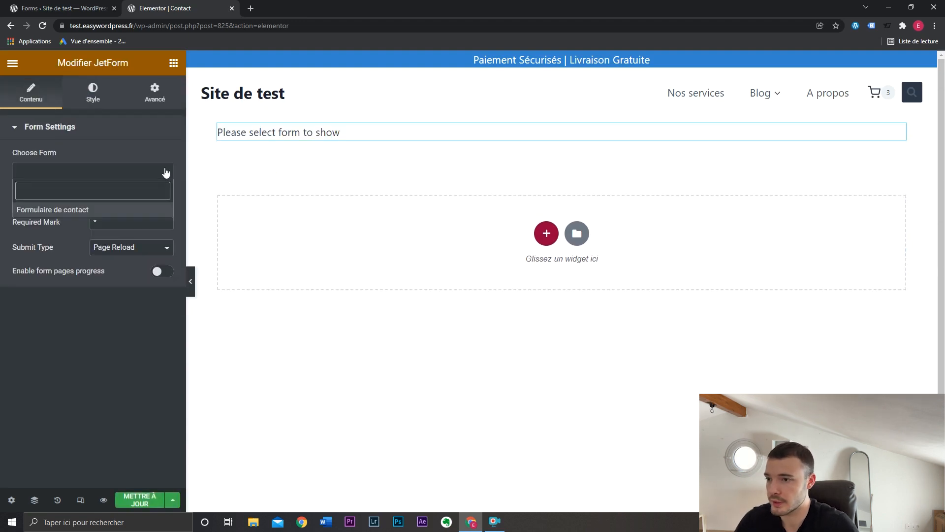
left_click(133, 212)
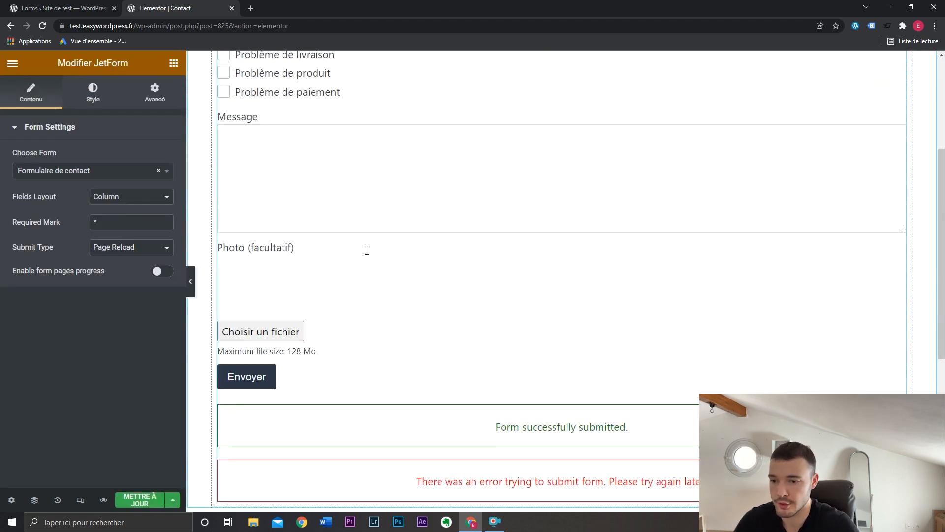
left_click(148, 247)
left_click(149, 279)
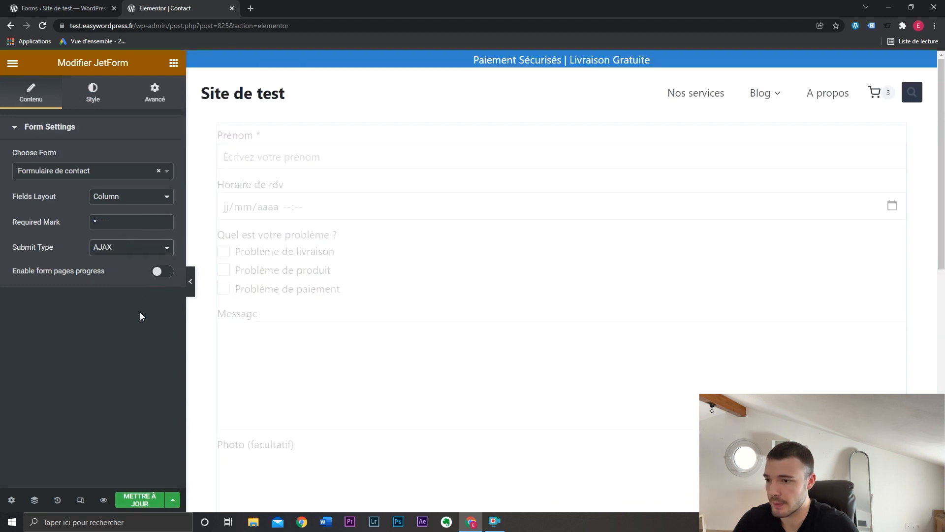
- Review the embedded form, update the Contact page and check its preview in a new tab
scroll(419, 342, "down", 4)
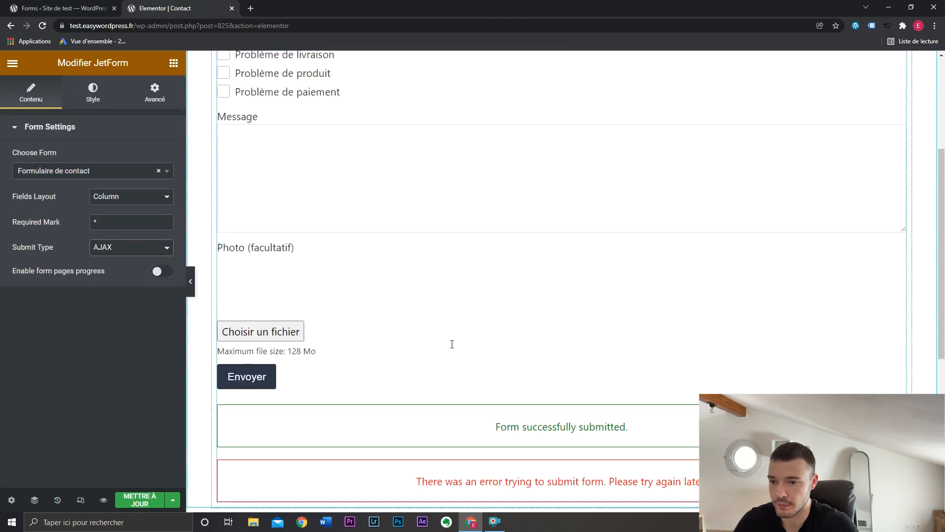
scroll(450, 344, "up", 3)
scroll(440, 354, "down", 3)
left_click(139, 504)
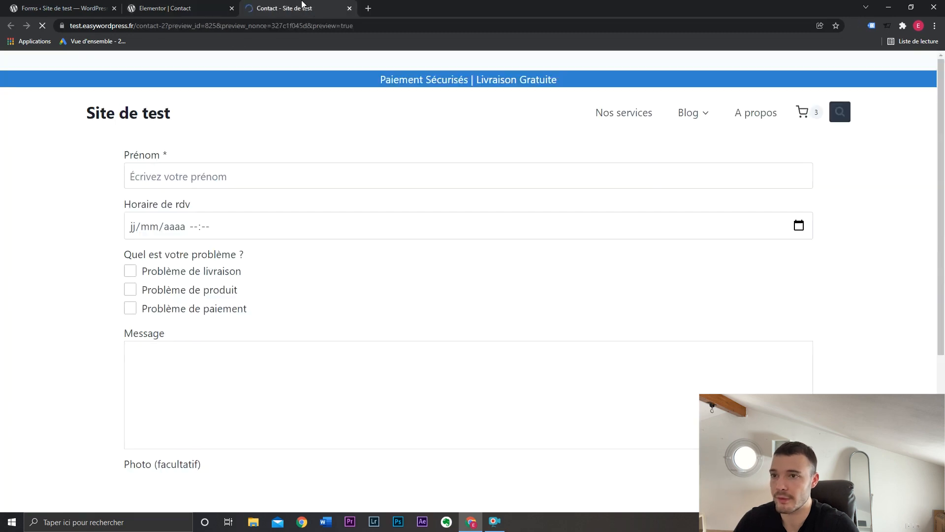
scroll(432, 302, "down", 4)
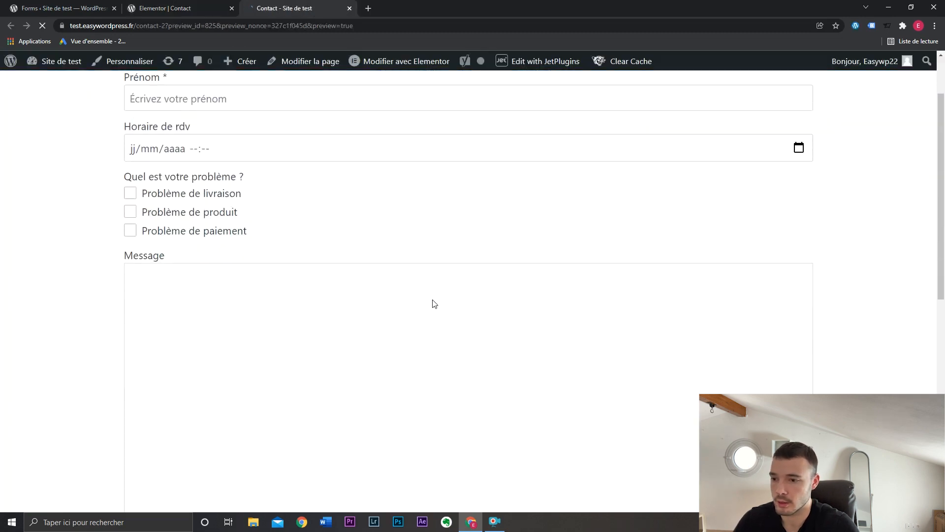
scroll(433, 300, "up", 4)
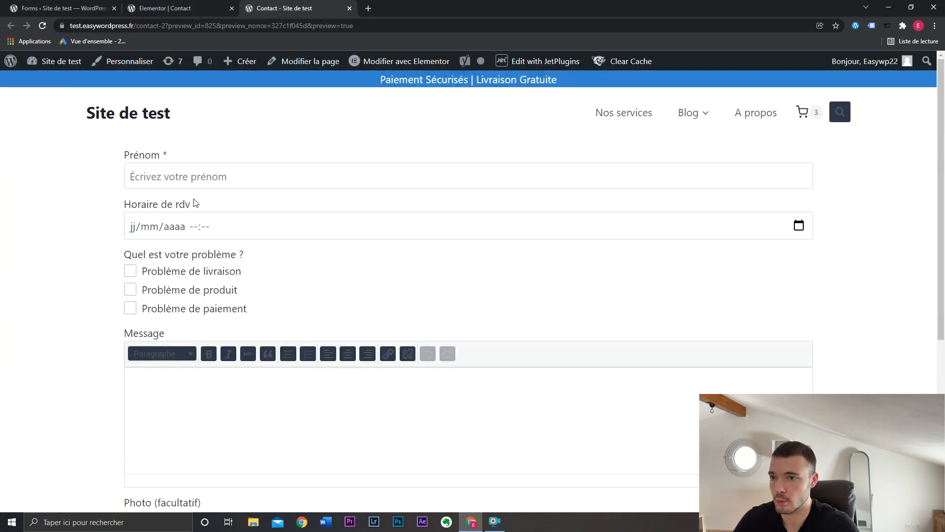
- Fill in the previewed form with "Prénom" as first name, 19/11/2021 14:41 as appointment and "Problème de livraison" as the problem
left_click(195, 178)
type("Prénom")
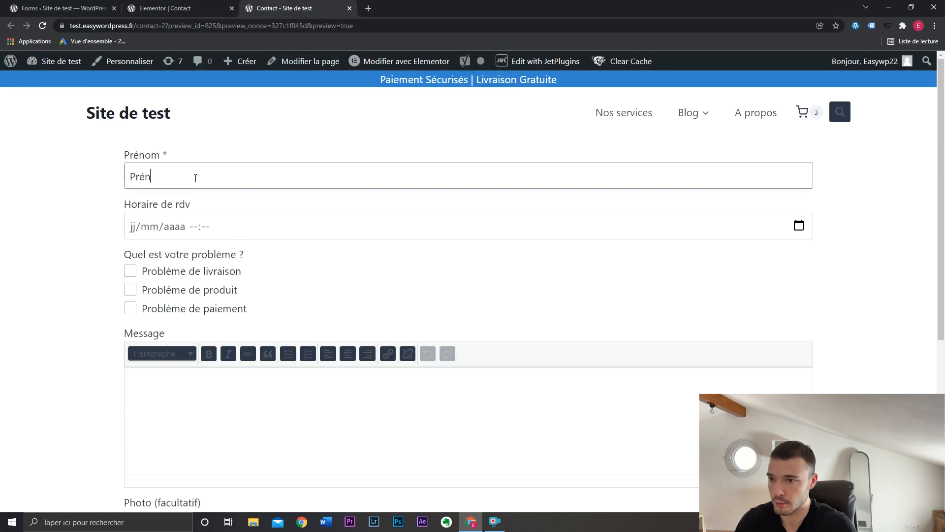
left_click(798, 226)
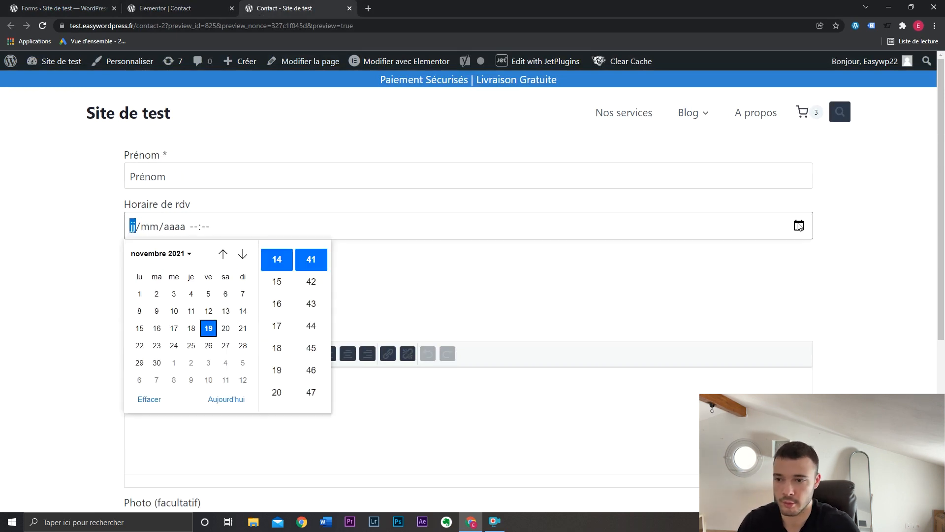
left_click(226, 398)
left_click(429, 271)
left_click(185, 275)
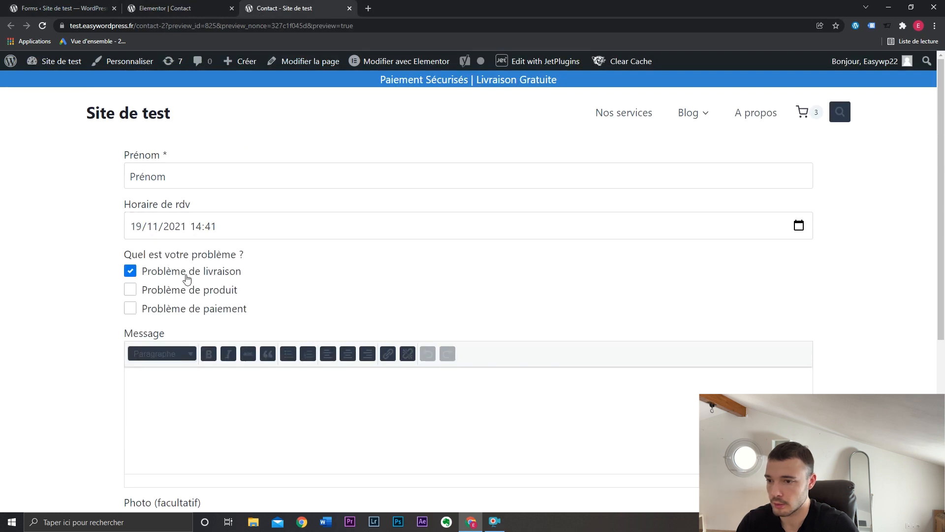
scroll(61, 303, "down", 3)
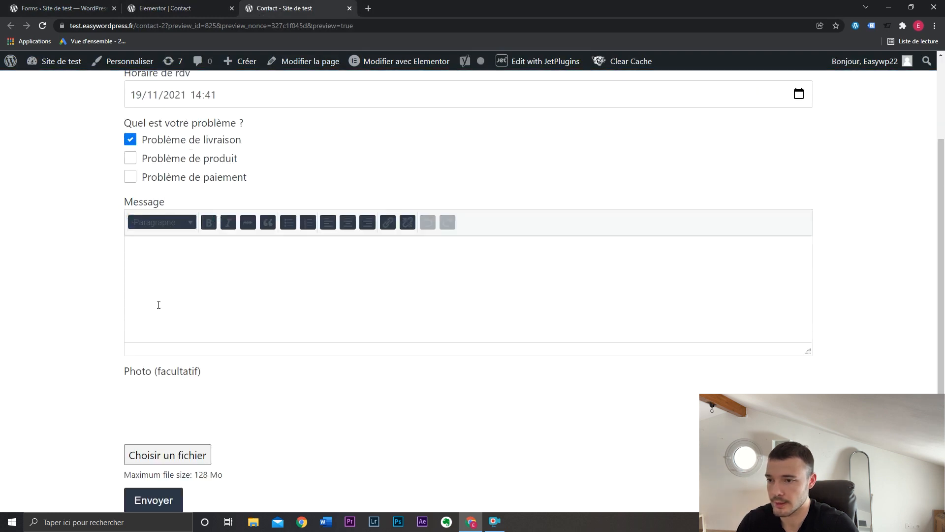
- Submit the previewed contact form with the message and photo left empty and check the submission feedback
left_click(213, 245)
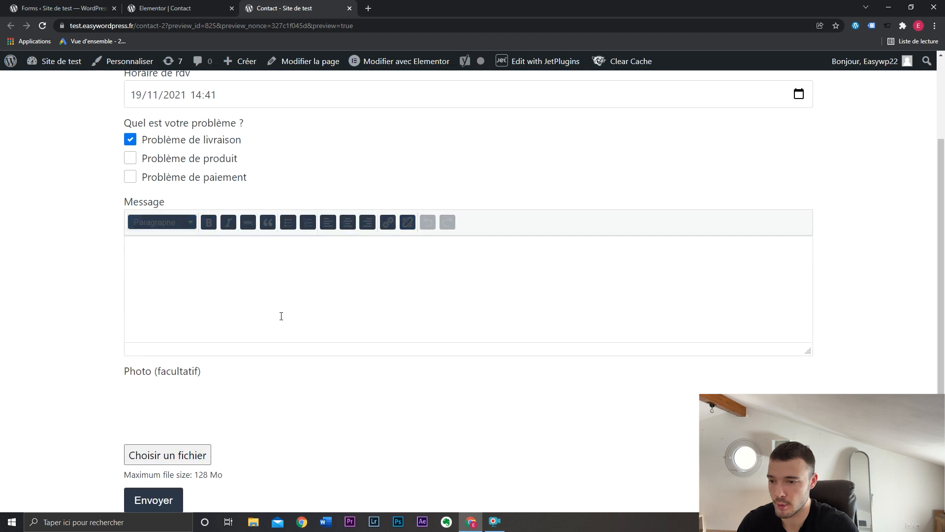
scroll(281, 315, "down", 3)
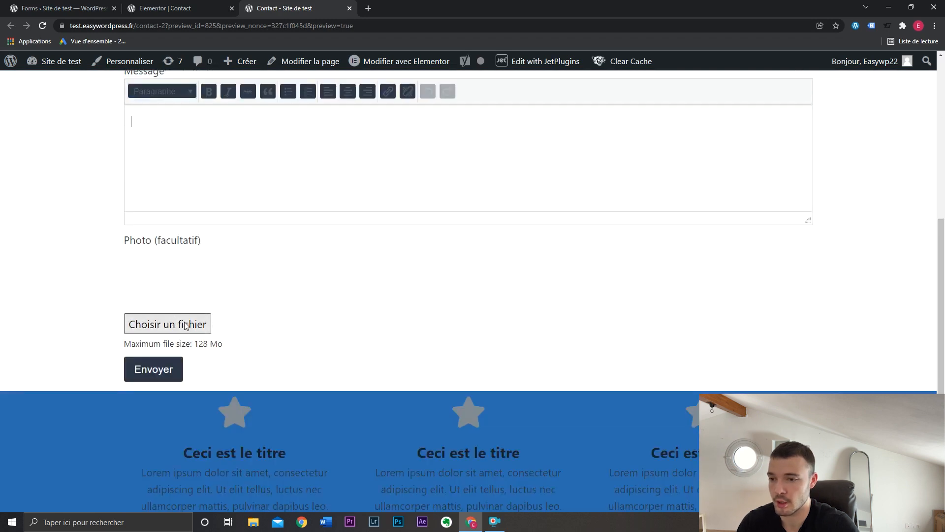
left_click(163, 375)
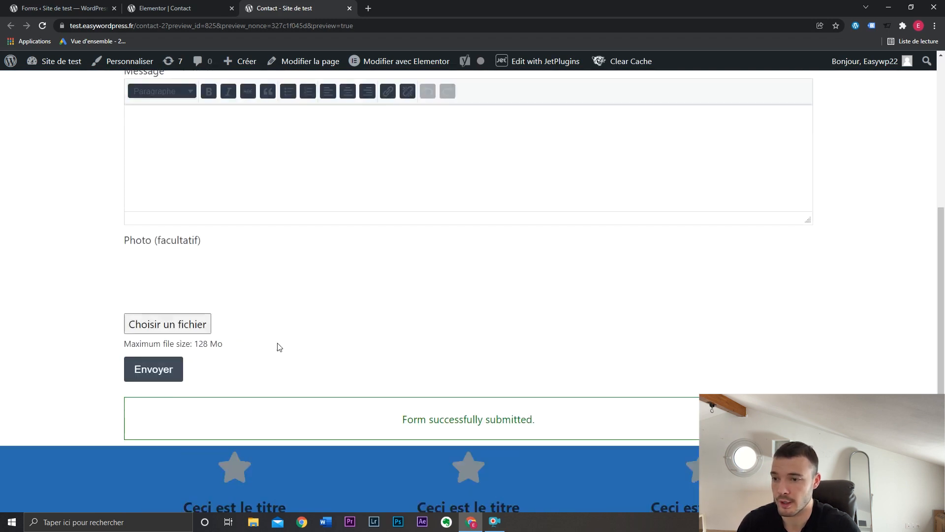
left_click_drag(390, 424, 587, 419)
left_click(574, 418)
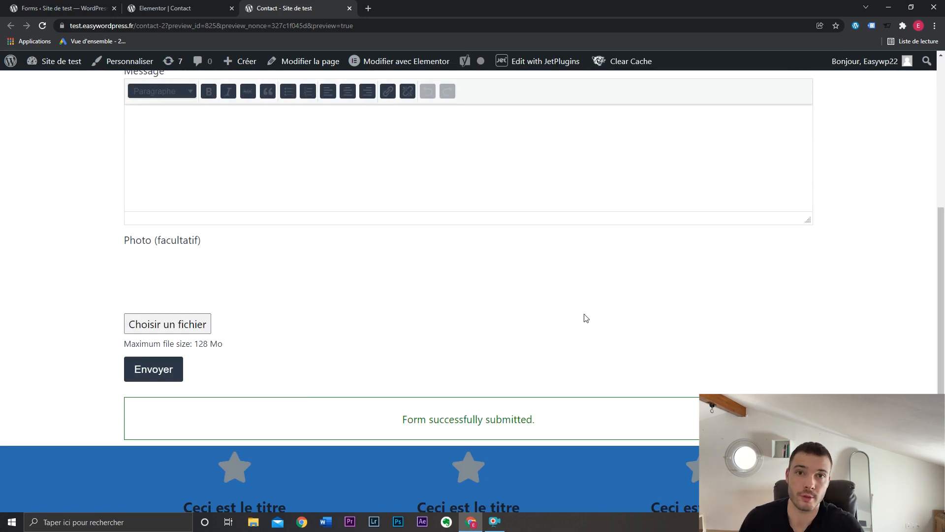
scroll(590, 314, "up", 5)
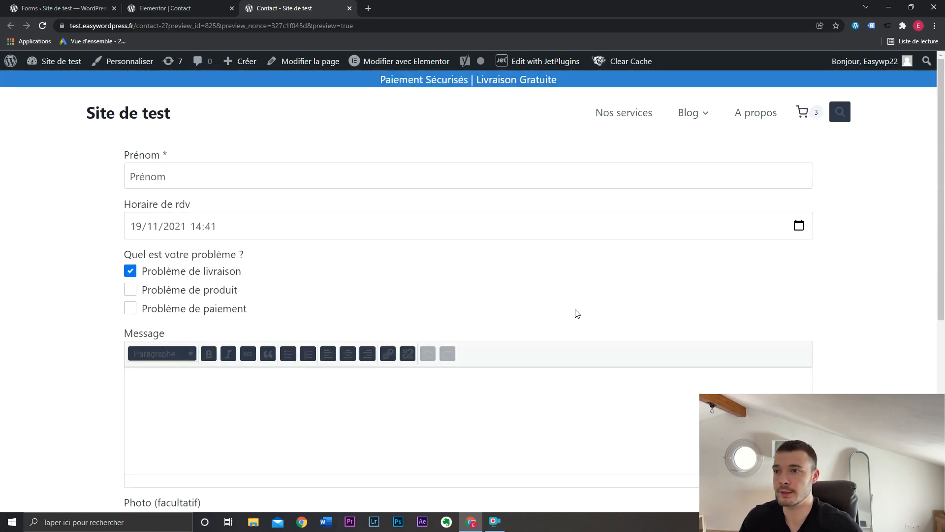
- Reopen "Formulaire de contact" from the Forms list for editing and enable form pages progress
left_click(30, 7)
left_click(240, 4)
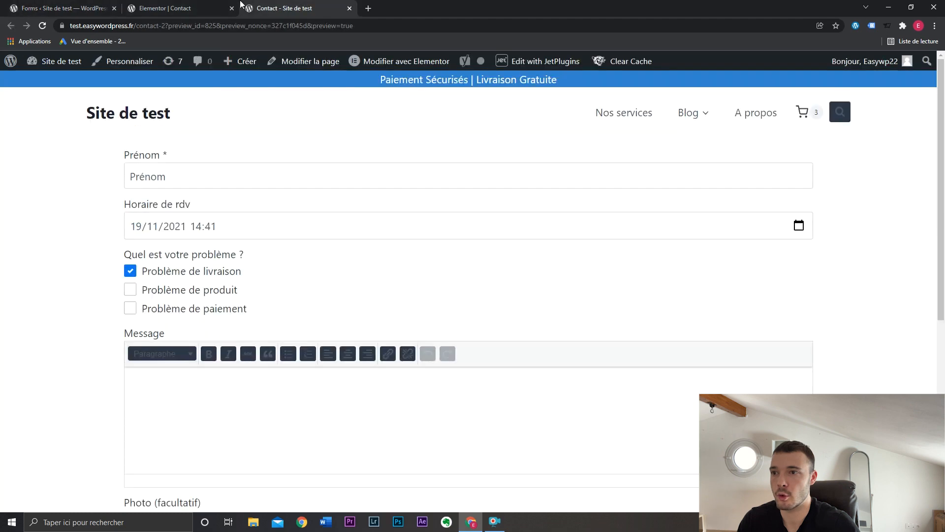
left_click(205, 7)
left_click(286, 8)
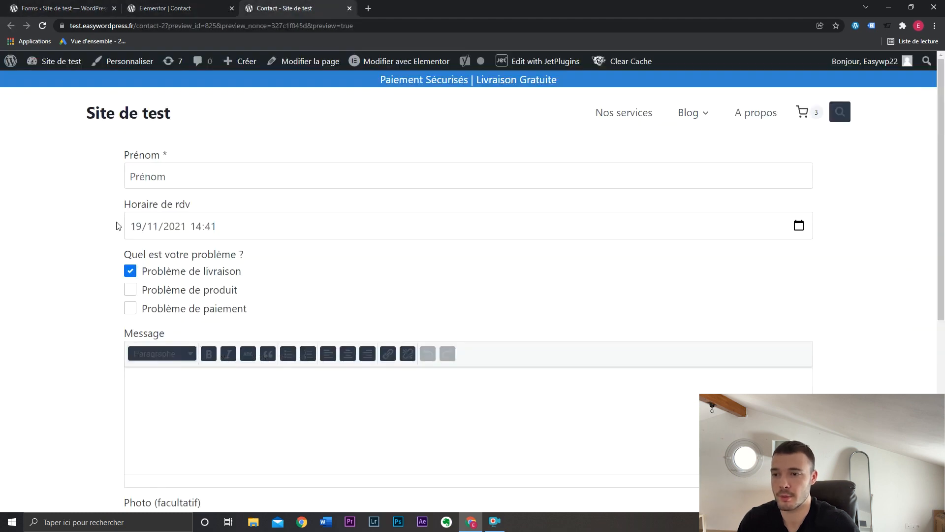
left_click(77, 5)
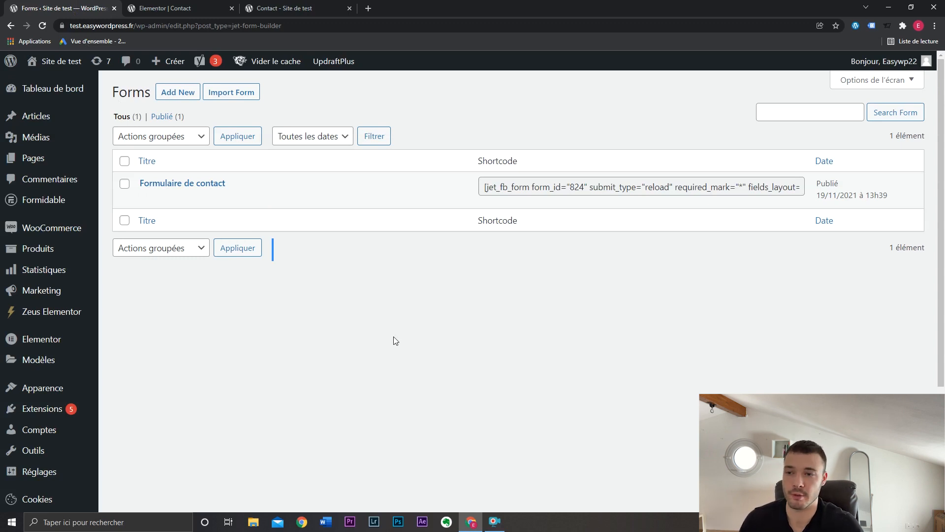
left_click(159, 198)
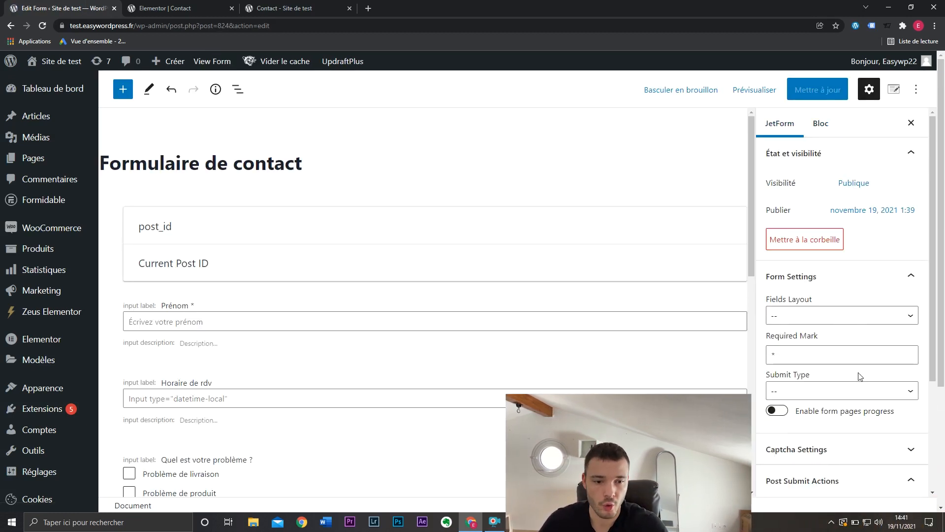
left_click(782, 412)
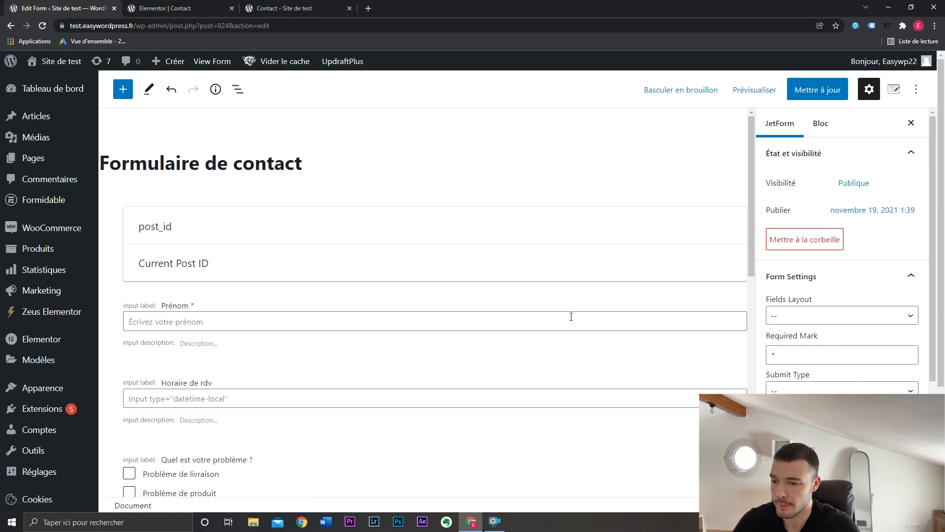
- Insert a Form Break Field between the photo field and the "Envoyer" button and label it "Suivant"
scroll(358, 417, "down", 8)
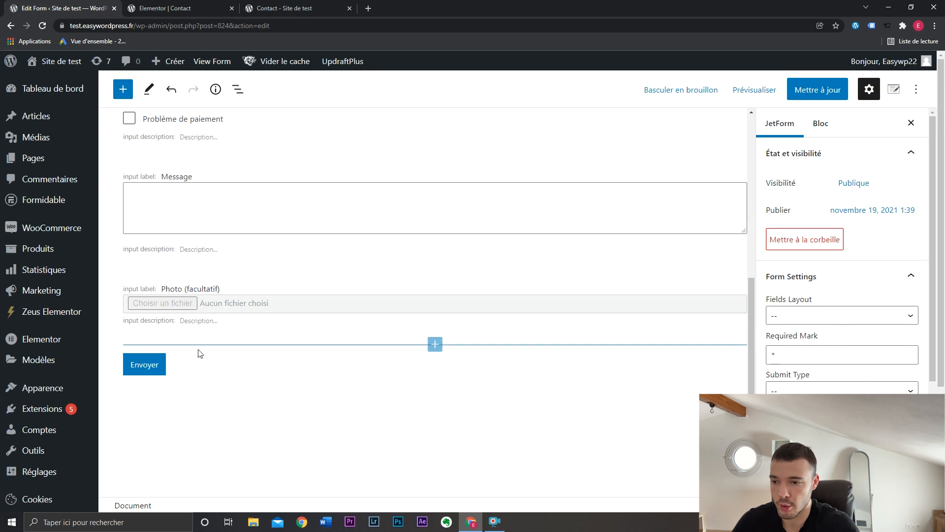
left_click(435, 345)
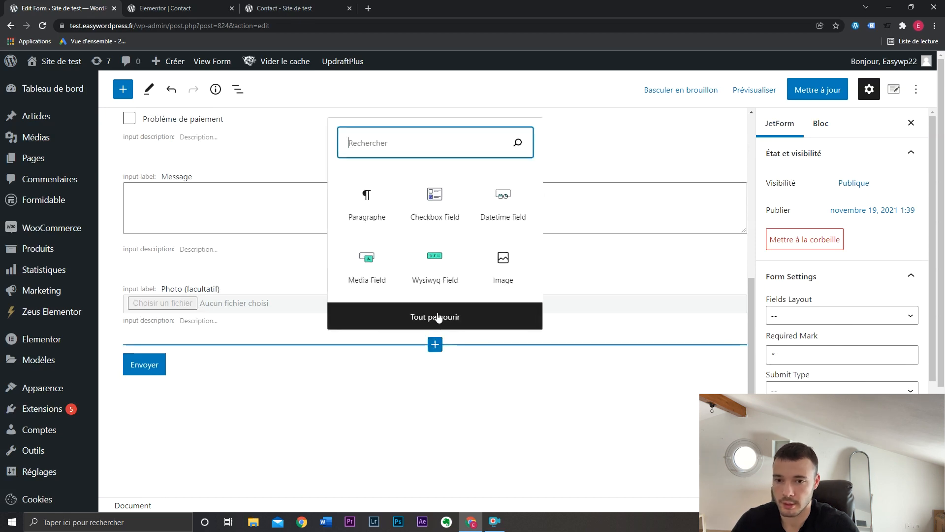
type("form")
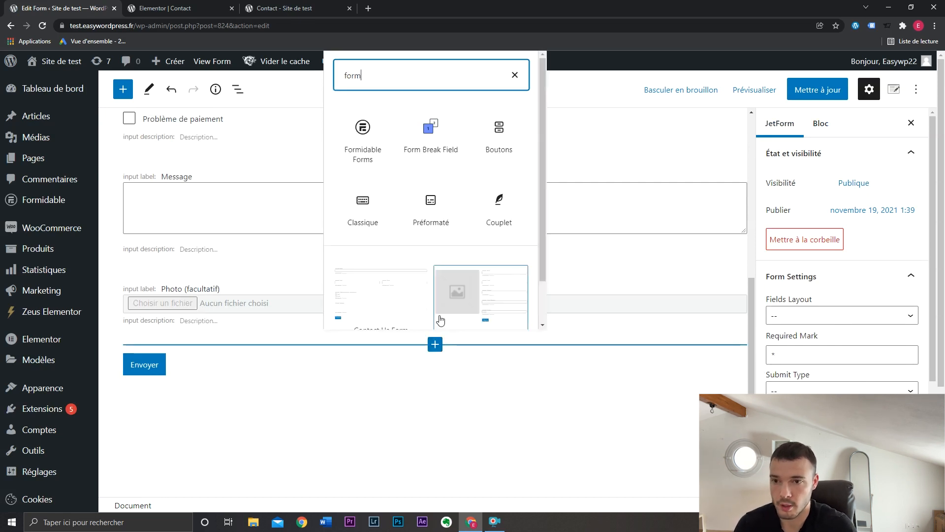
left_click(433, 138)
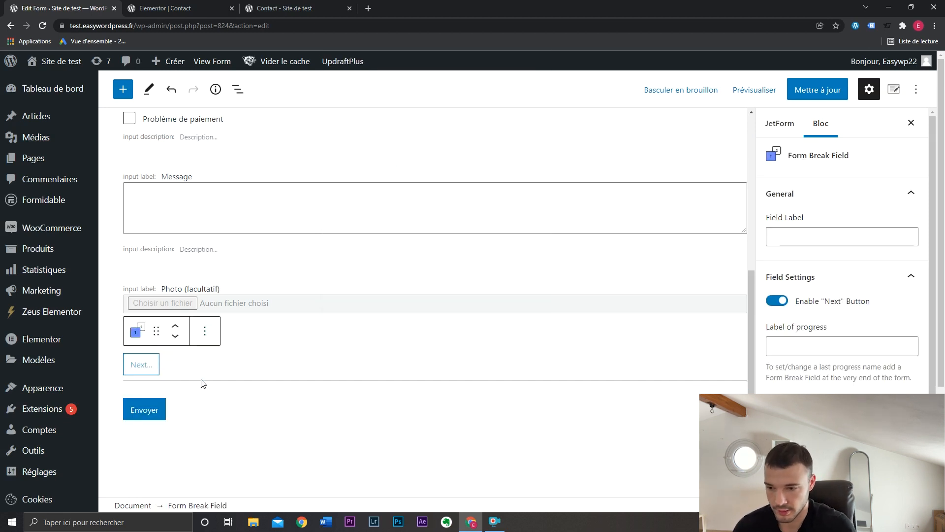
type("Suivant")
left_click(301, 394)
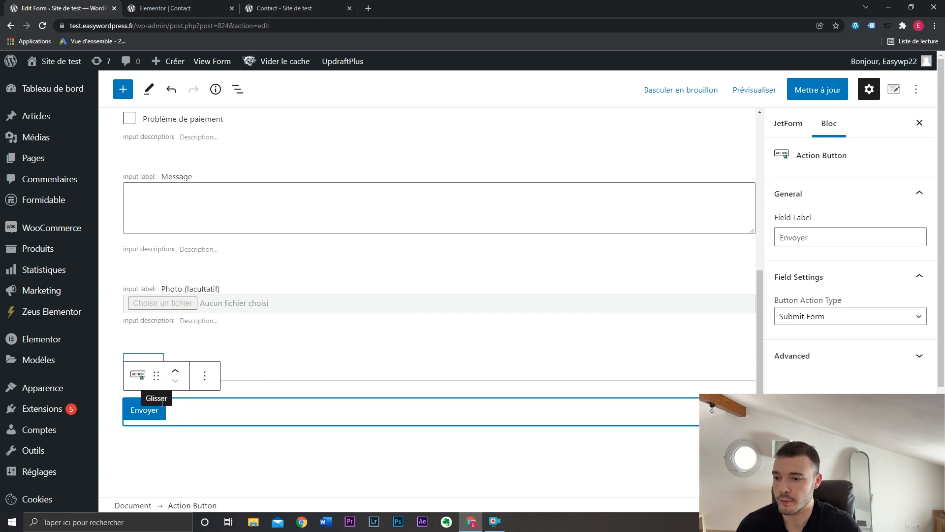
left_click(202, 452)
left_click(251, 389)
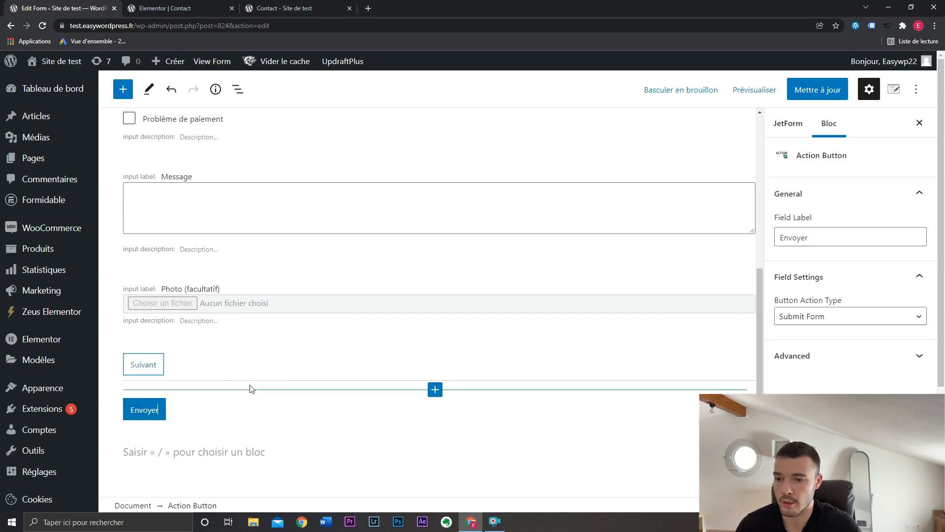
- Add a Heading Field, a Number Field and a Textarea Field between the form break and the "Envoyer" button
left_click(435, 390)
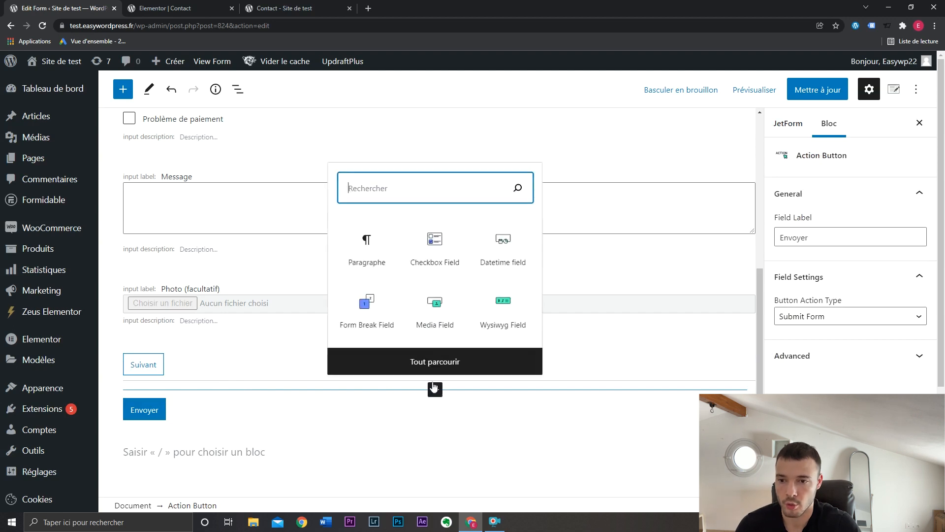
left_click(437, 363)
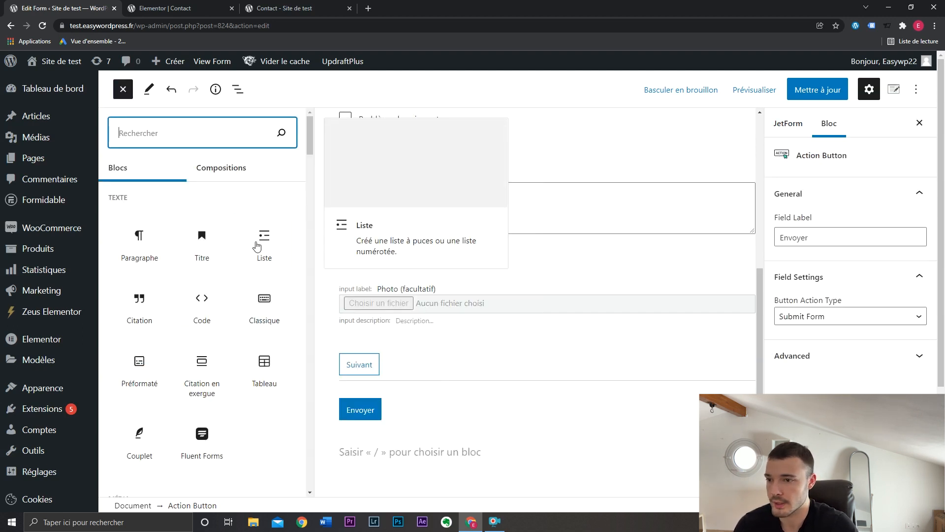
scroll(306, 149, "down", 1)
left_click(131, 318)
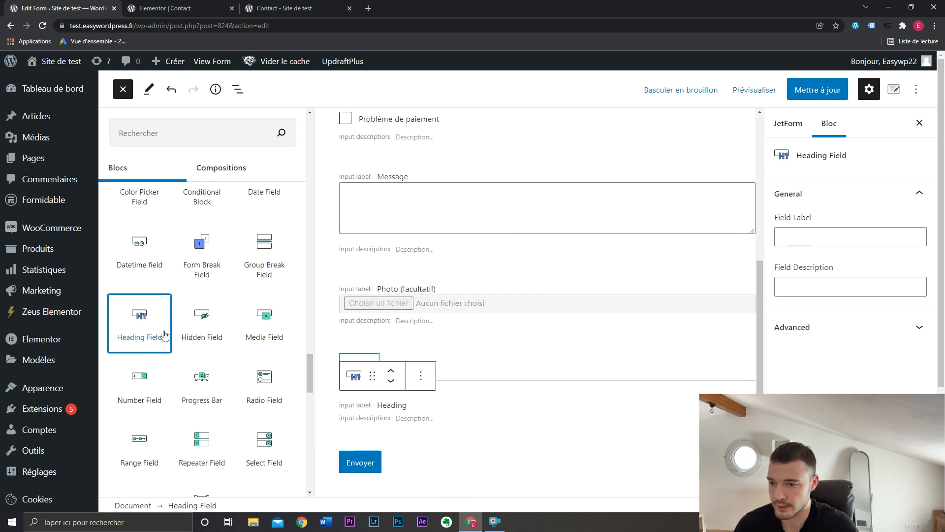
scroll(215, 339, "down", 1)
left_click(133, 325)
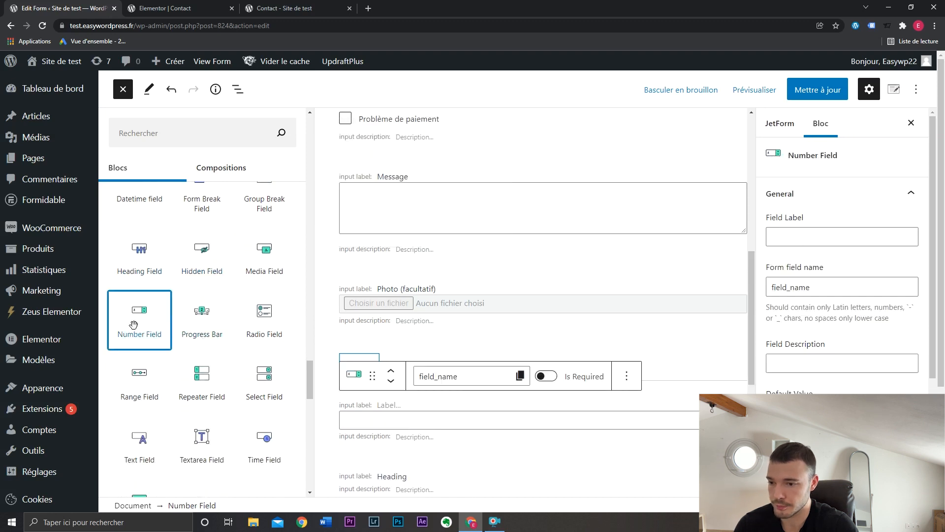
left_click(202, 446)
left_click(485, 269)
scroll(524, 337, "down", 3)
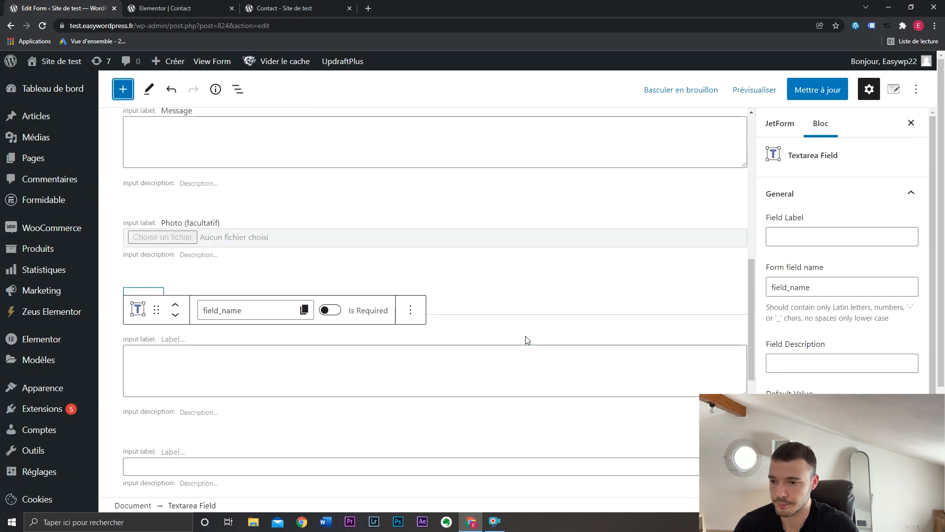
- Update the form, reload the Contact page preview and look over the form's first page
left_click(815, 90)
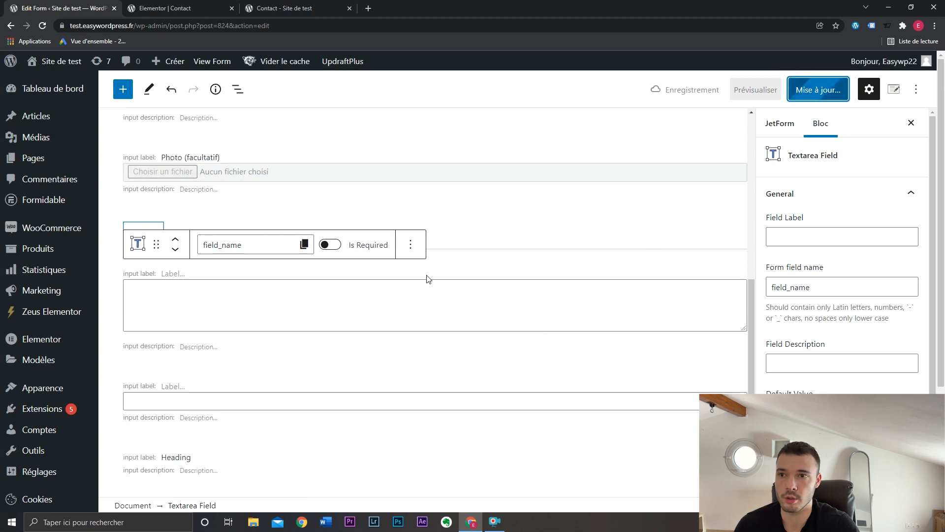
left_click(277, 5)
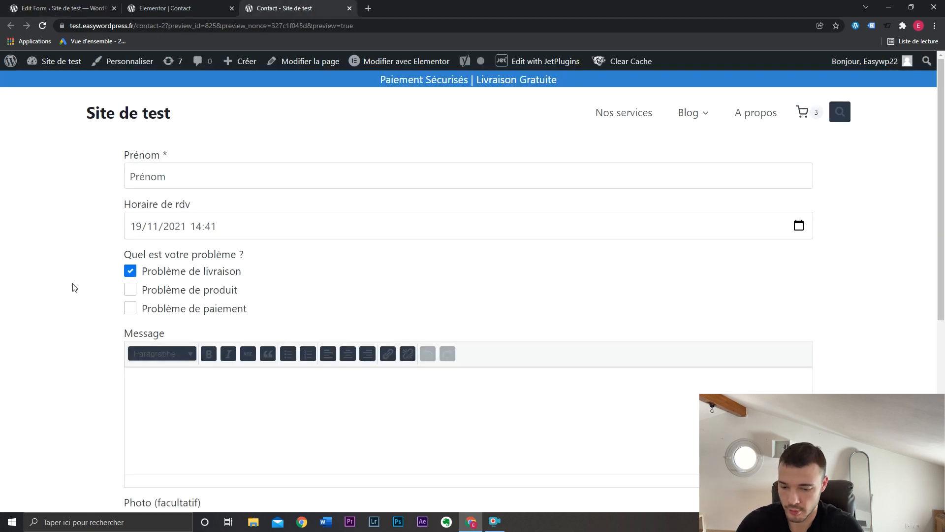
key("F5")
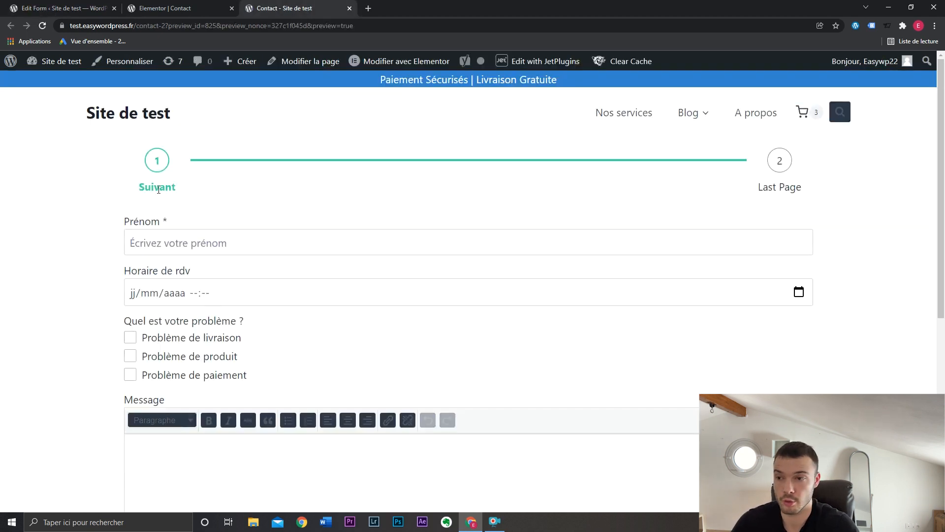
scroll(262, 237, "down", 5)
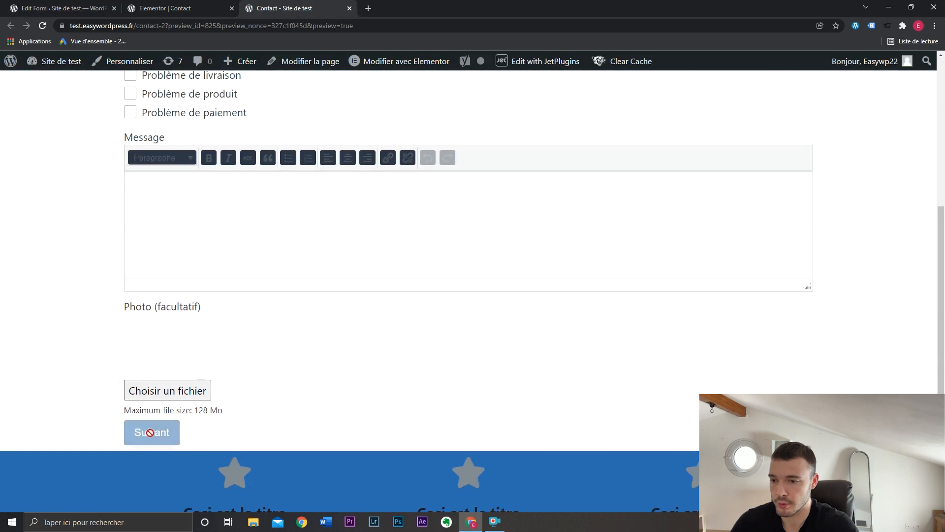
scroll(95, 405, "up", 4)
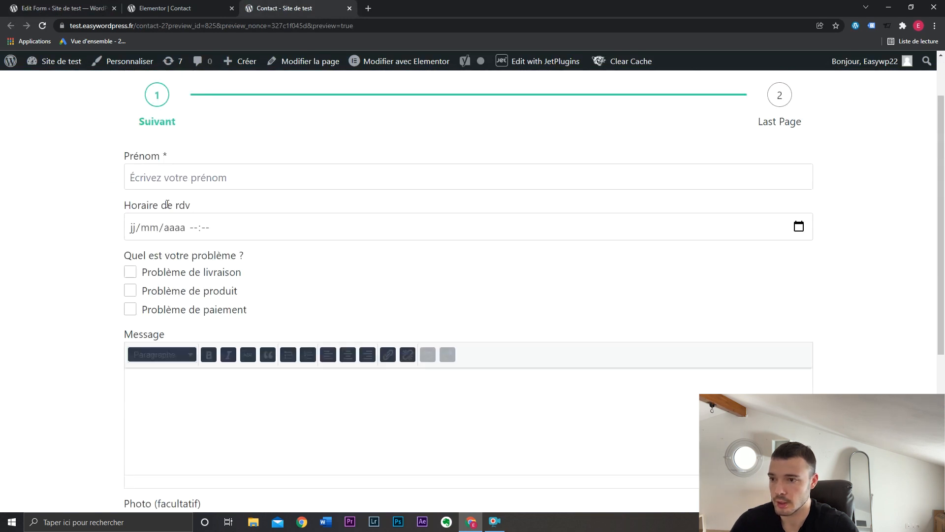
- Enter "Preno" as the first name, advance to the form's second page and check its fields and progress bar
left_click(174, 186)
type("Preno")
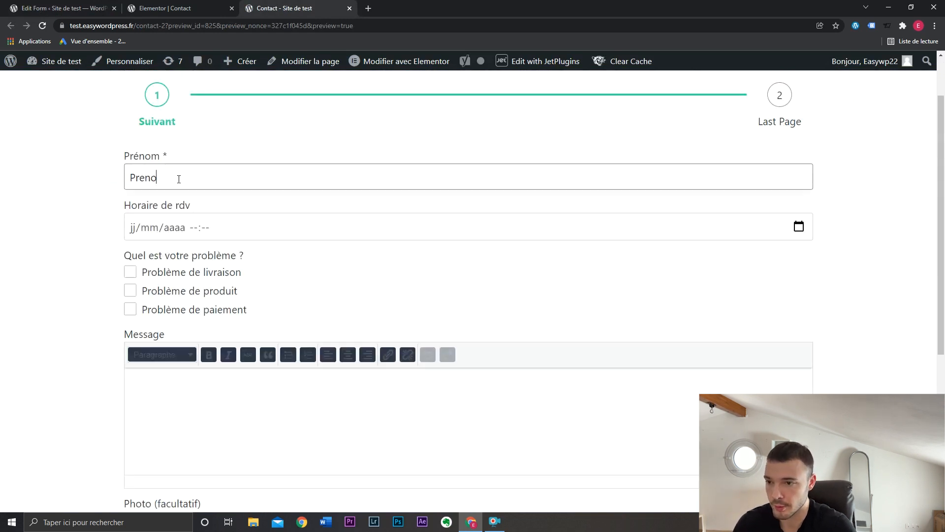
scroll(179, 178, "down", 5)
left_click(152, 364)
scroll(82, 312, "up", 3)
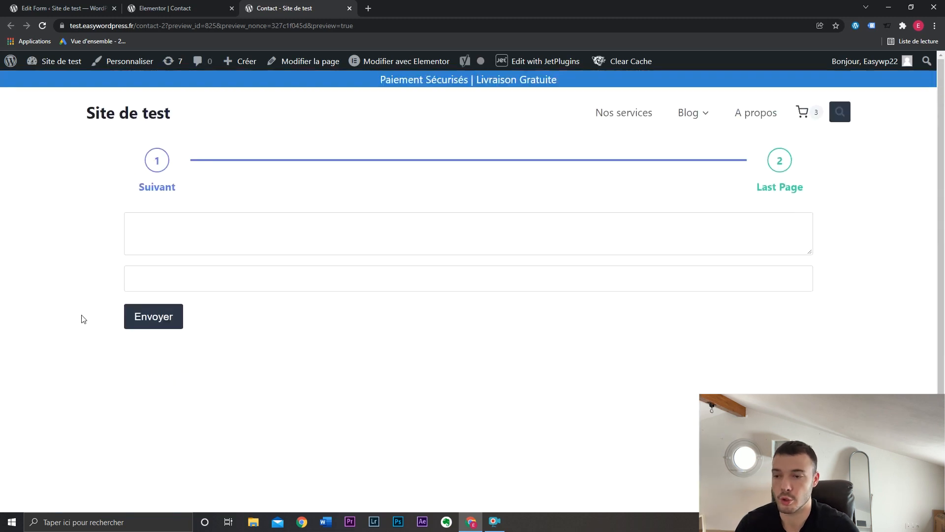
left_click(182, 236)
left_click(190, 280)
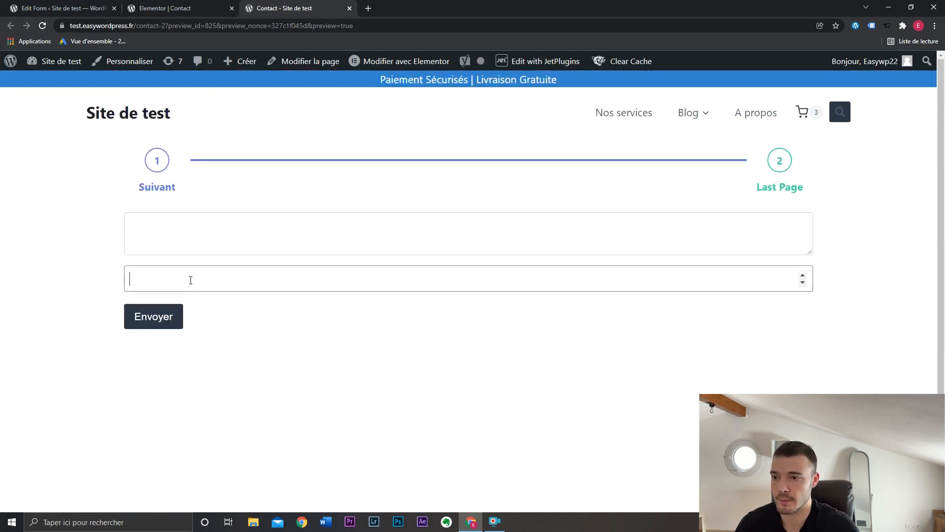
left_click(113, 261)
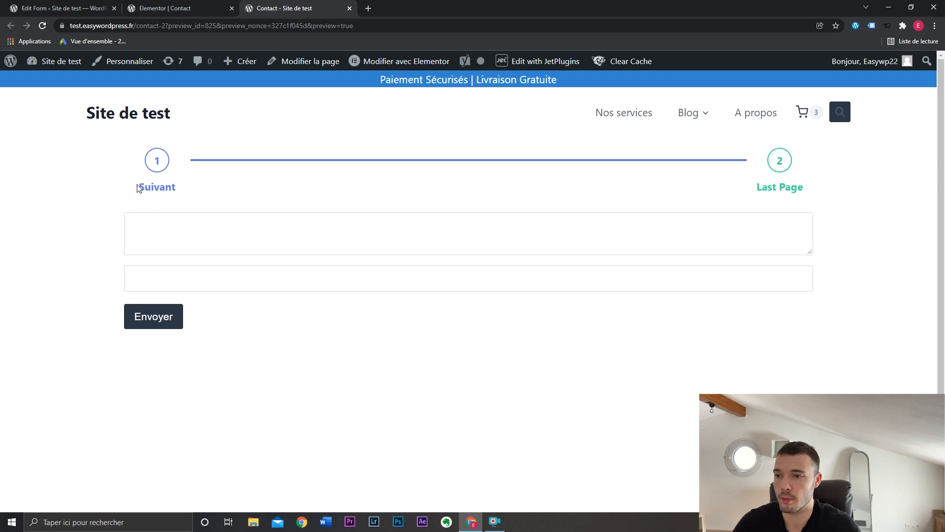
left_click_drag(139, 189, 251, 192)
left_click(658, 201)
- Set the progress label of the "Suivant" form break to "Étape 1" in the form editor
left_click(171, 5)
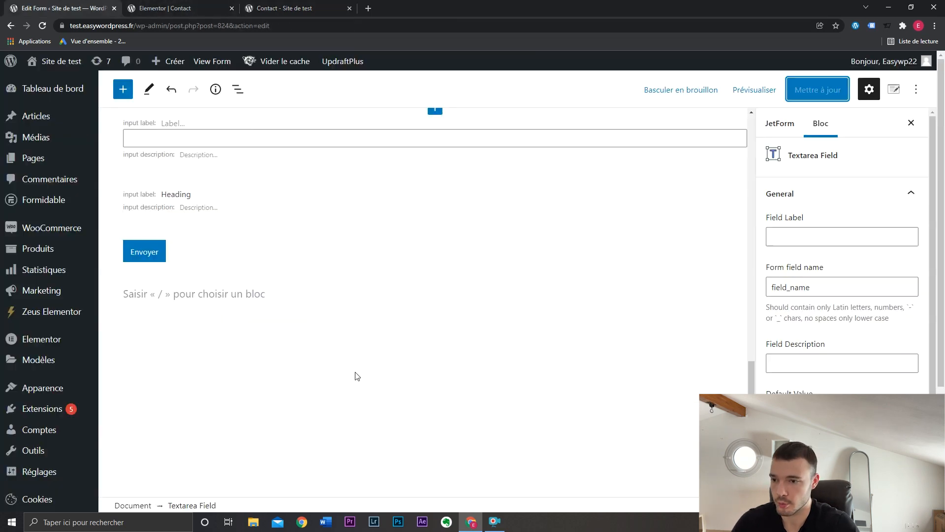
scroll(355, 375, "up", 5)
scroll(355, 375, "down", 3)
scroll(354, 375, "up", 3)
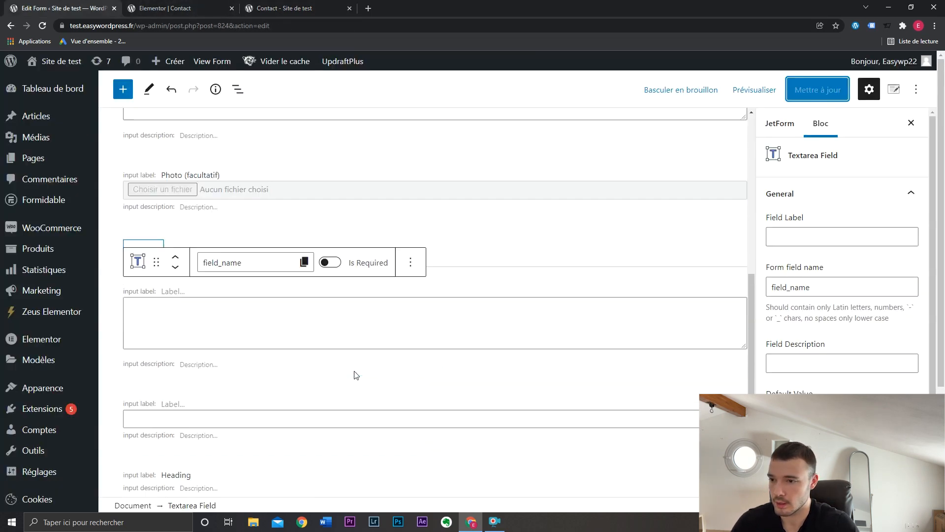
left_click(202, 292)
double_click(816, 236)
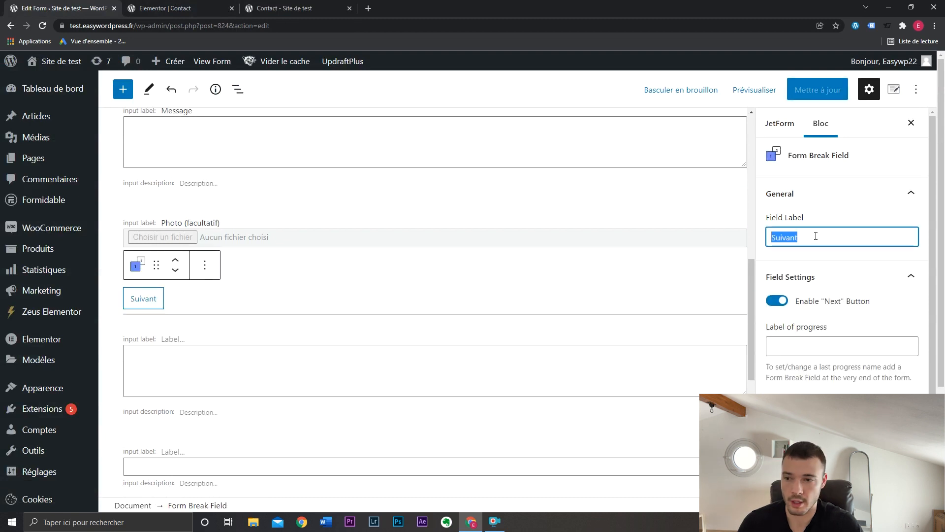
left_click(792, 352)
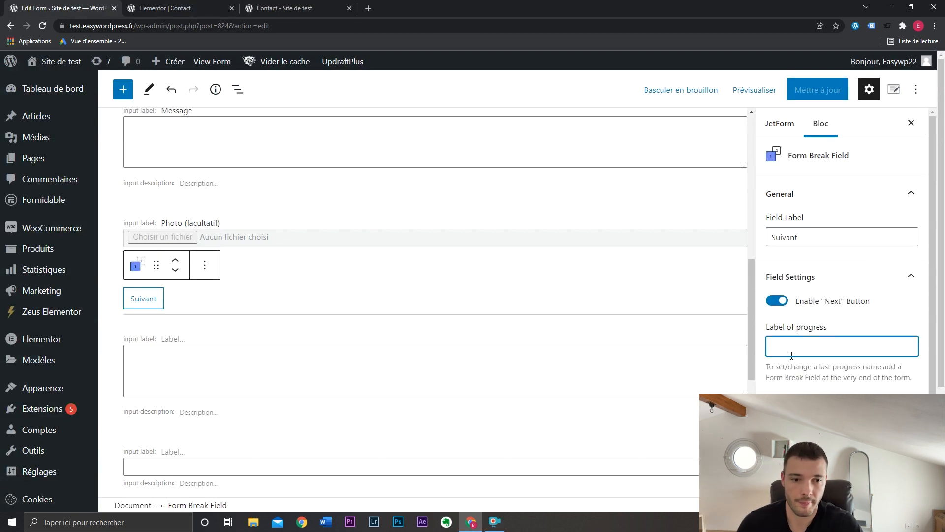
left_click(279, 8)
left_click(64, 8)
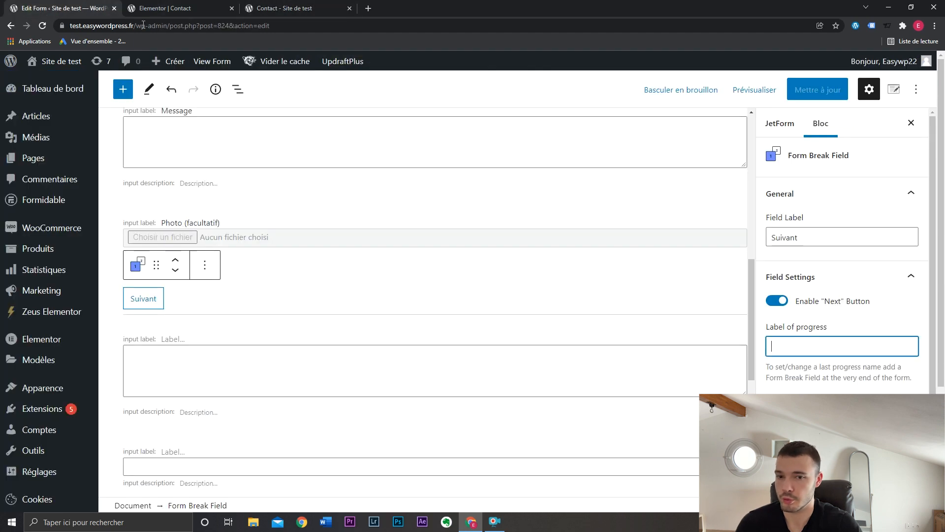
type("I")
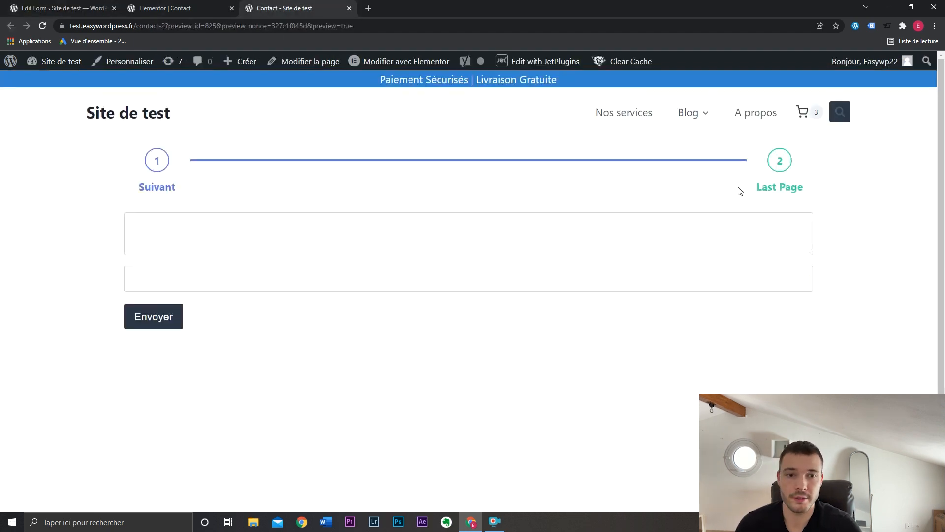
- Add a Form Break Field after the "Envoyer" button at the very end of the form and disable its "Next" button
left_click_drag(741, 191, 802, 188)
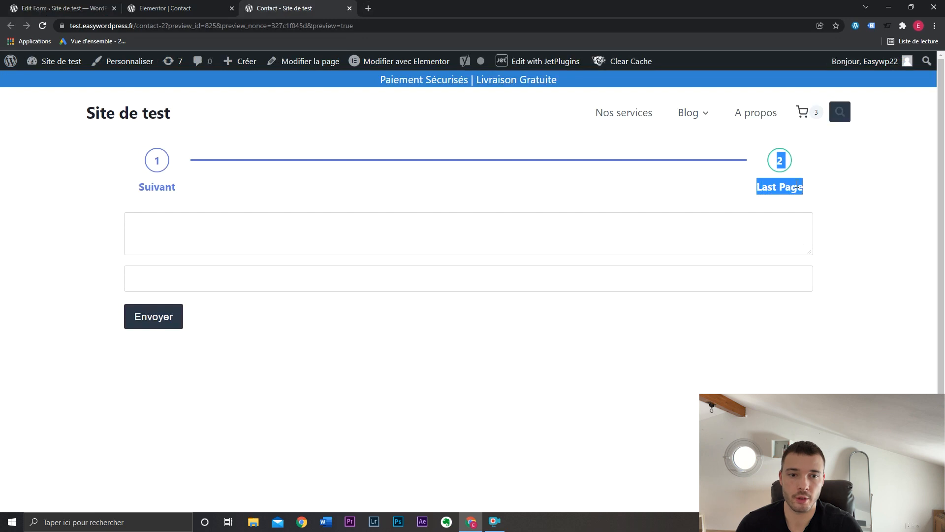
left_click(794, 183)
left_click(62, 8)
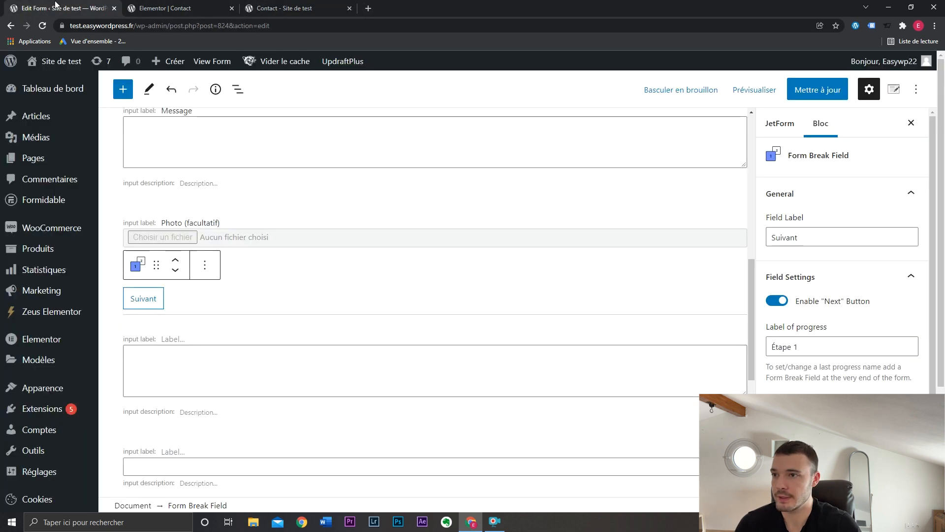
scroll(443, 360, "down", 5)
scroll(445, 353, "down", 1)
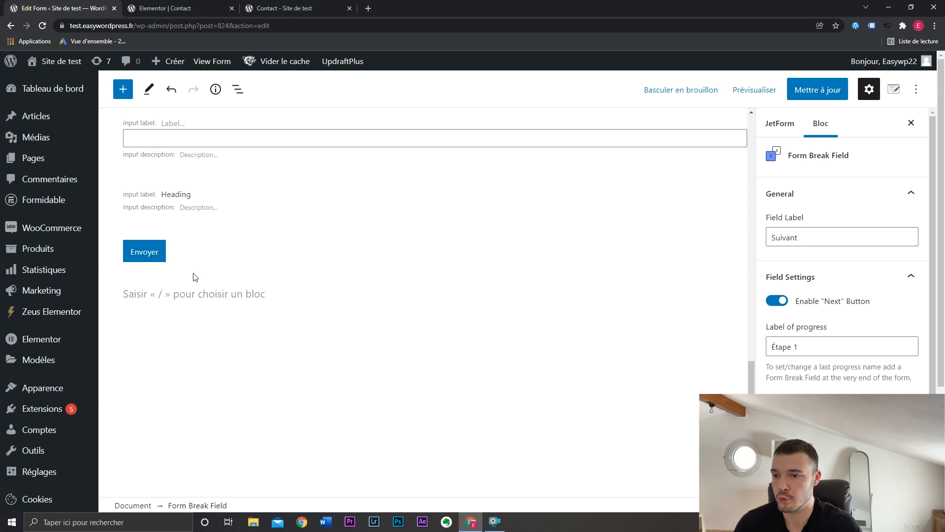
left_click(214, 294)
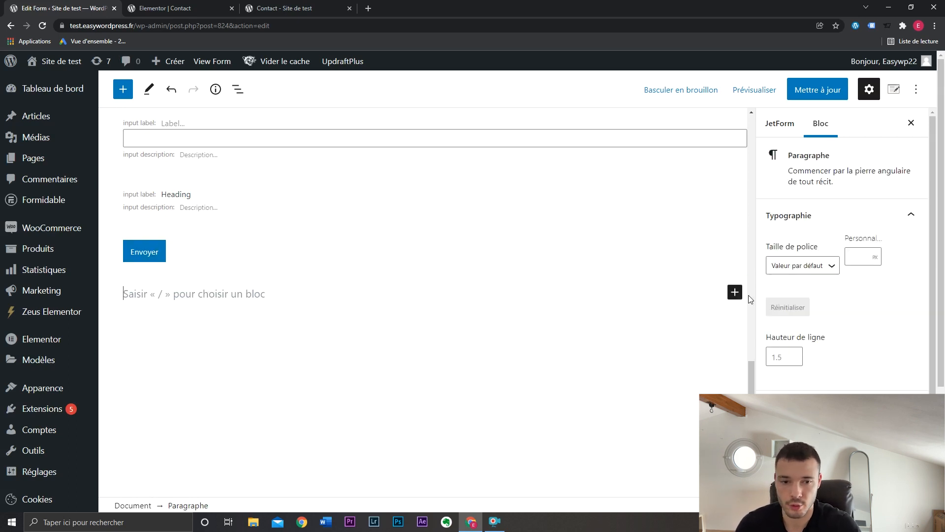
left_click(735, 292)
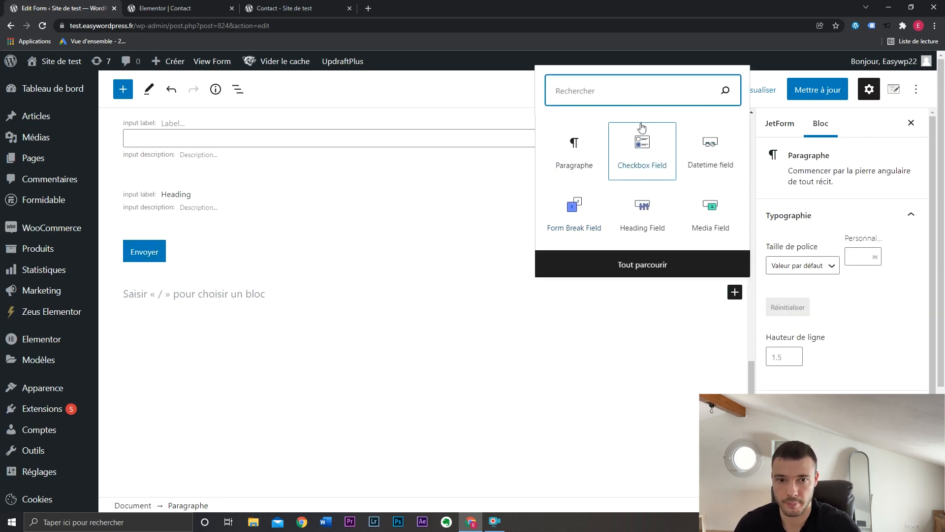
left_click(572, 223)
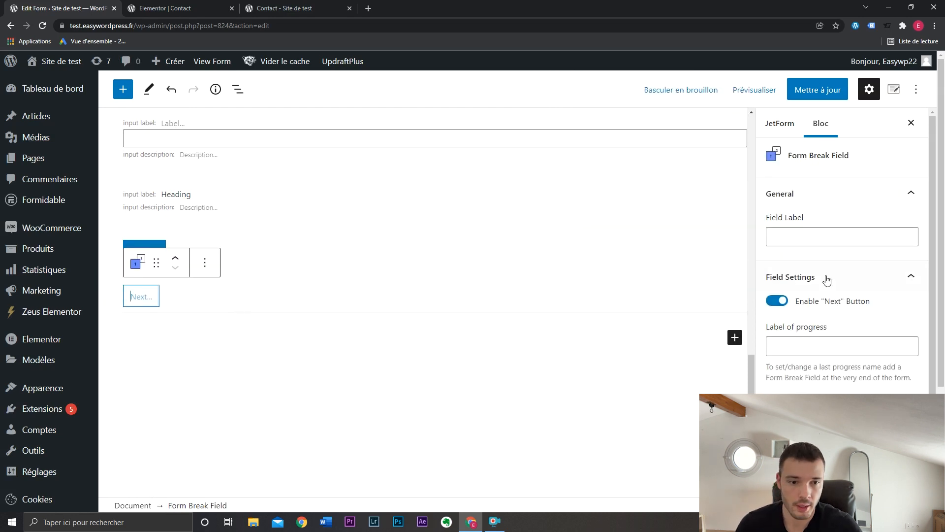
left_click(781, 303)
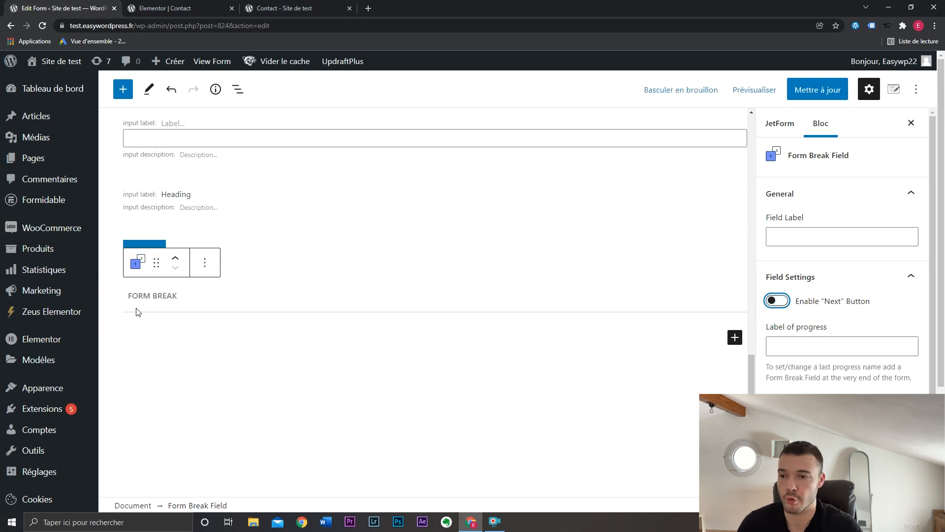
- Set the final form break's progress label to "Étape 2" and reload the Contact page preview with the updated form
left_click(326, 9)
left_click(2, 3)
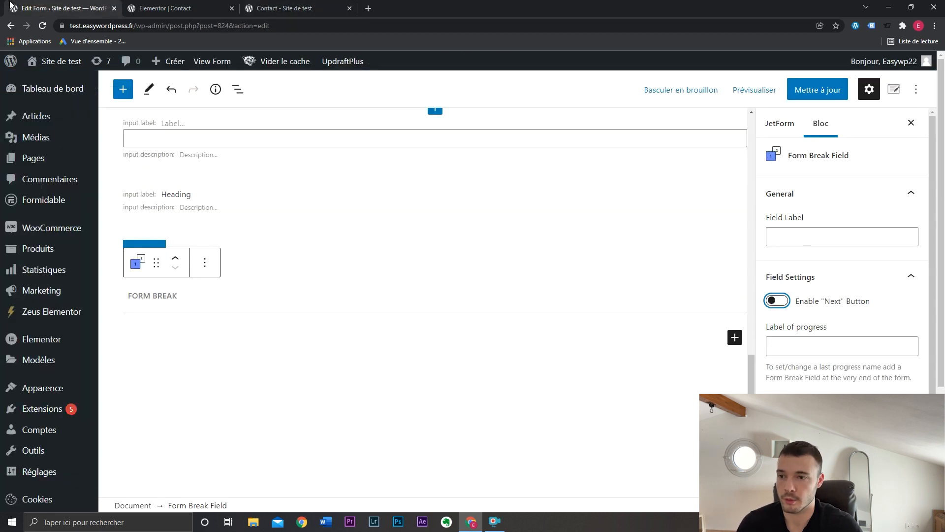
left_click(805, 345)
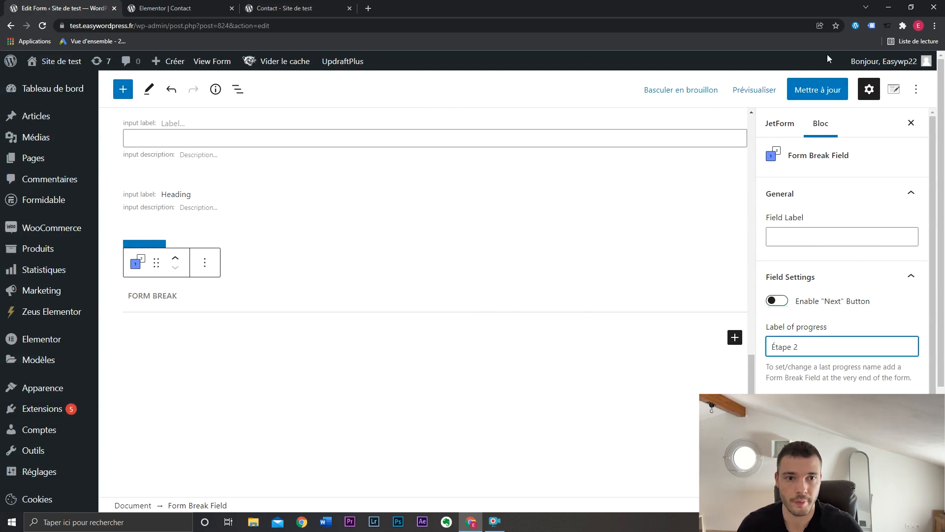
left_click(754, 90)
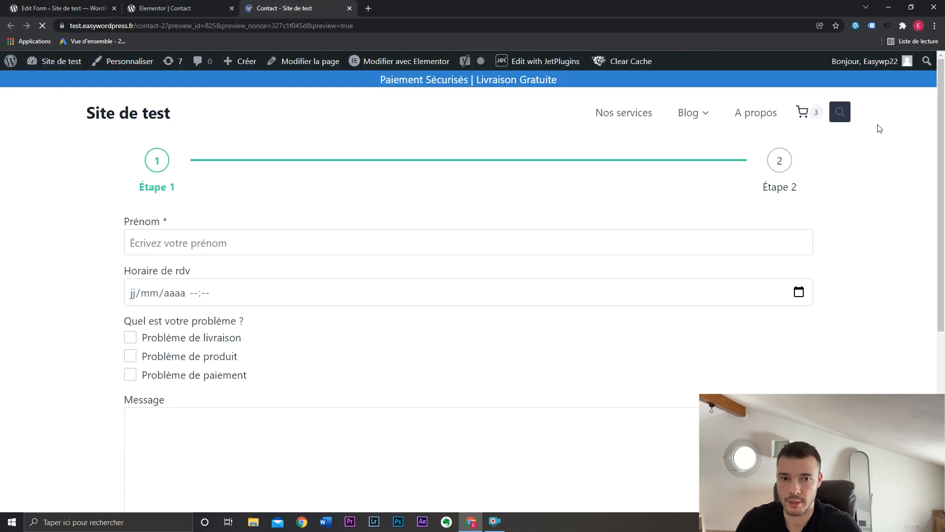
- Enter a first name in the required "Prénom" field of the previewed form and advance to its second page
left_click(187, 245)
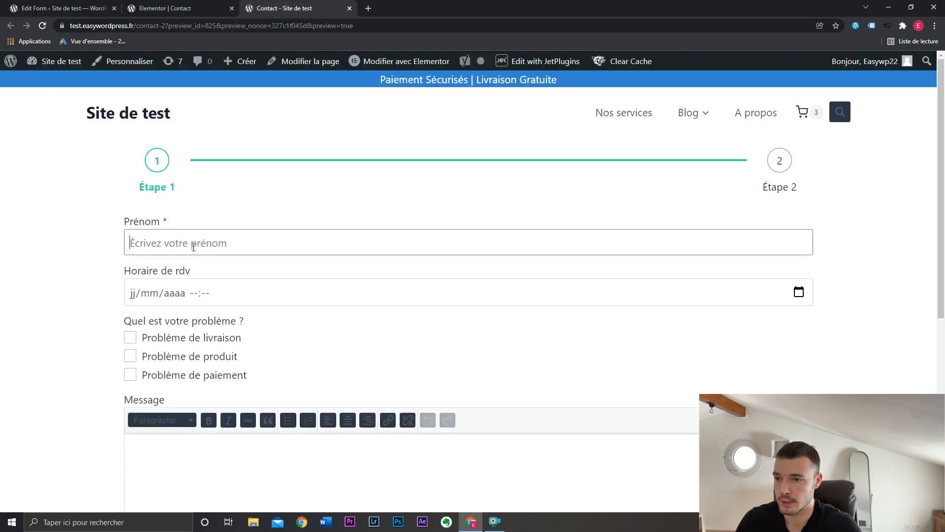
type("pr")
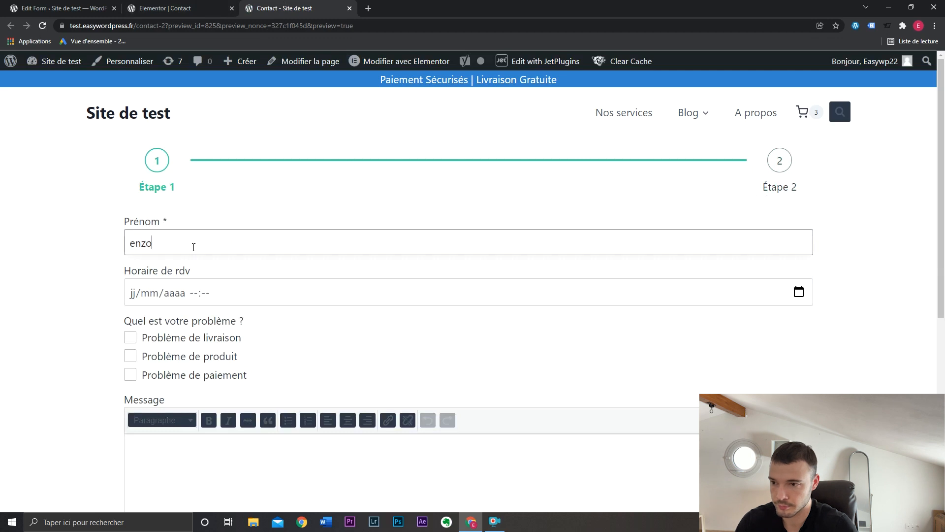
scroll(113, 295, "down", 6)
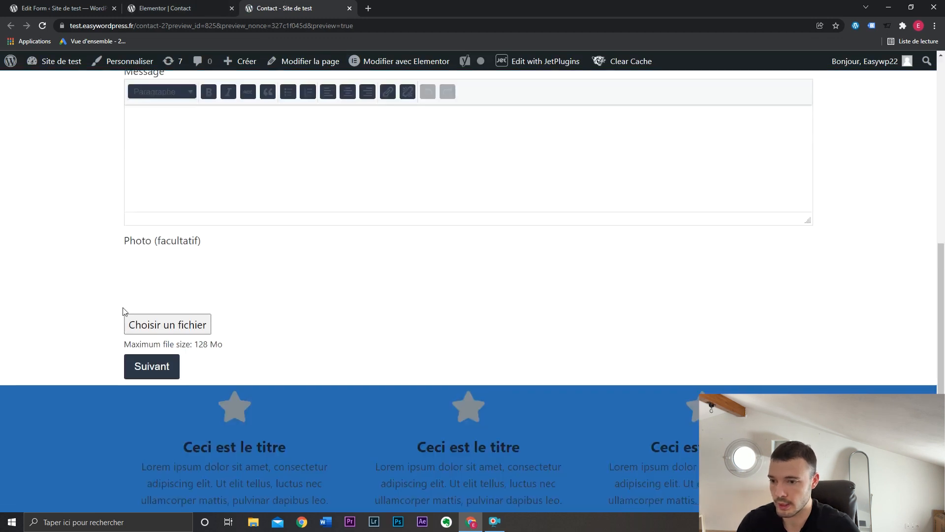
left_click(158, 366)
scroll(118, 311, "up", 3)
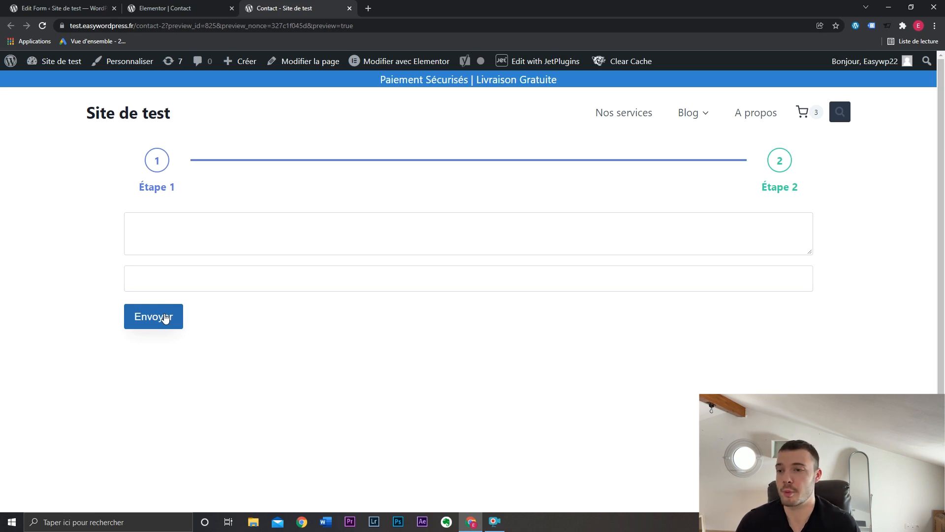
- Examine the labels of both steps in the progress bar on the form's second page
left_click_drag(136, 190, 208, 186)
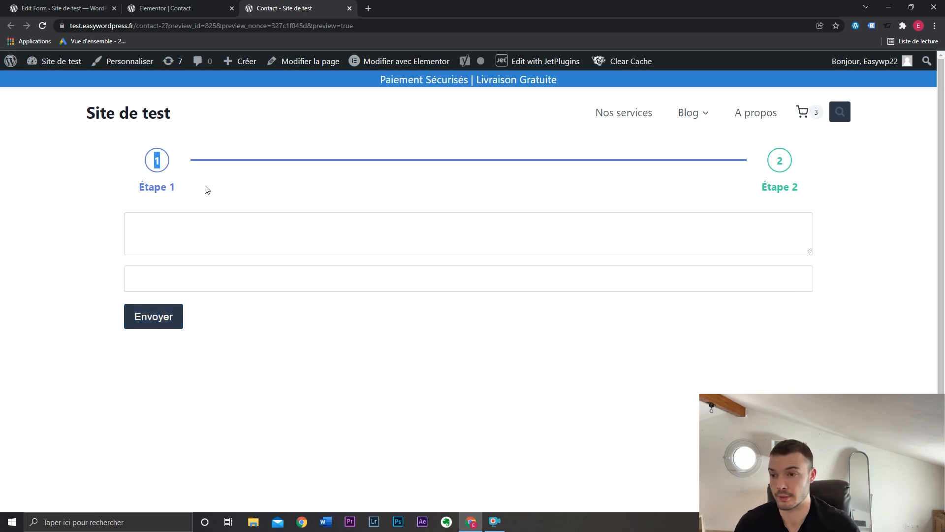
left_click(195, 190)
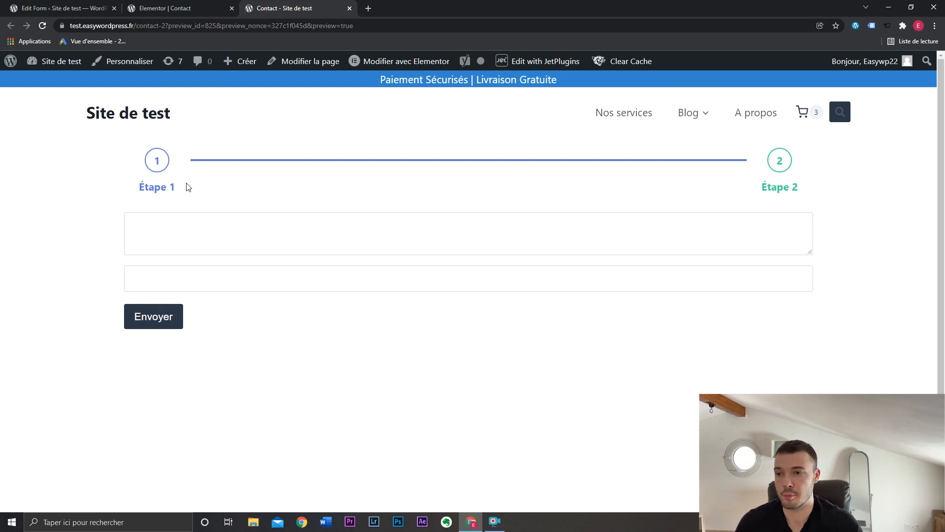
left_click_drag(139, 187, 181, 186)
left_click(179, 189)
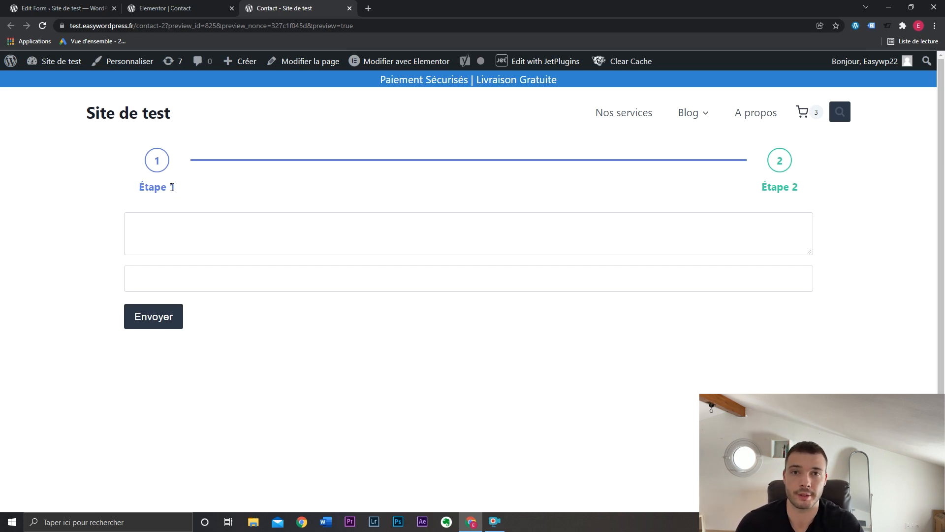
left_click_drag(764, 190, 846, 178)
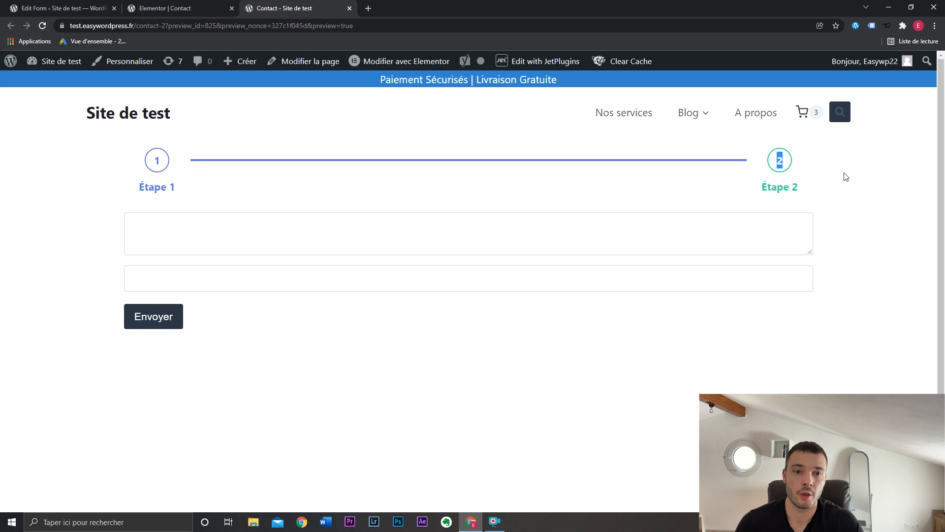
left_click(795, 188)
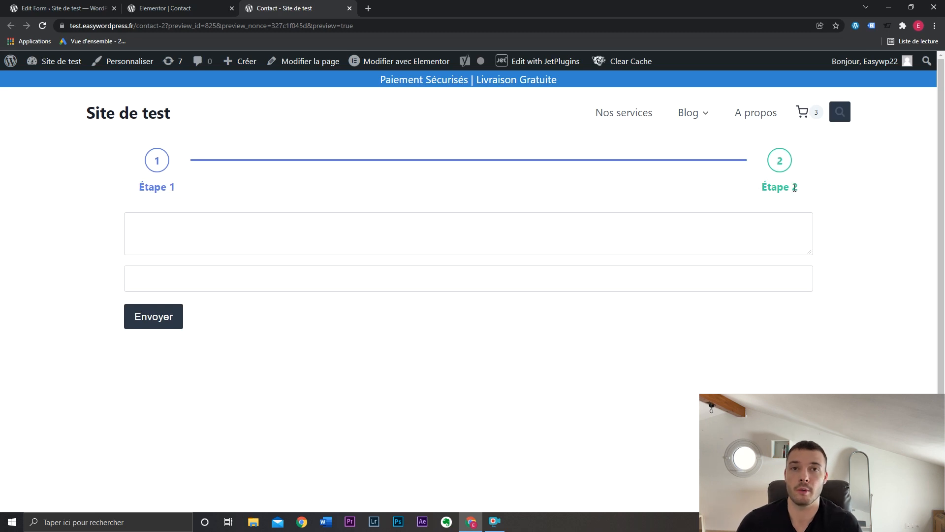